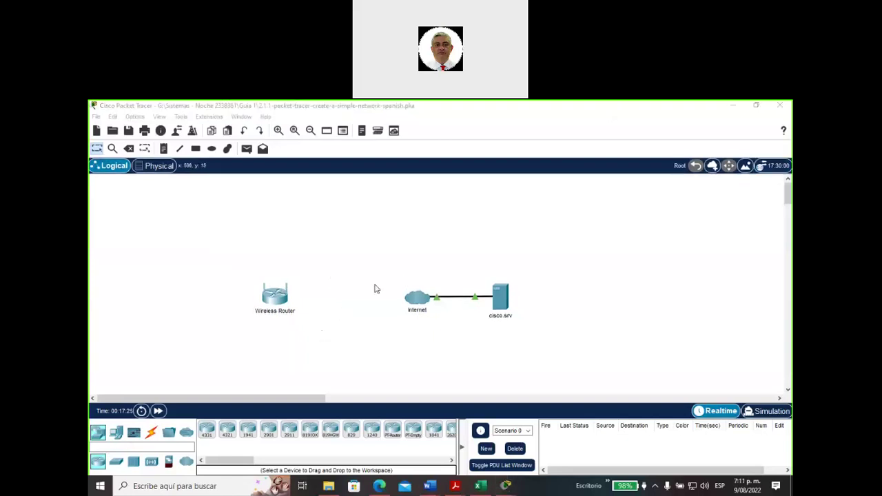
drag(209, 306, 184, 353)
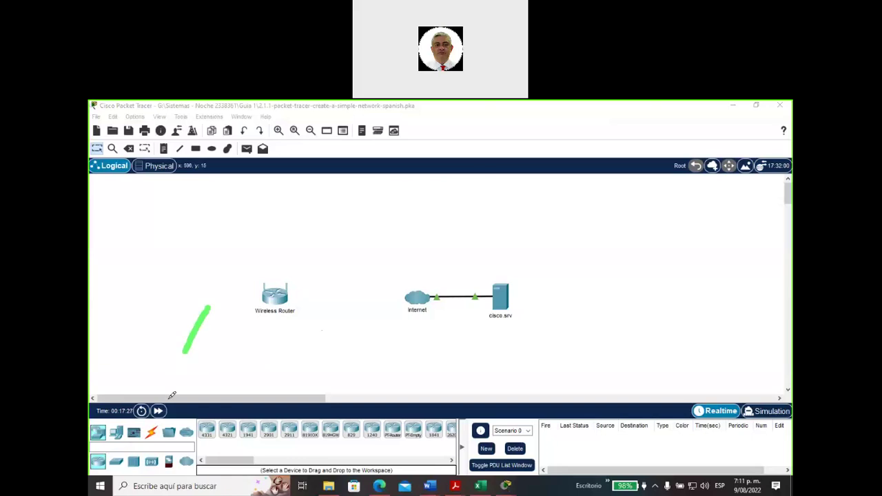
drag(172, 395, 197, 393)
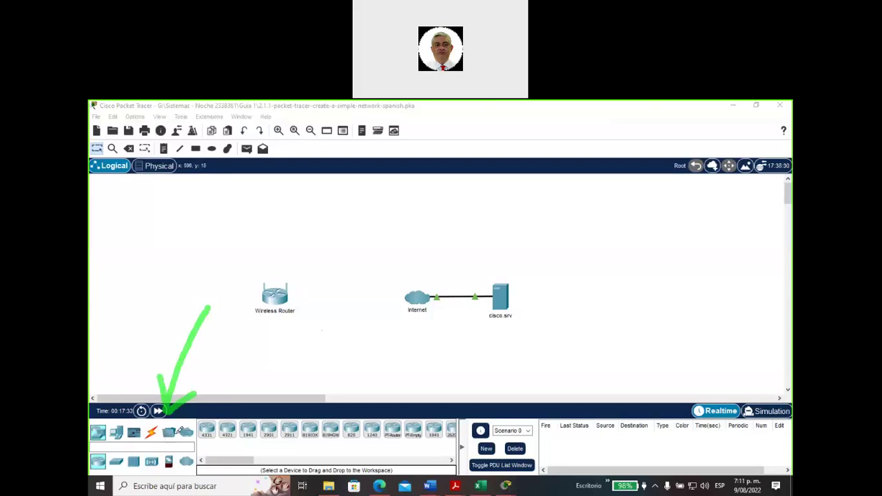
drag(205, 446, 441, 445)
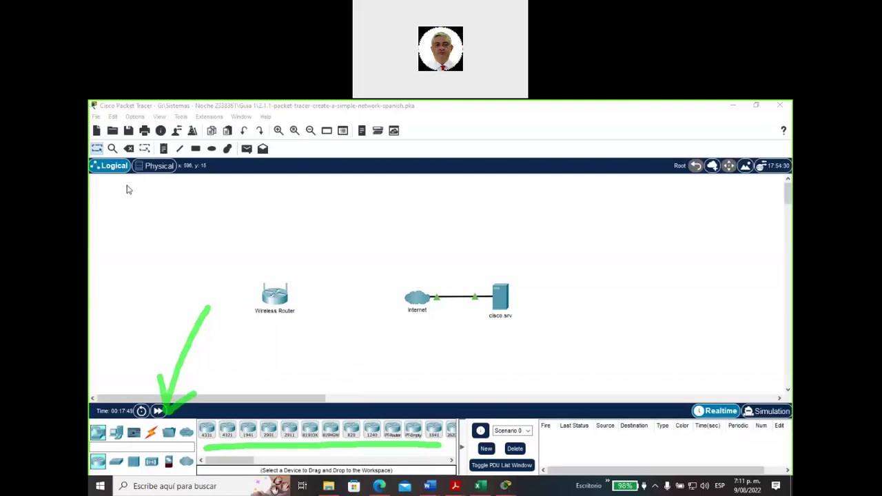
key(Escape)
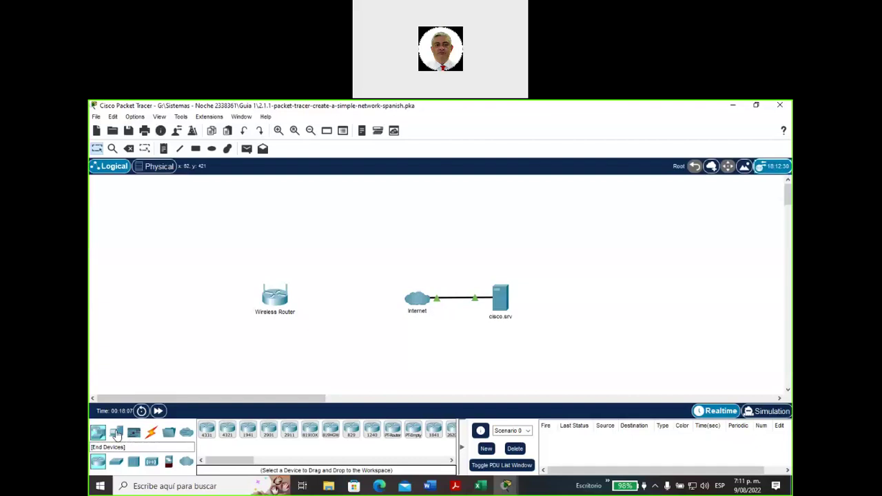
Add a PC from the end devices above and left of the Wireless Router, and a laptop below and left of it.
click(117, 433)
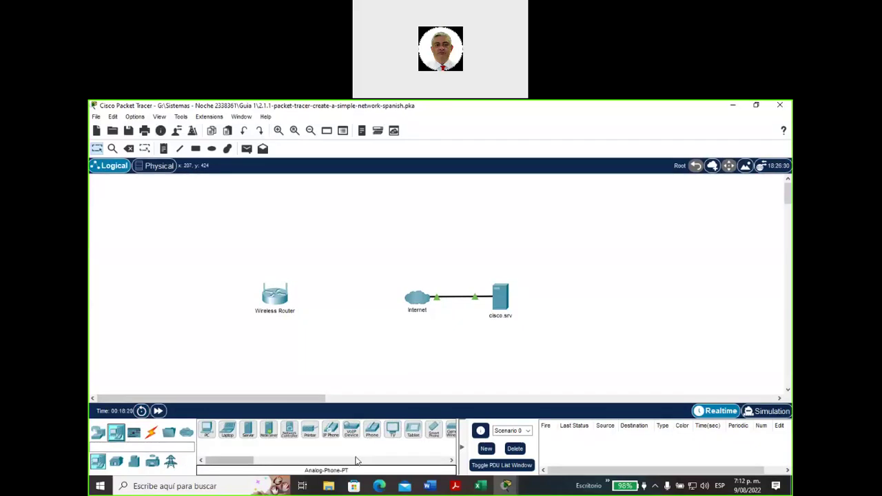
drag(208, 432, 215, 277)
drag(227, 430, 206, 348)
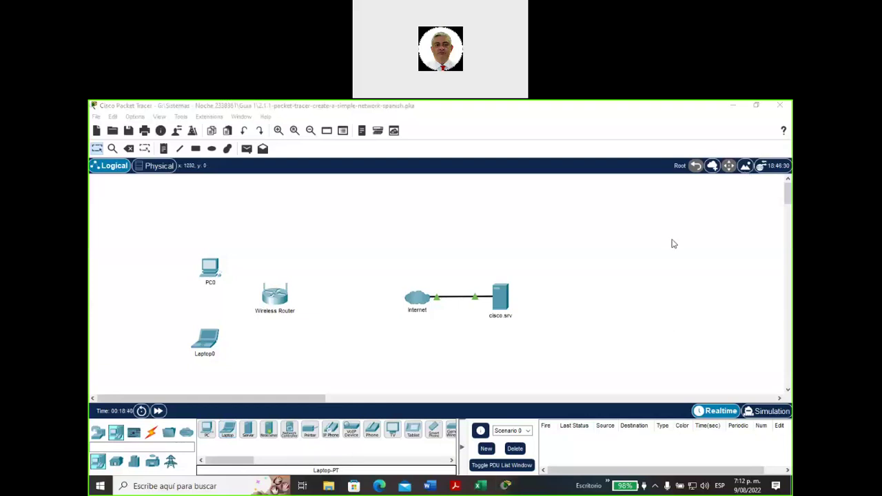
click(249, 431)
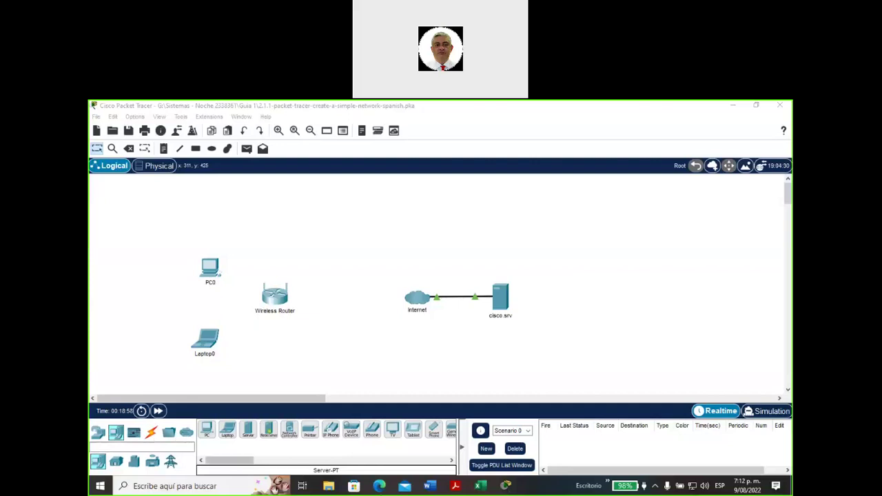
Consult Paso 1 of the PT Activity instructions, highlighting the cable modem's device category path, and return to the workspace.
mouse_move(506, 486)
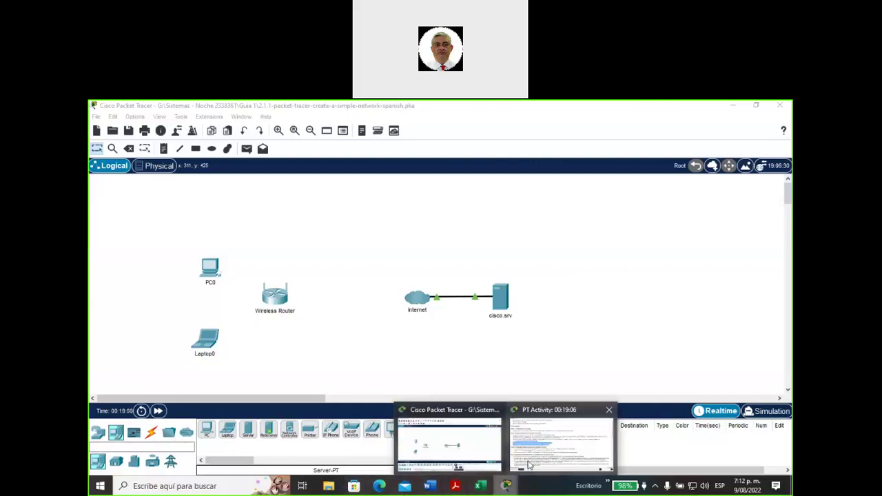
click(529, 466)
drag(171, 305, 364, 309)
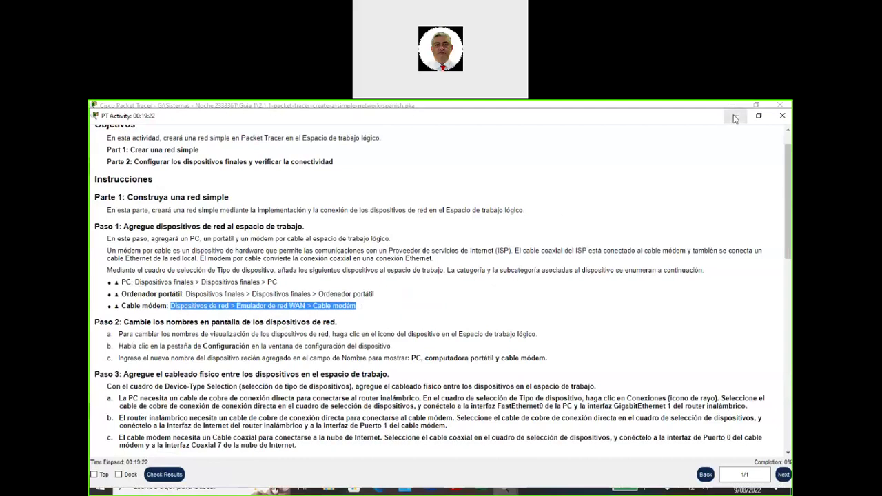
click(758, 115)
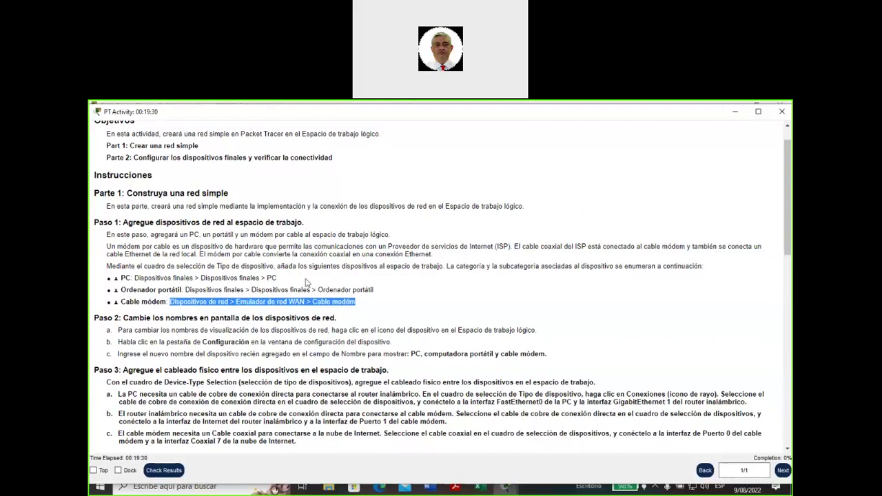
click(737, 112)
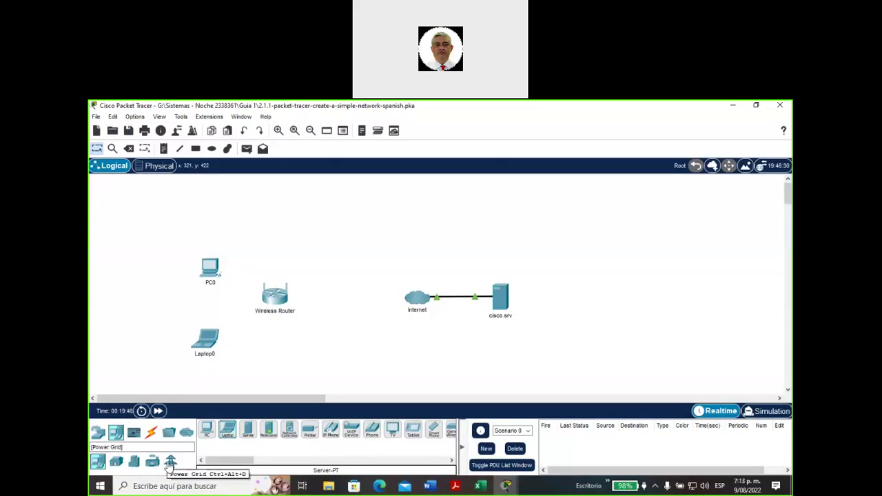
click(98, 434)
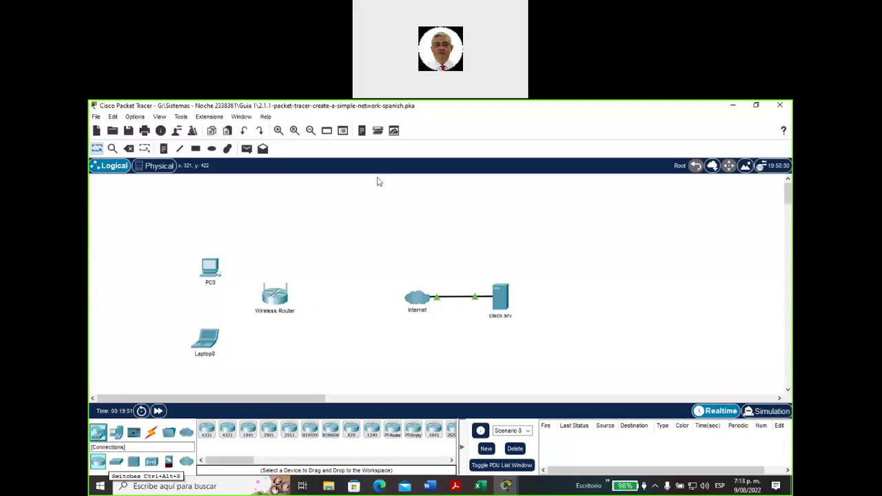
click(607, 116)
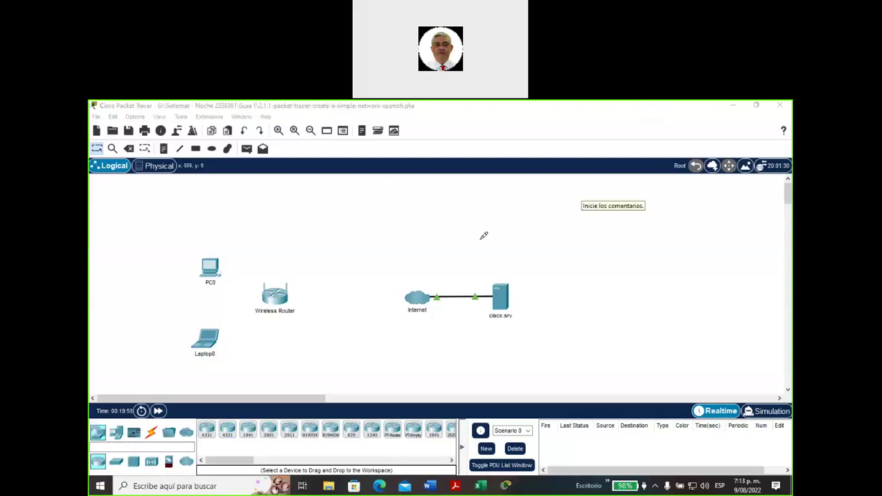
mouse_move(186, 316)
mouse_down()
mouse_move(112, 412)
mouse_move(139, 406)
mouse_up()
mouse_move(220, 391)
mouse_down()
mouse_move(198, 458)
mouse_move(93, 454)
mouse_move(102, 472)
mouse_move(175, 483)
mouse_move(201, 447)
mouse_up()
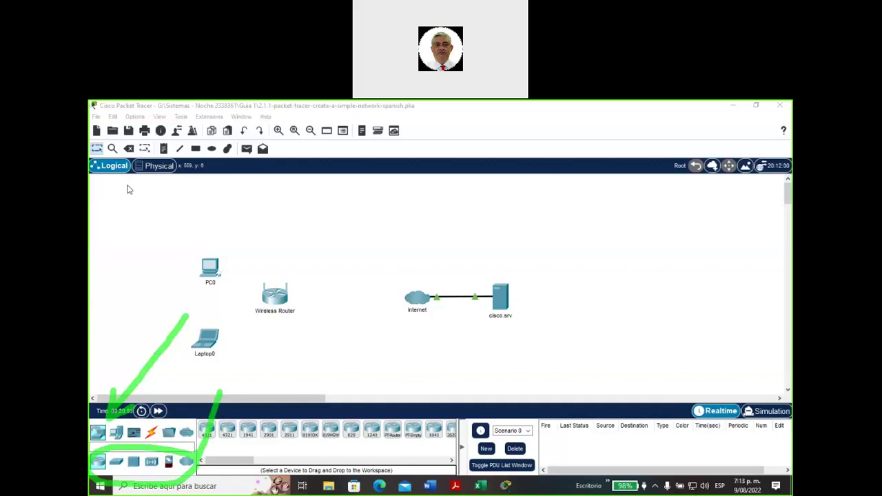
Add a Cable Modem from the WAN Emulation network devices and align it between the Wireless Router and the Internet cloud.
click(115, 432)
click(99, 433)
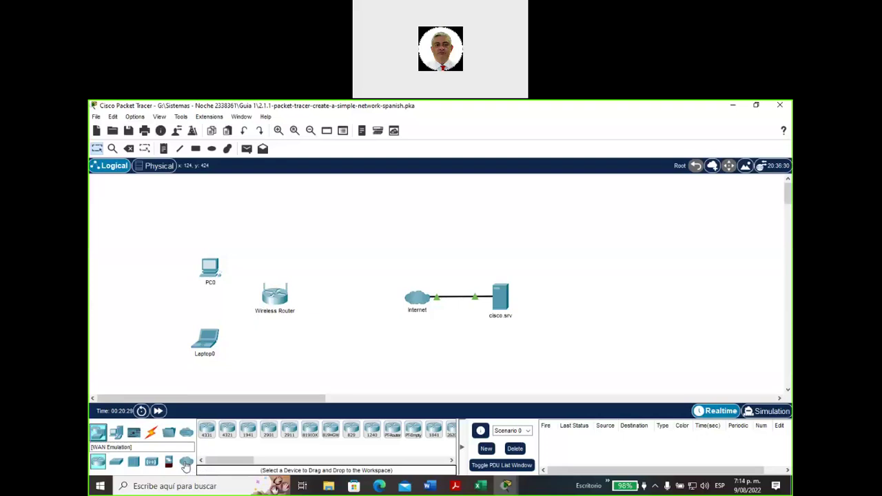
click(185, 464)
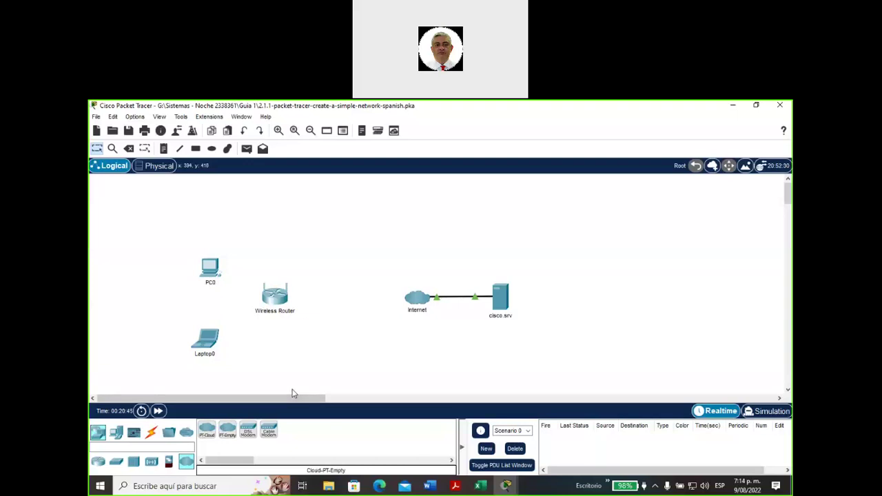
click(269, 432)
click(343, 311)
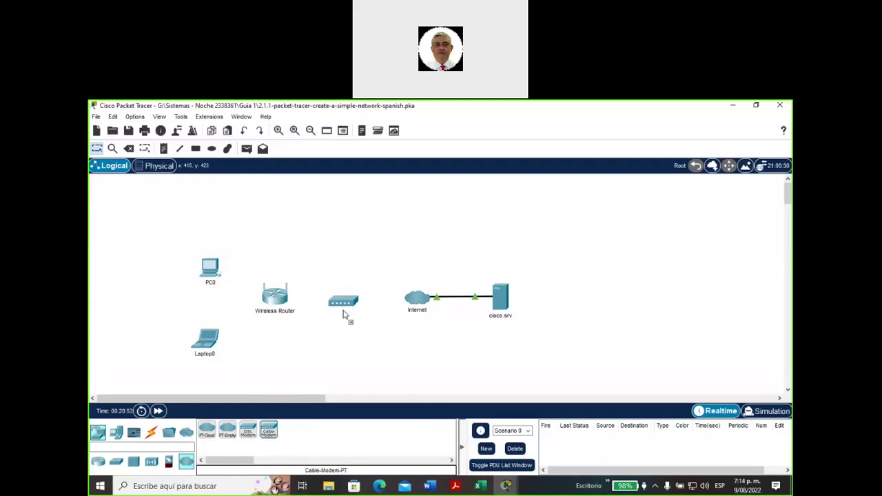
click(344, 314)
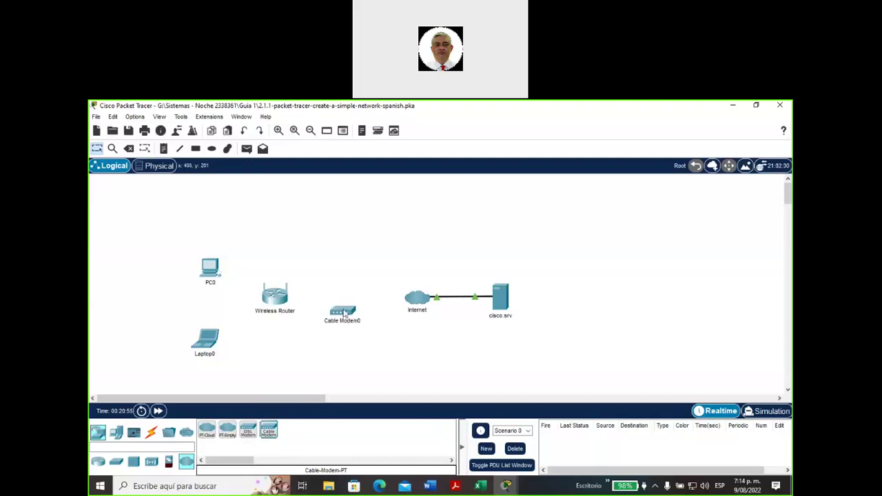
drag(345, 304, 345, 301)
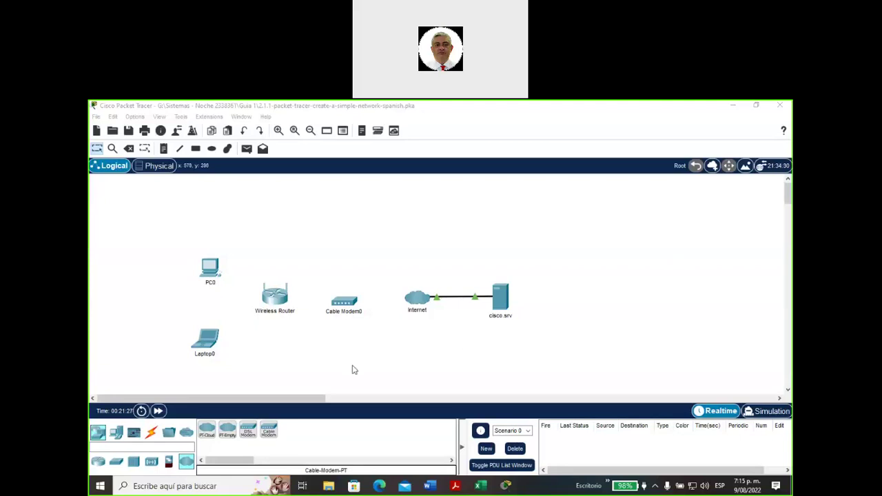
Review Paso 2 of the PT Activity instructions, highlighting the required display names for the devices, and return to the workspace.
mouse_move(505, 486)
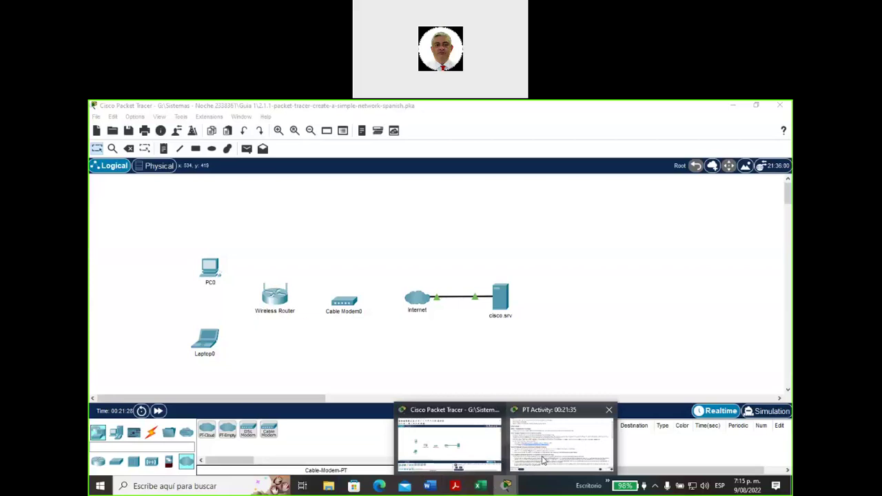
click(543, 460)
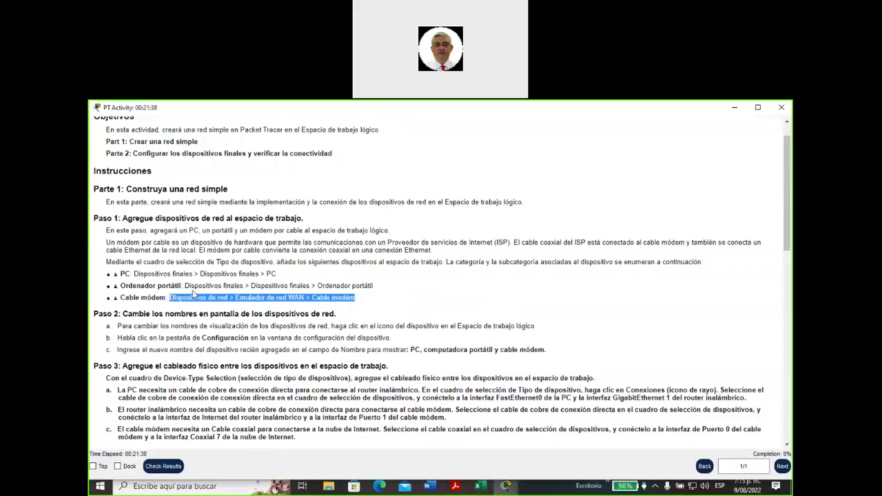
drag(122, 314, 239, 314)
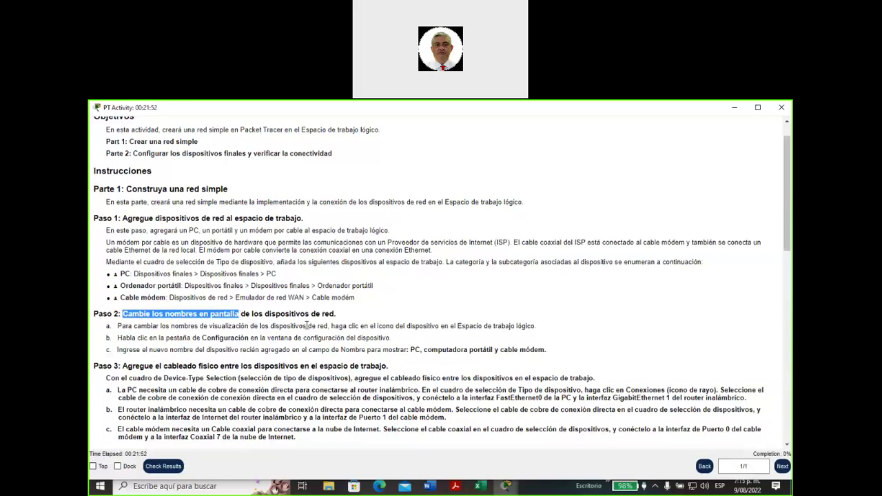
double_click(415, 350)
drag(479, 352, 548, 351)
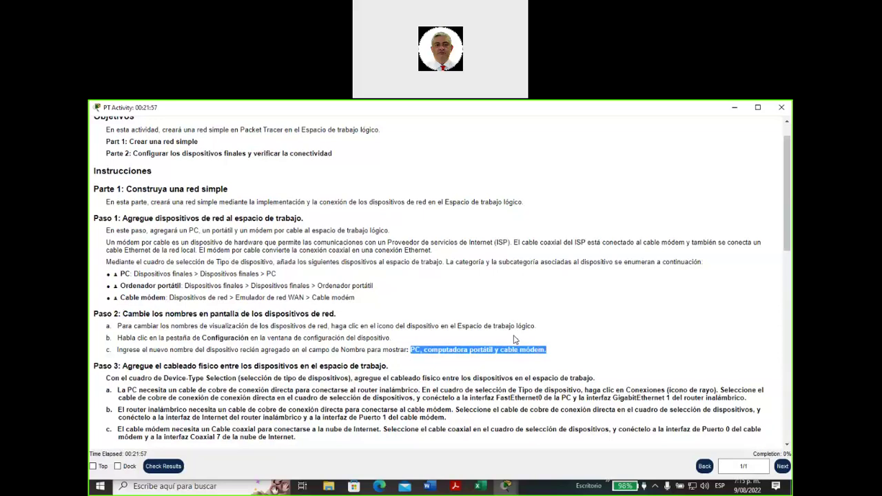
click(506, 486)
click(473, 452)
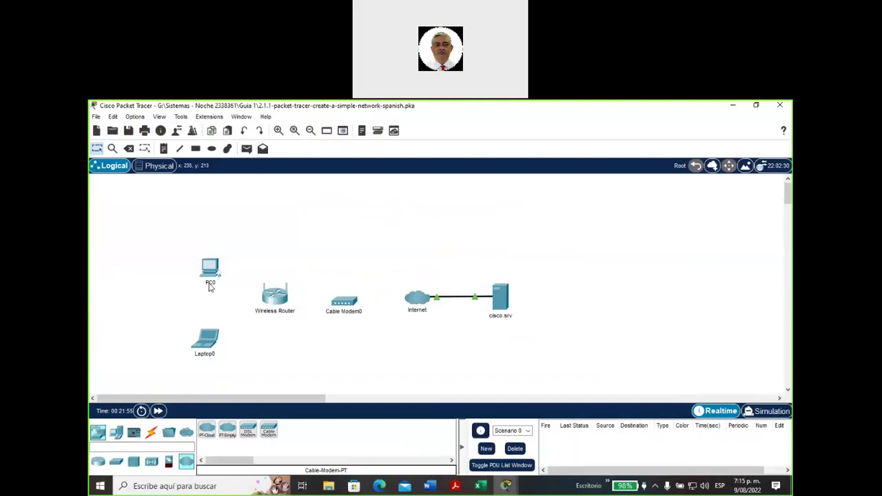
Open the global configuration settings of the PC0 device and move its window lower.
mouse_move(210, 287)
mouse_move(209, 270)
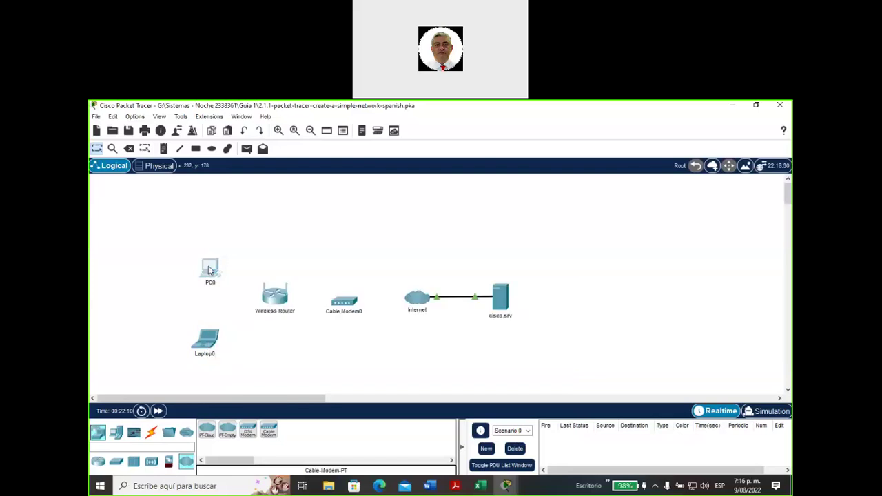
click(209, 269)
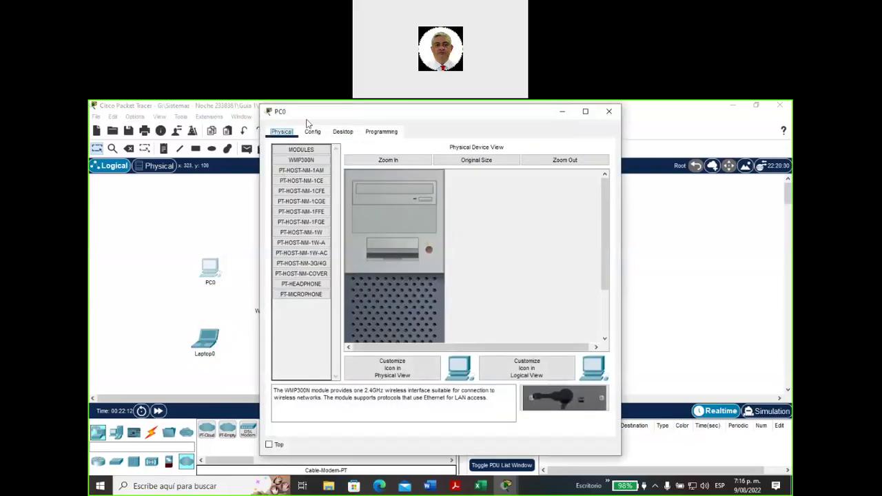
drag(314, 115, 313, 186)
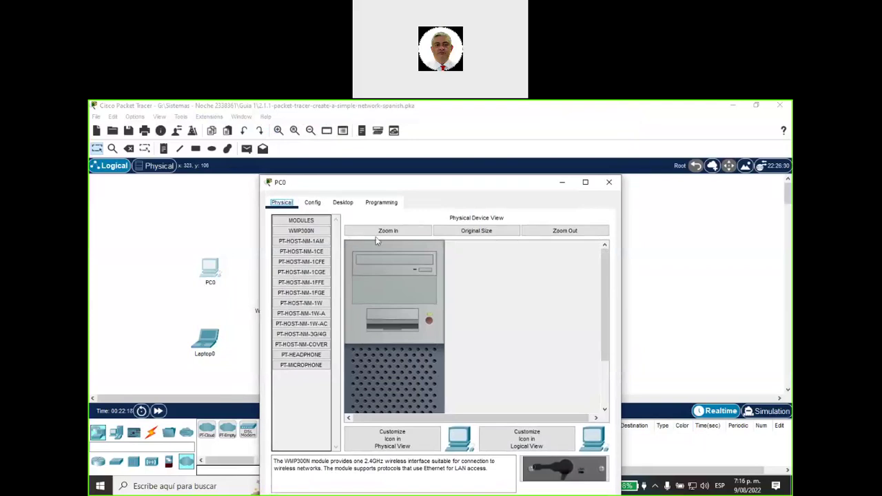
click(313, 202)
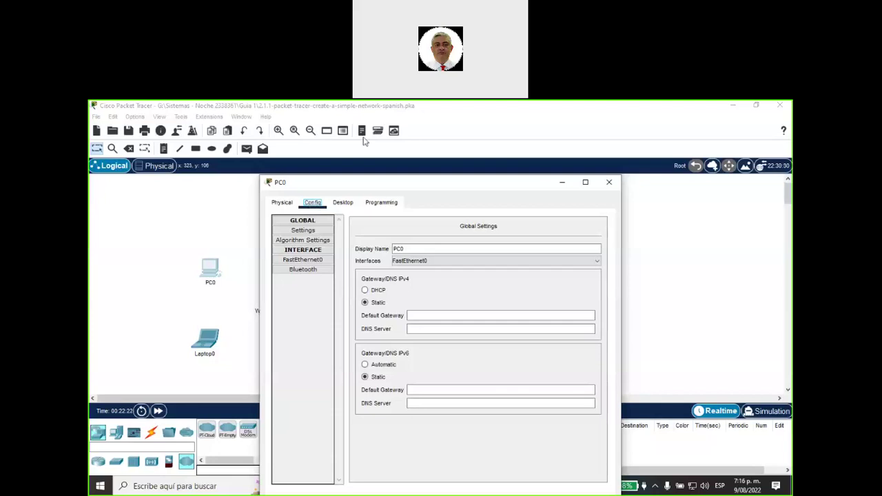
click(605, 110)
mouse_move(308, 158)
mouse_down()
mouse_move(309, 183)
mouse_move(299, 197)
mouse_move(324, 212)
mouse_move(378, 215)
mouse_move(398, 242)
mouse_up()
drag(404, 232, 398, 242)
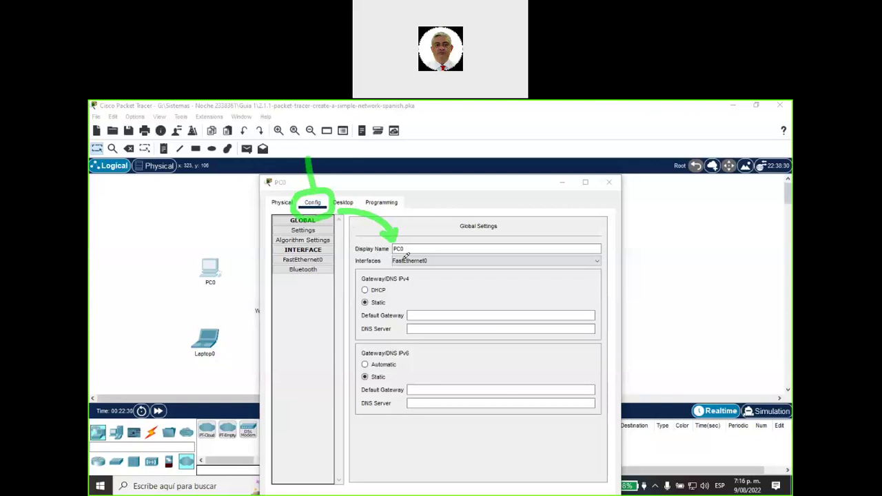
mouse_move(432, 217)
mouse_down()
mouse_move(412, 236)
mouse_move(431, 234)
mouse_up()
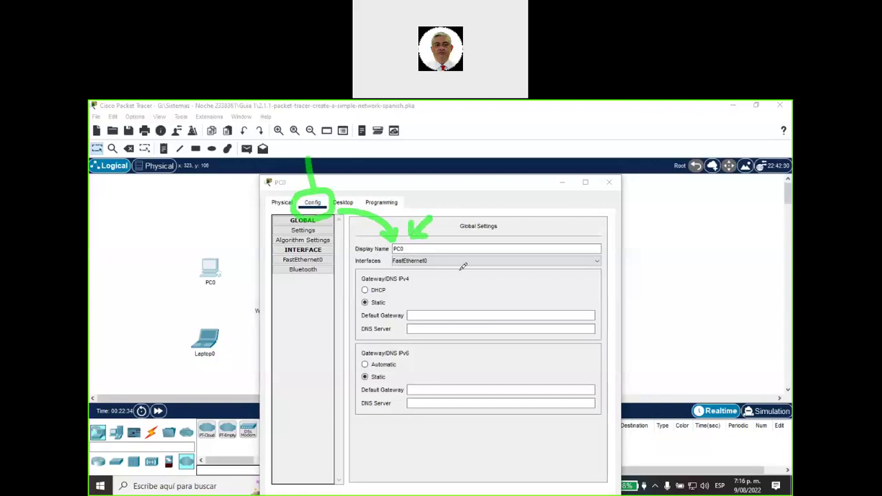
mouse_move(178, 287)
mouse_down()
mouse_move(198, 292)
mouse_move(232, 280)
mouse_up()
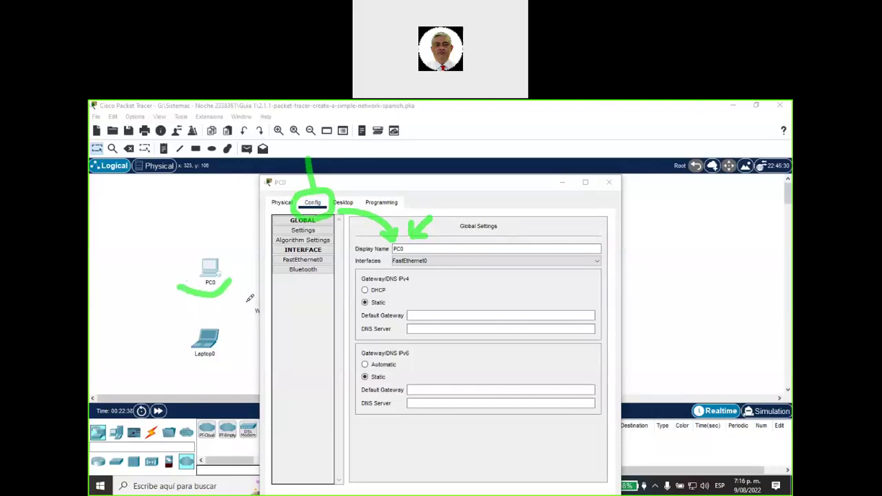
mouse_move(229, 296)
mouse_down()
mouse_move(365, 287)
mouse_move(390, 260)
mouse_up()
drag(390, 259, 393, 276)
mouse_move(238, 293)
mouse_down()
mouse_move(225, 304)
mouse_move(238, 309)
mouse_up()
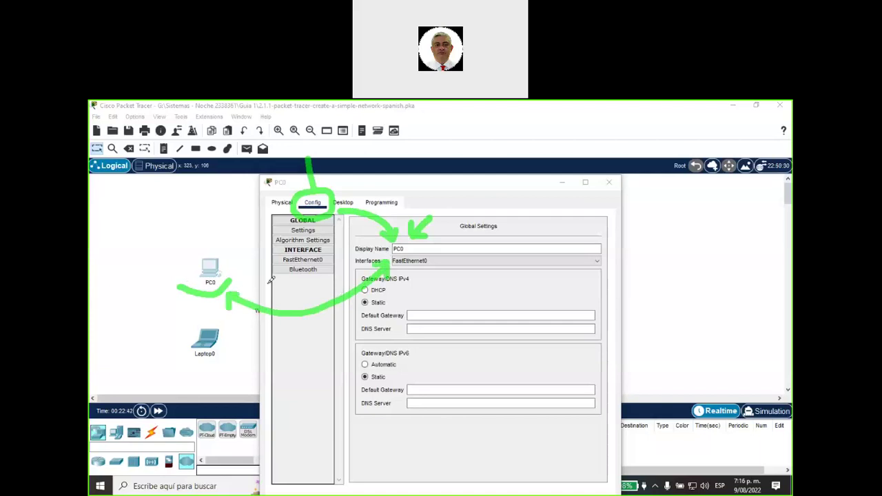
key(Escape)
Set the PC0 device's display name to PC and close its configuration window.
click(418, 248)
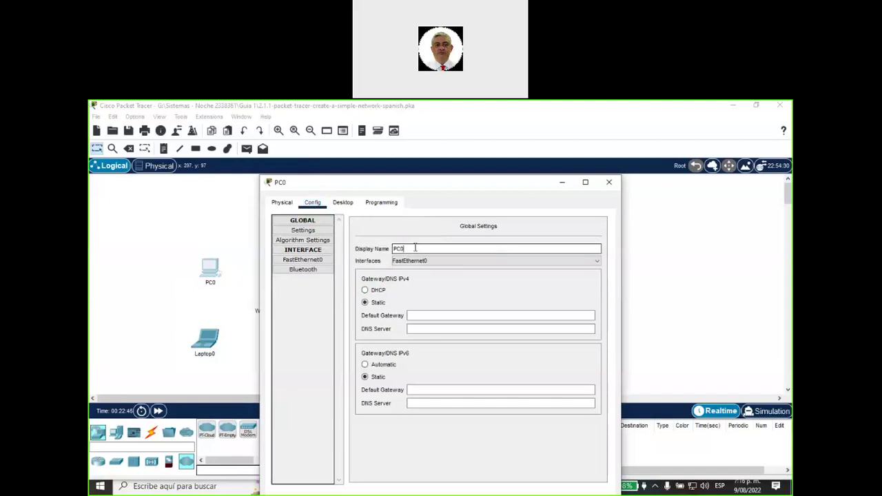
key(BackSpace)
click(608, 183)
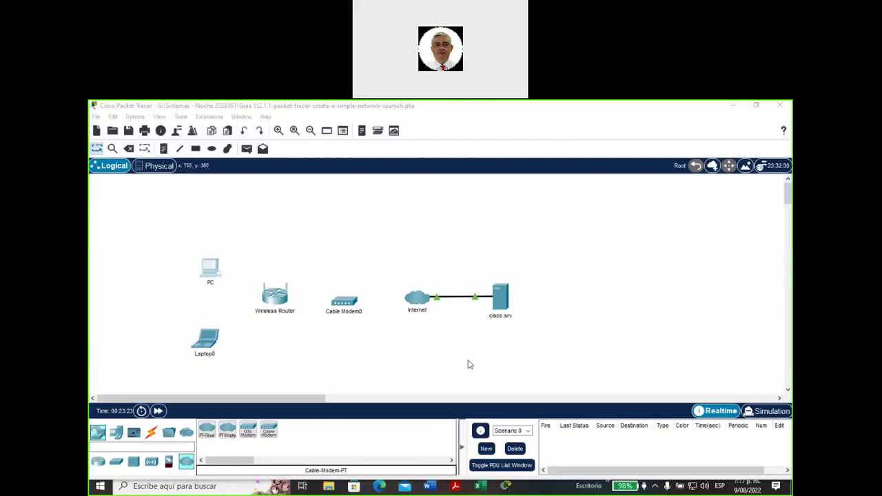
Switch to the browser, view the top of the Alumni Networking Essentials Español course page, and return to Packet Tracer.
click(379, 486)
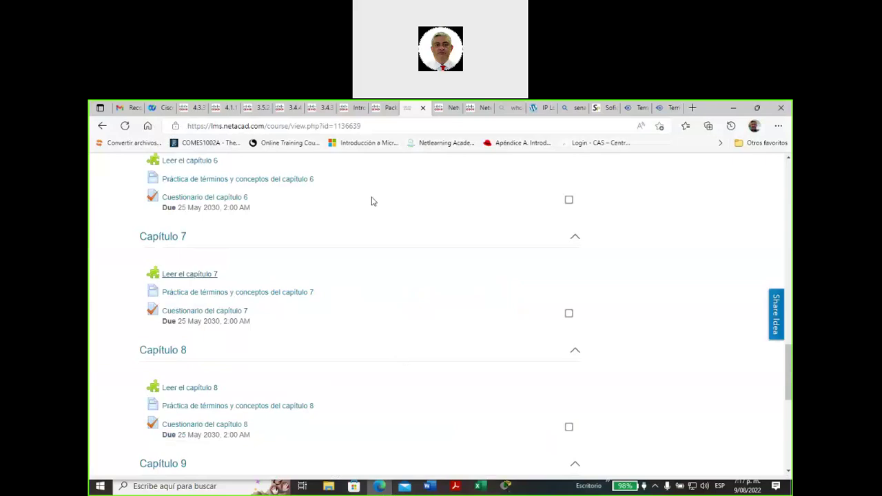
scroll(342, 219, up, 10)
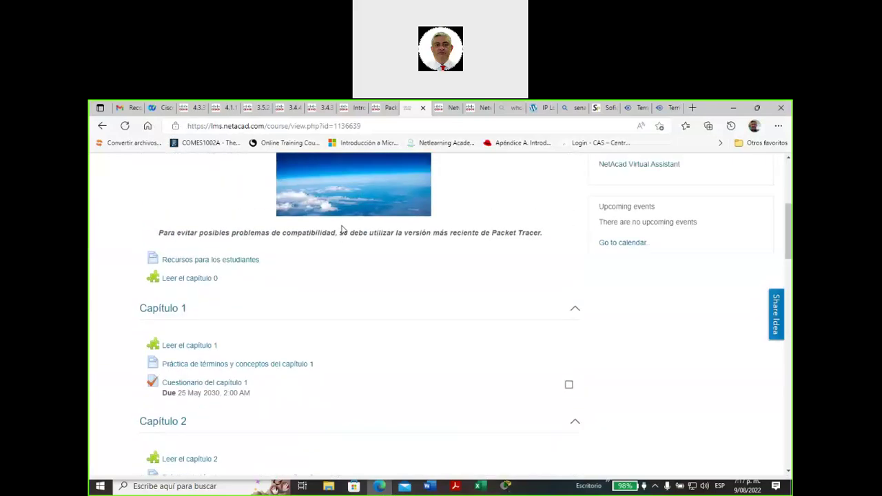
scroll(343, 229, up, 3)
mouse_move(319, 177)
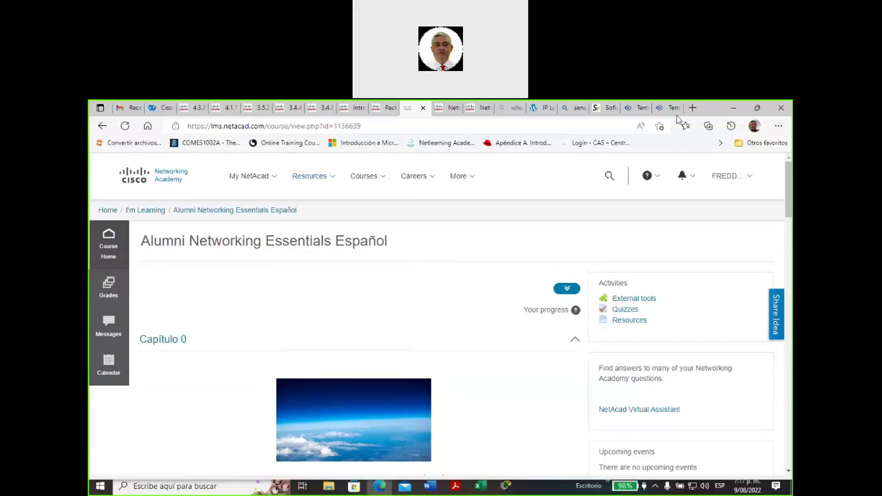
click(735, 108)
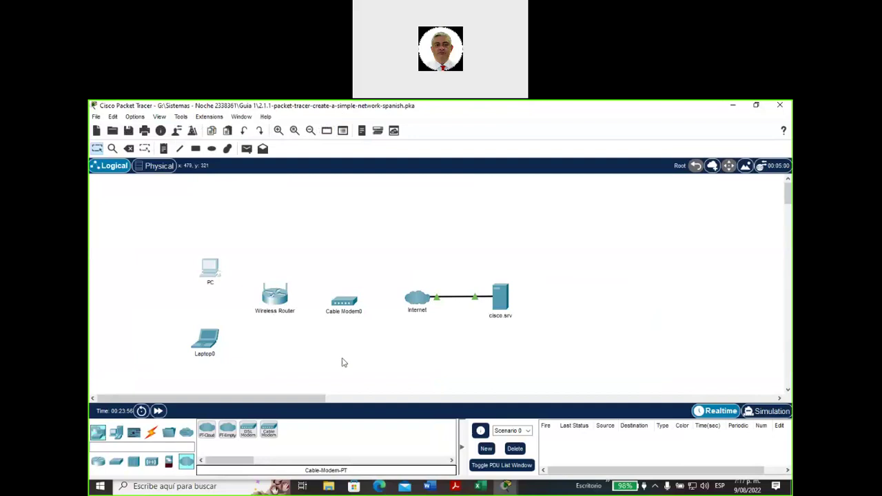
Check the required device names in the PT Activity, set the cable modem's display name to Cable Modem, and close its configuration window.
click(506, 487)
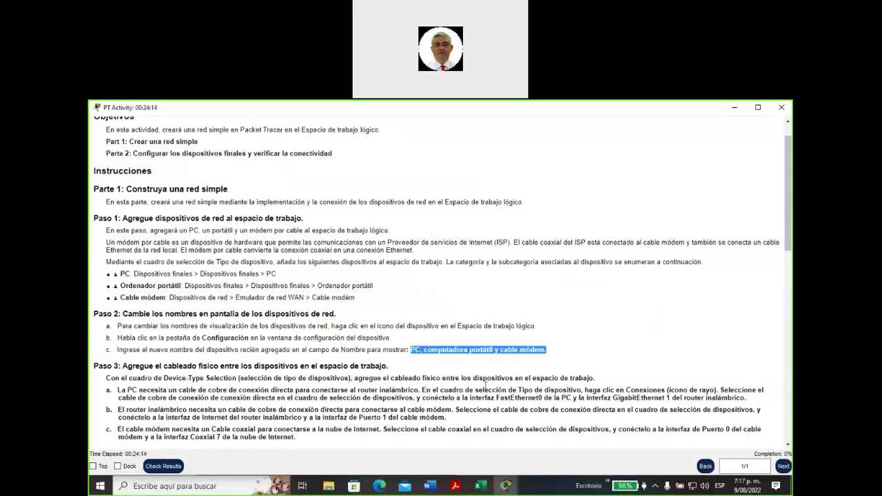
mouse_move(503, 482)
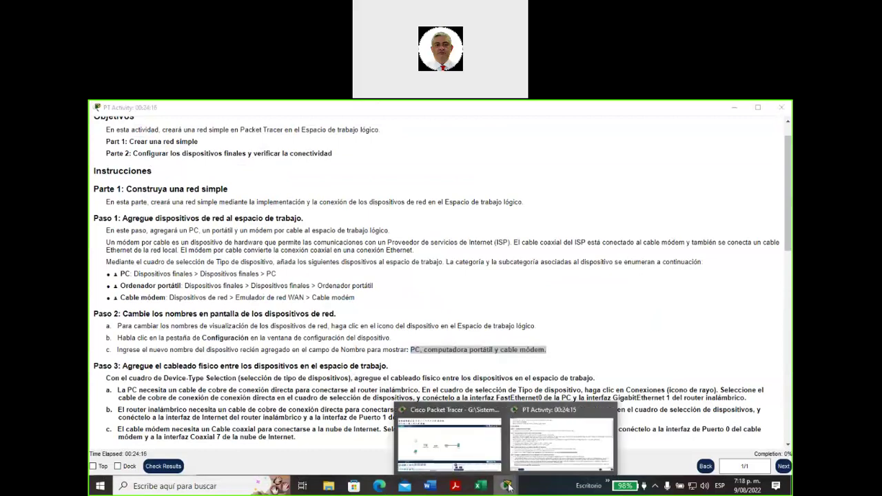
click(479, 463)
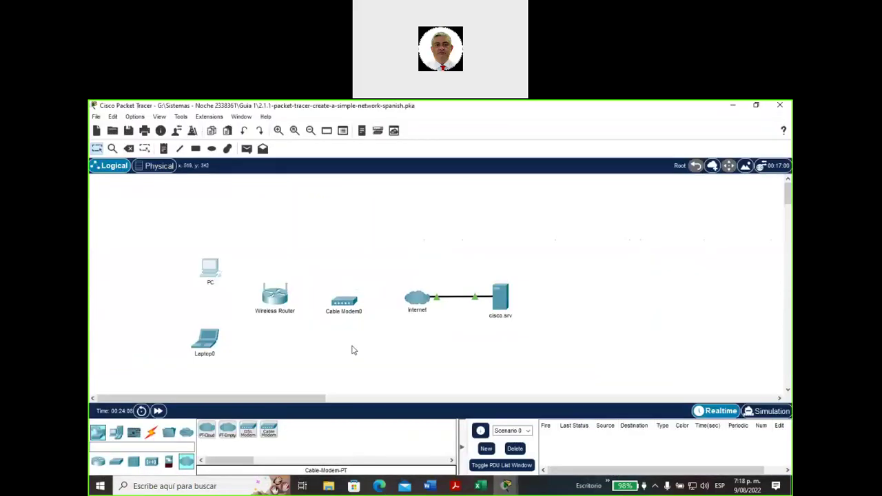
click(343, 307)
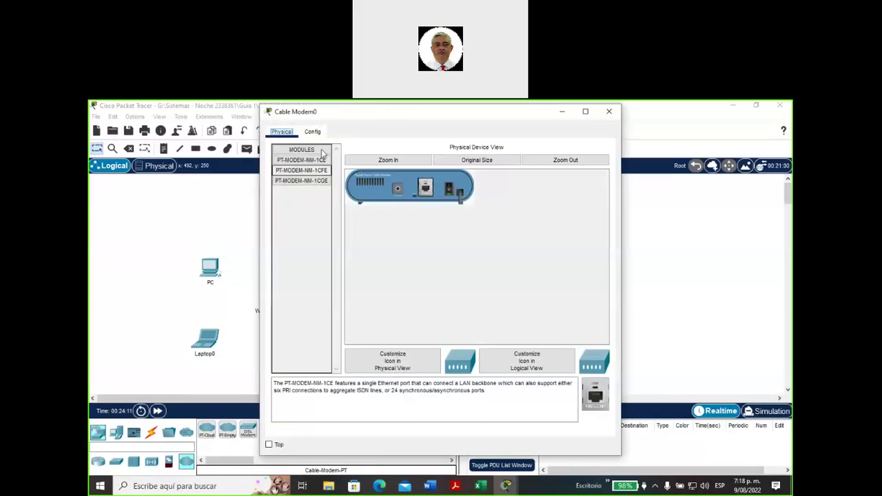
click(313, 133)
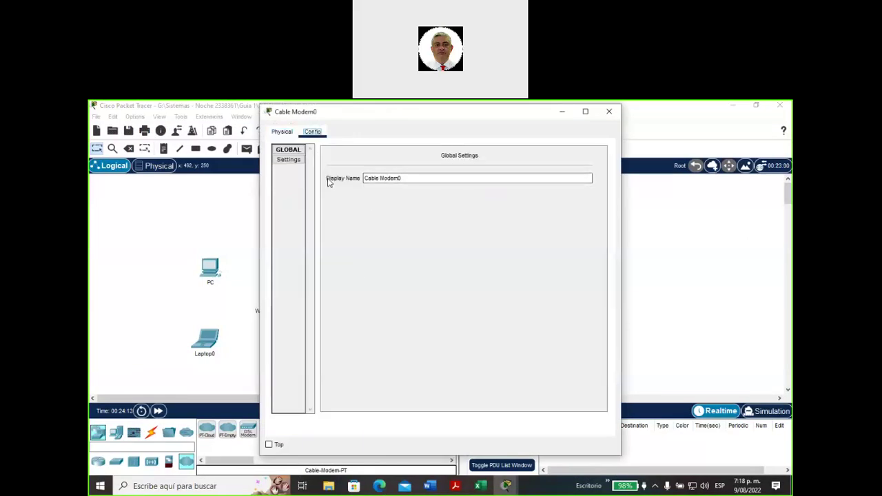
click(401, 179)
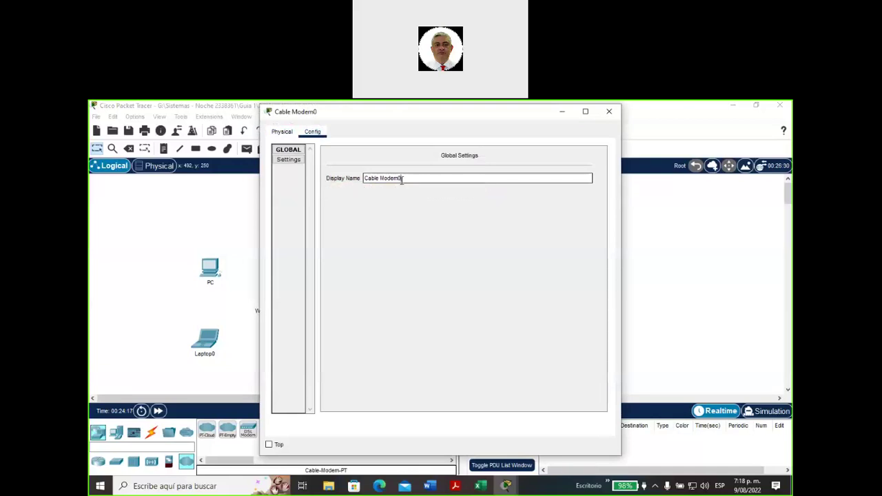
key(BackSpace)
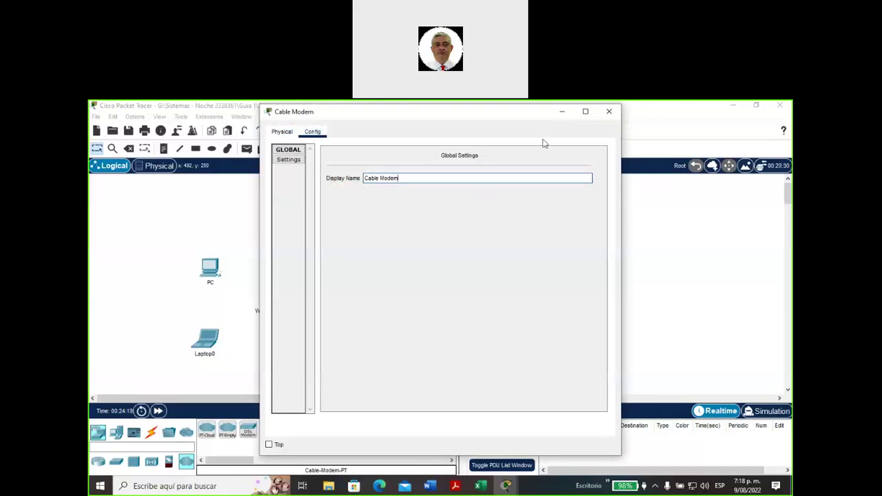
click(609, 111)
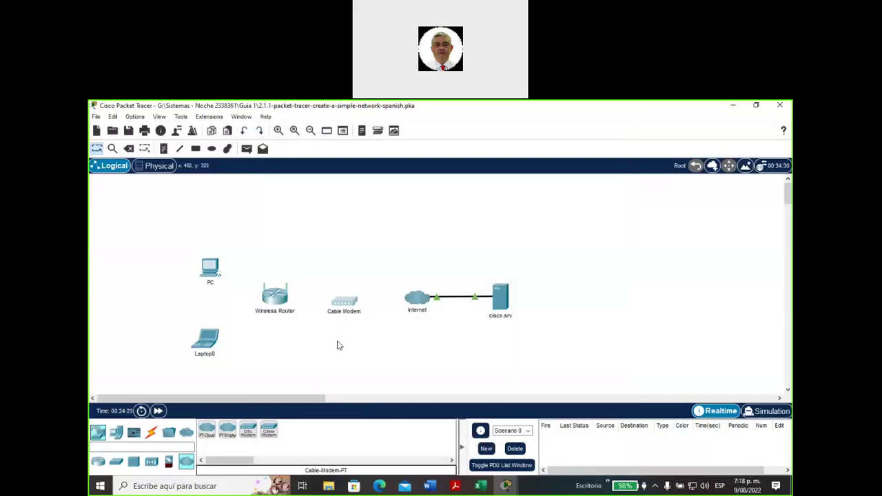
Set the laptop's display name to Equipo portatil in its global settings and close its configuration window.
click(209, 347)
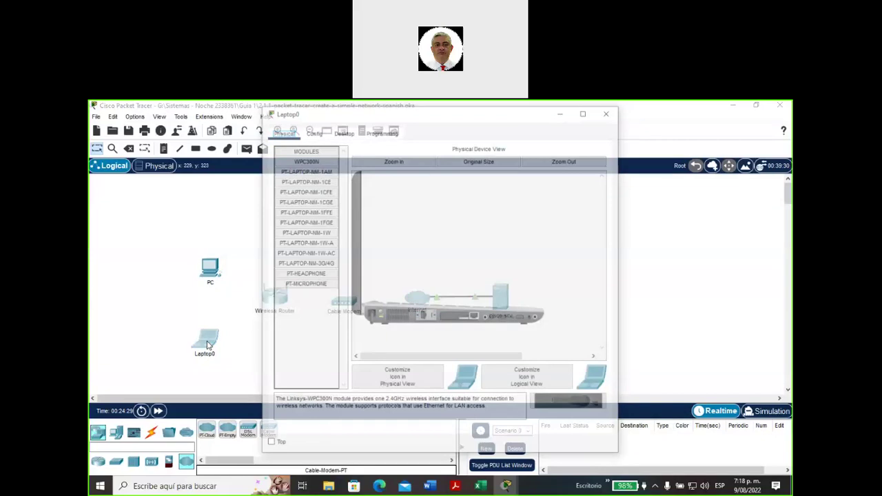
click(314, 134)
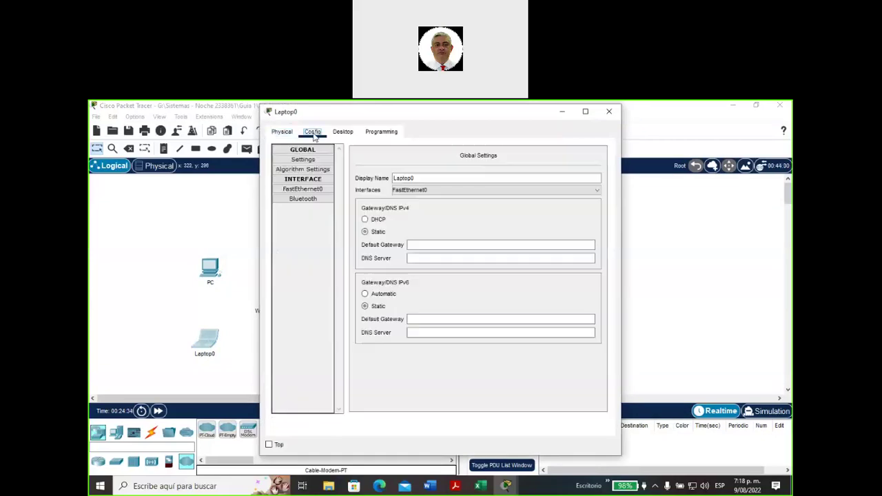
double_click(420, 178)
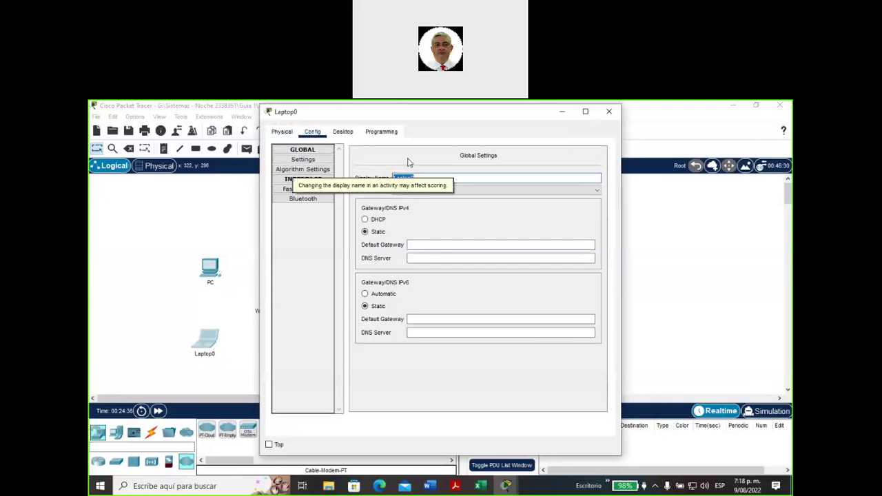
text(Equip)
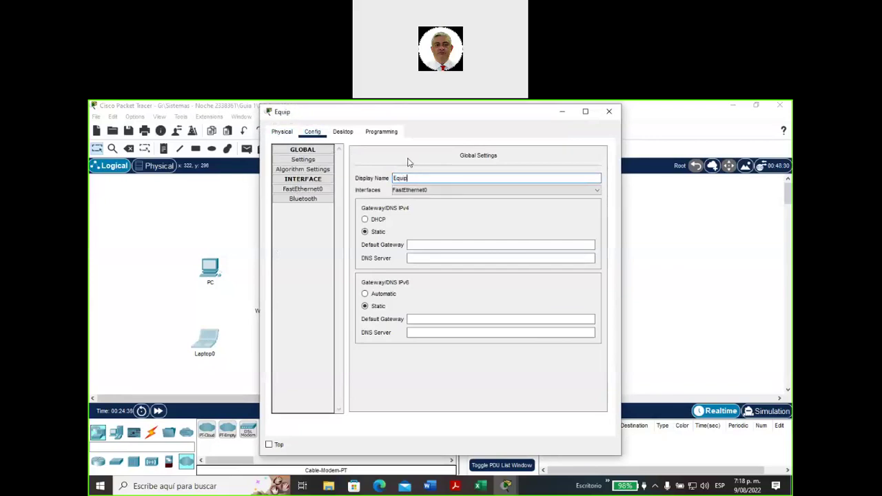
text(o portatil)
key(Return)
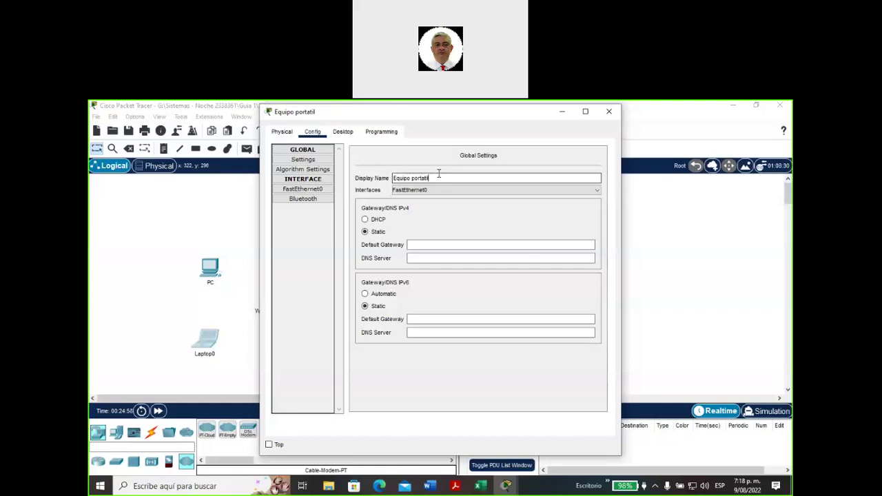
key(Return)
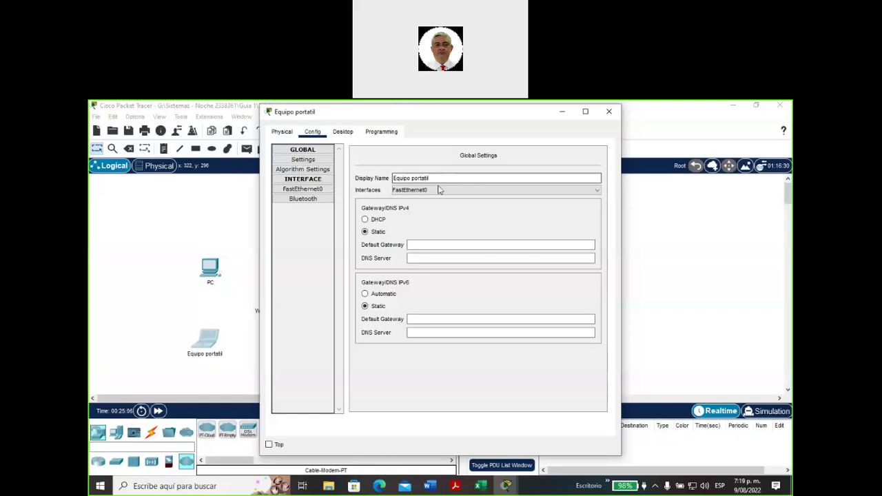
click(609, 111)
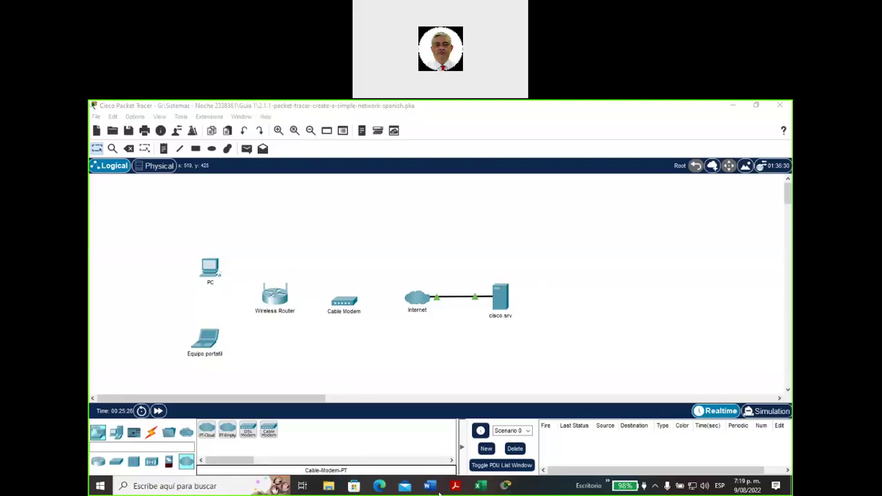
Review Paso 3 of the PT Activity instructions on physical cabling between the devices, highlighting its heading.
mouse_move(504, 486)
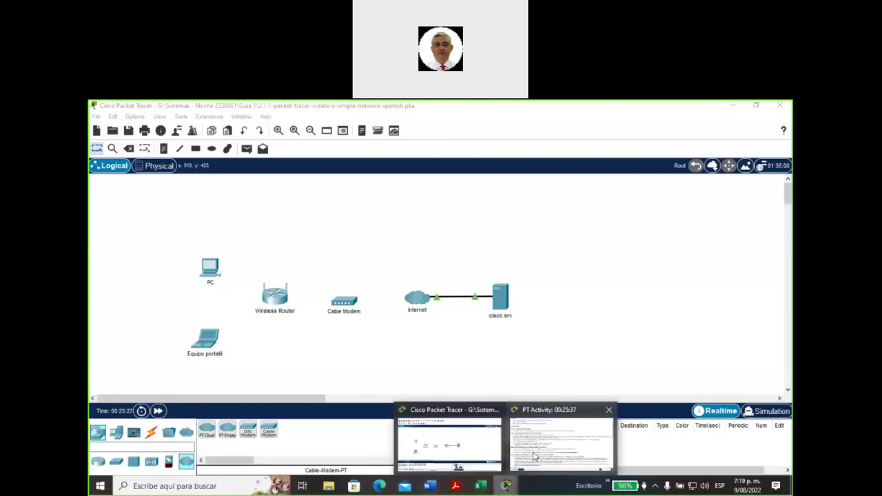
click(534, 456)
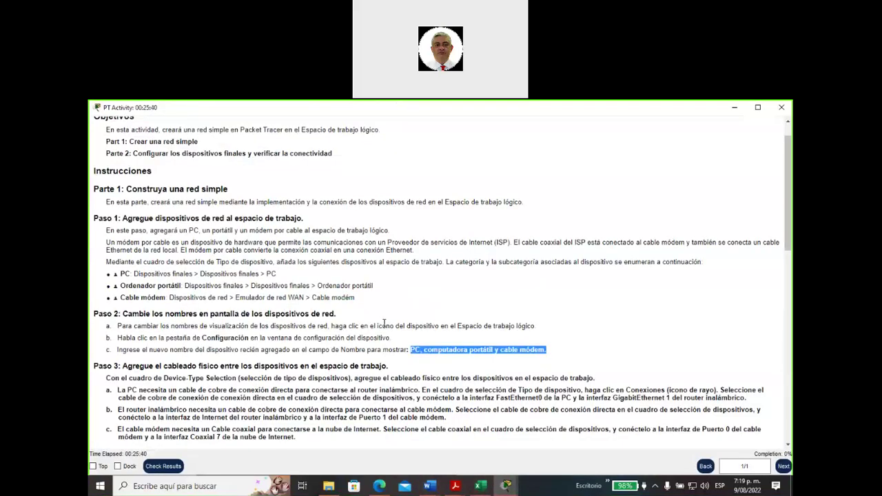
scroll(384, 323, down, 3)
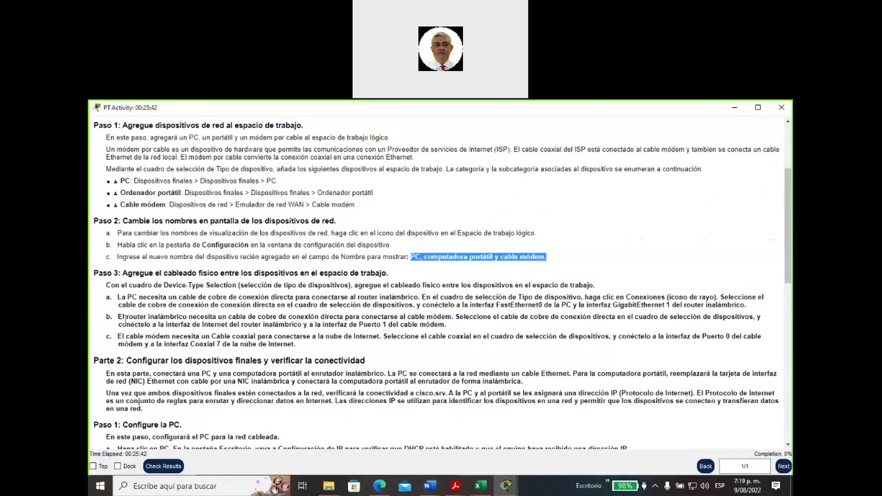
drag(123, 272, 388, 273)
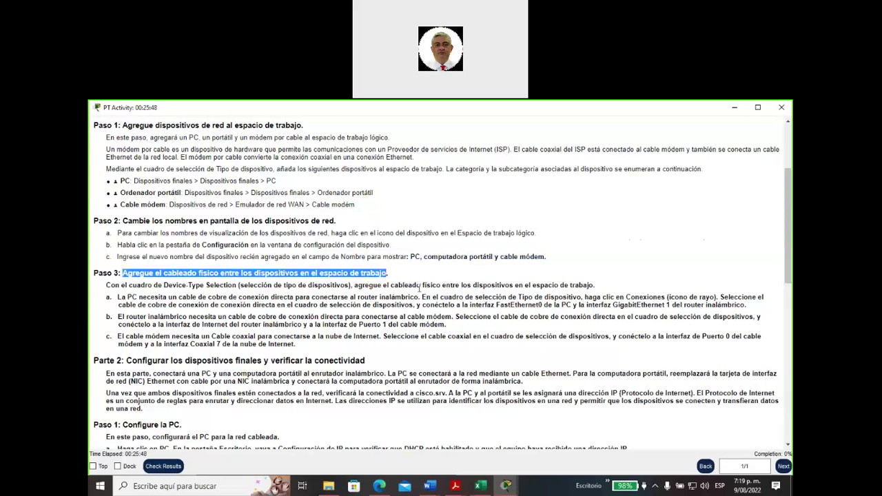
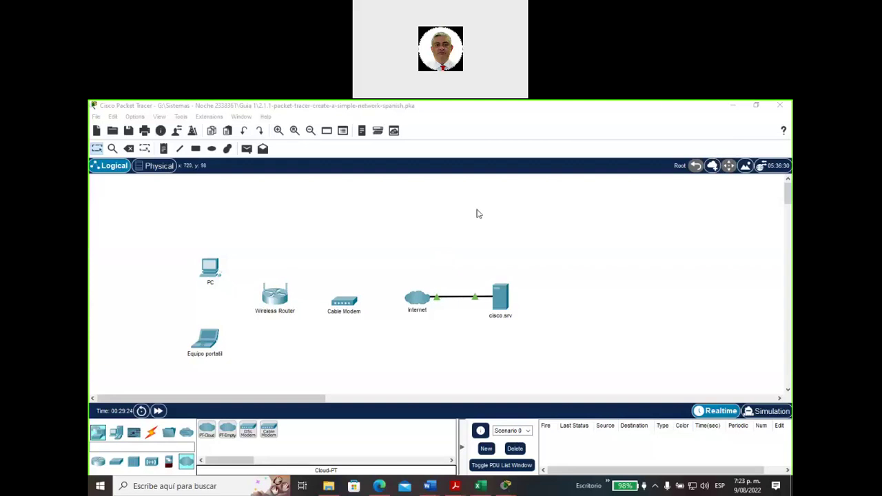
Return to the logical workspace and display the connection cable types available for wiring the devices.
click(511, 226)
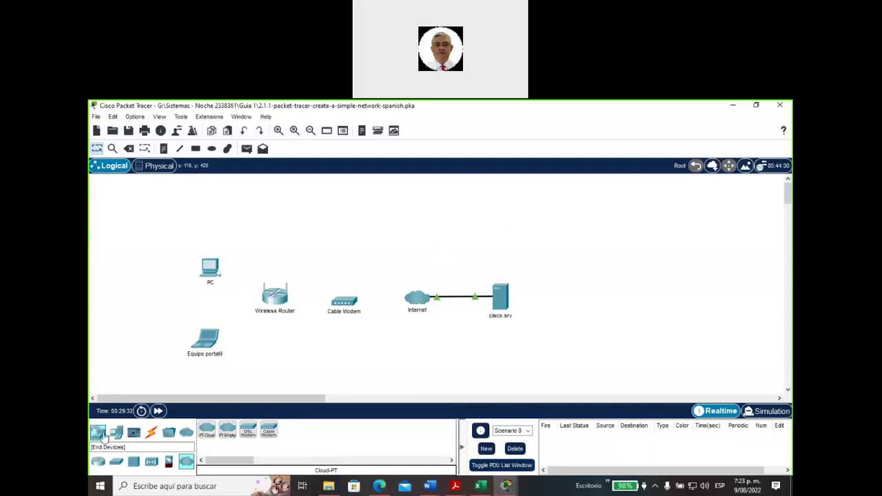
click(152, 433)
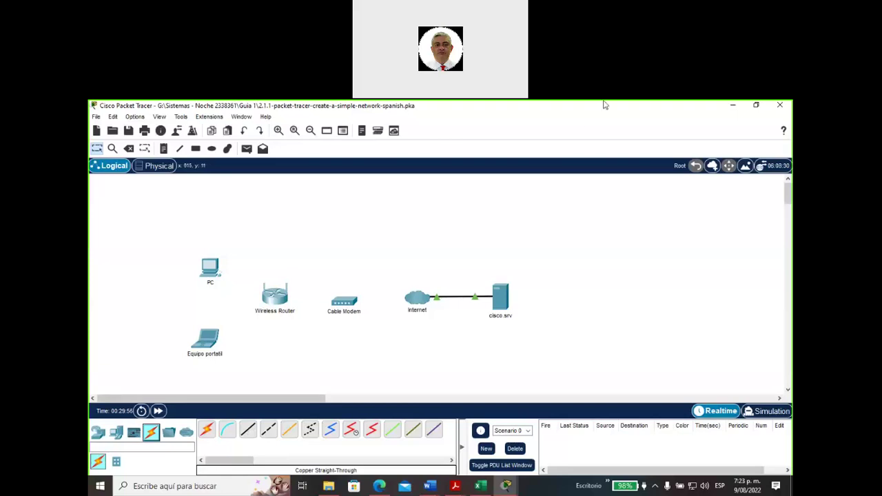
drag(246, 353, 247, 412)
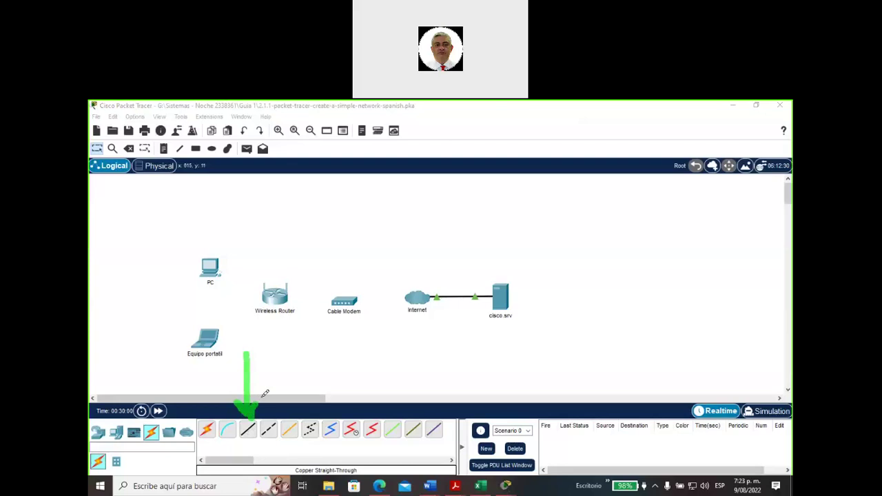
mouse_move(372, 460)
mouse_down()
mouse_move(279, 474)
mouse_move(284, 483)
mouse_move(366, 466)
mouse_up()
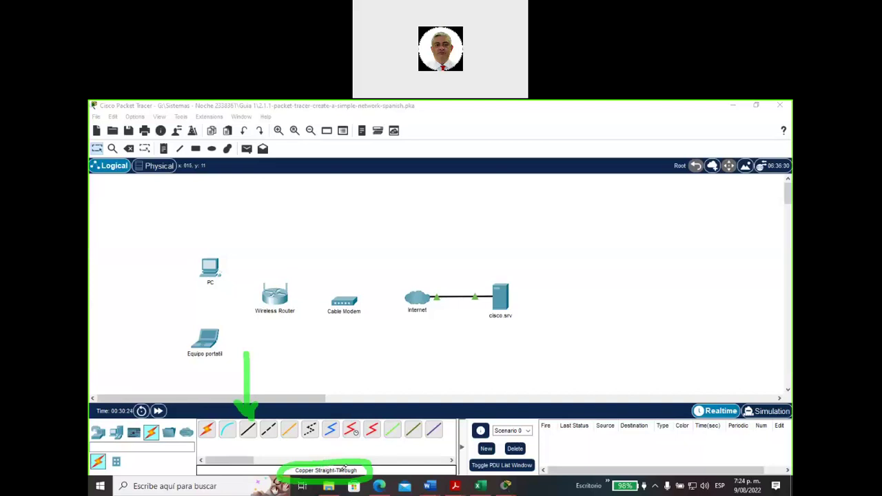
mouse_move(220, 473)
mouse_down()
mouse_move(249, 441)
mouse_move(255, 450)
mouse_up()
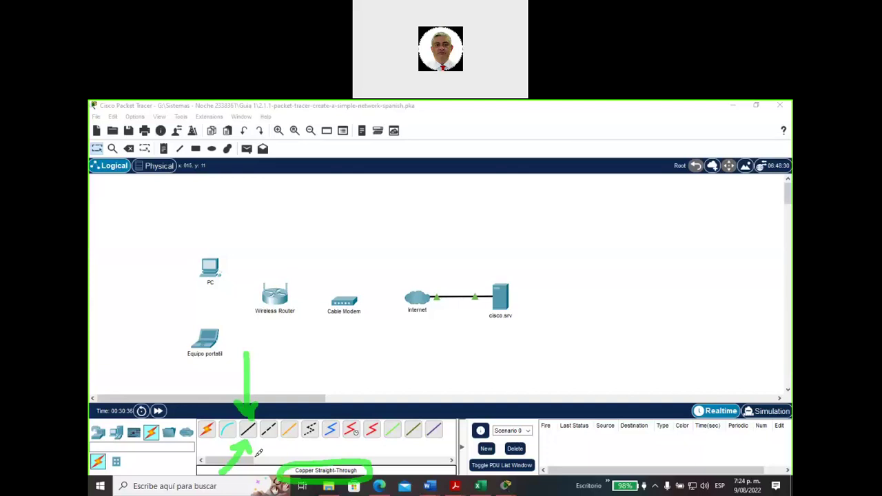
key(Escape)
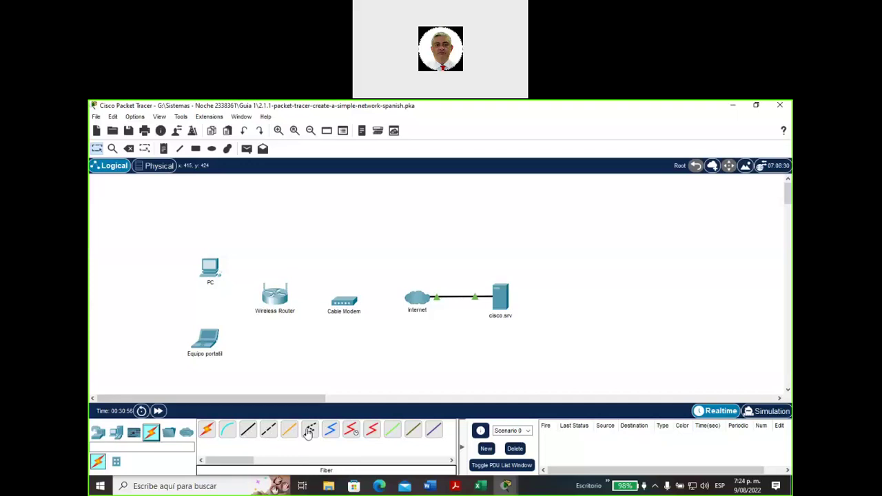
Connect the PC's FastEthernet0 port to the Wireless Router's Ethernet 1 port with a Copper Straight-Through cable.
click(248, 433)
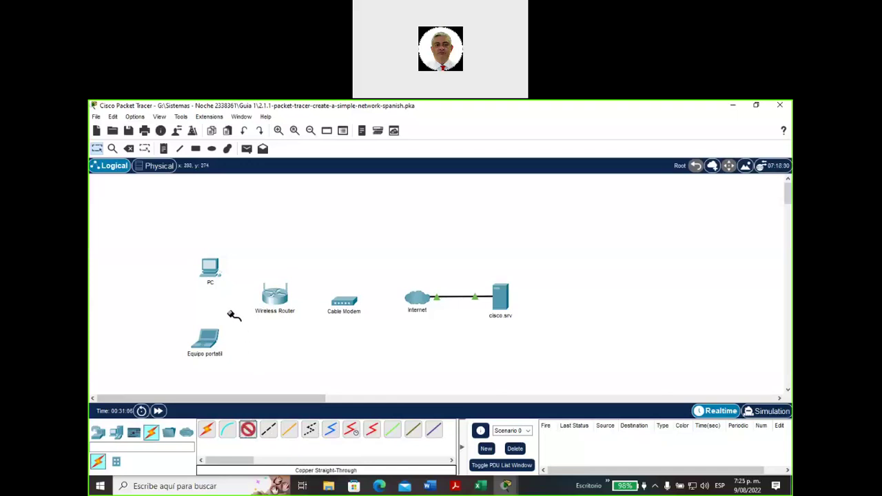
click(212, 268)
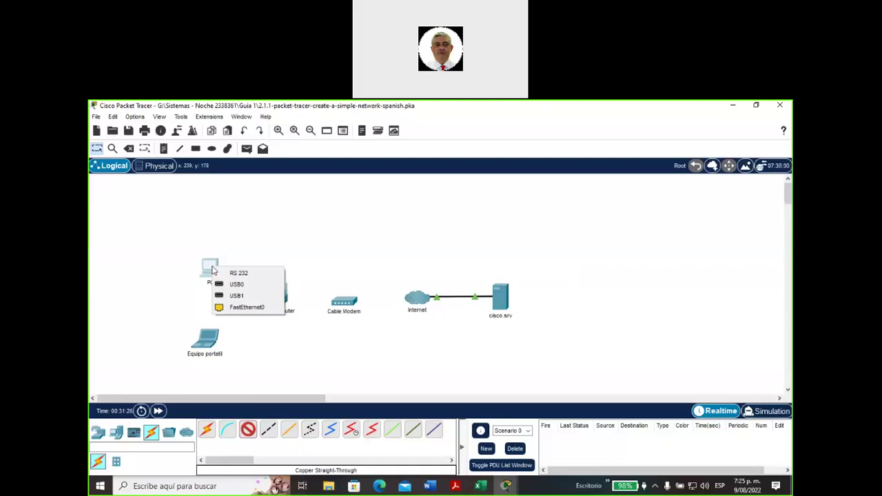
click(240, 309)
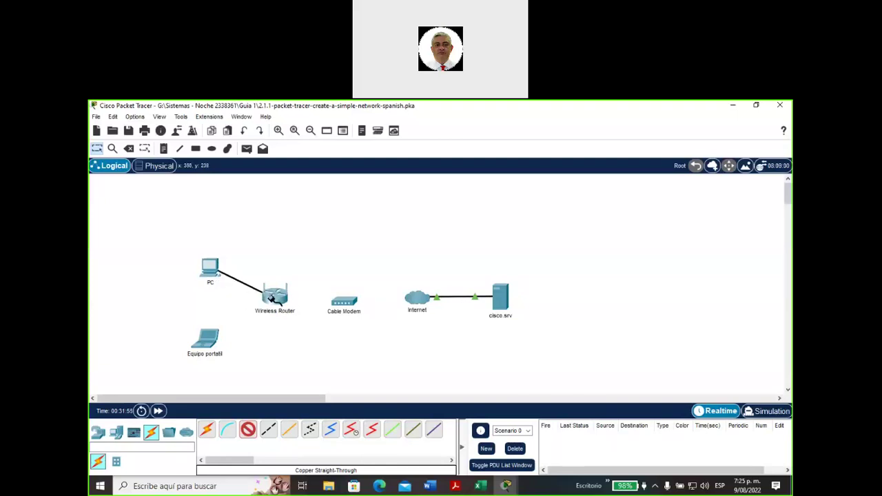
mouse_move(274, 295)
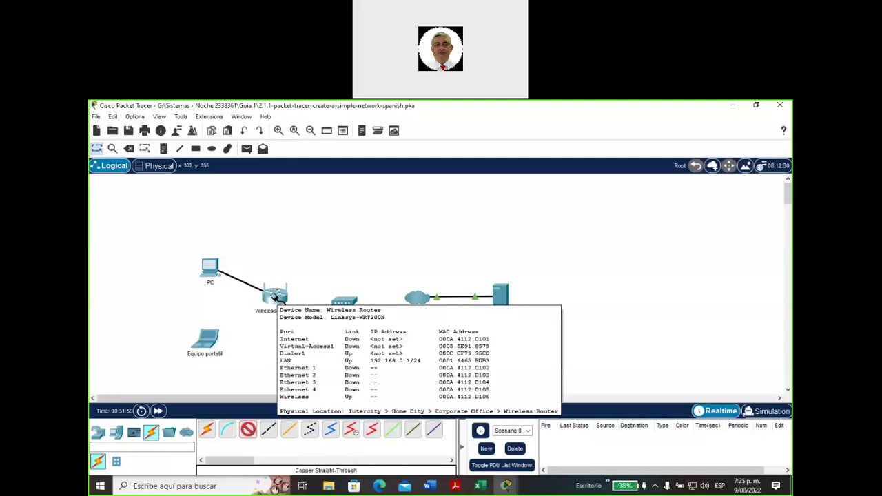
click(276, 298)
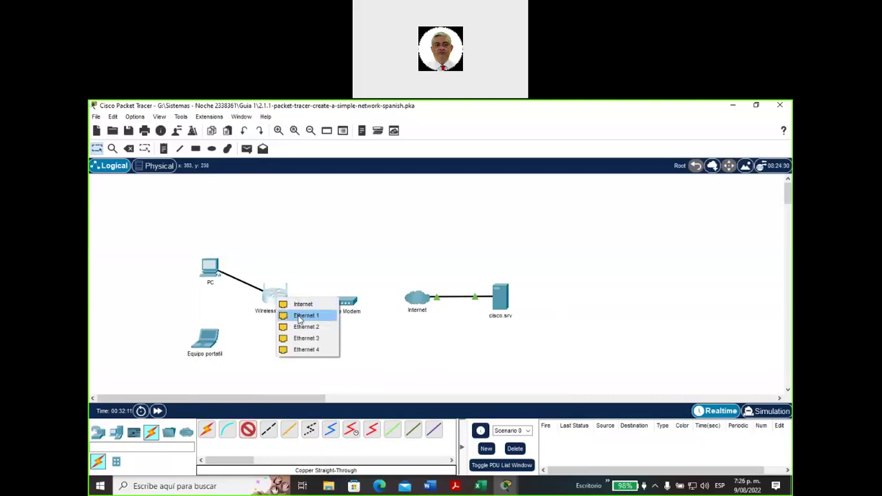
click(299, 319)
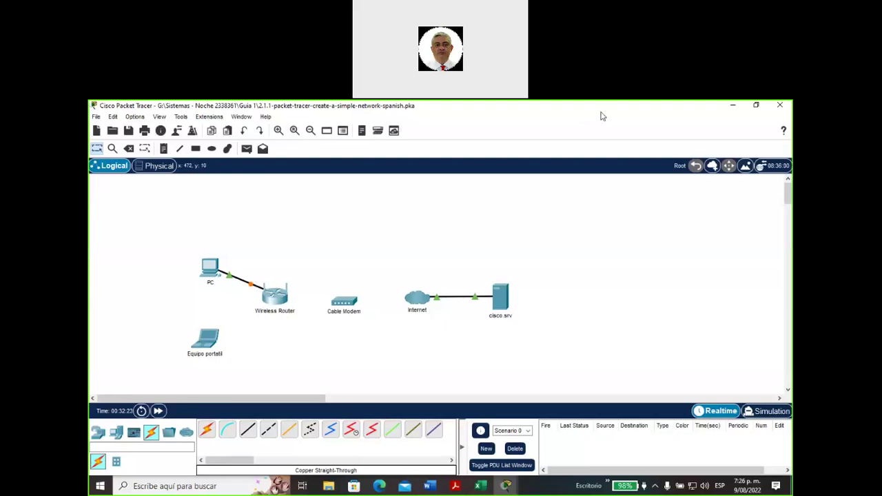
key(n)
click(267, 252)
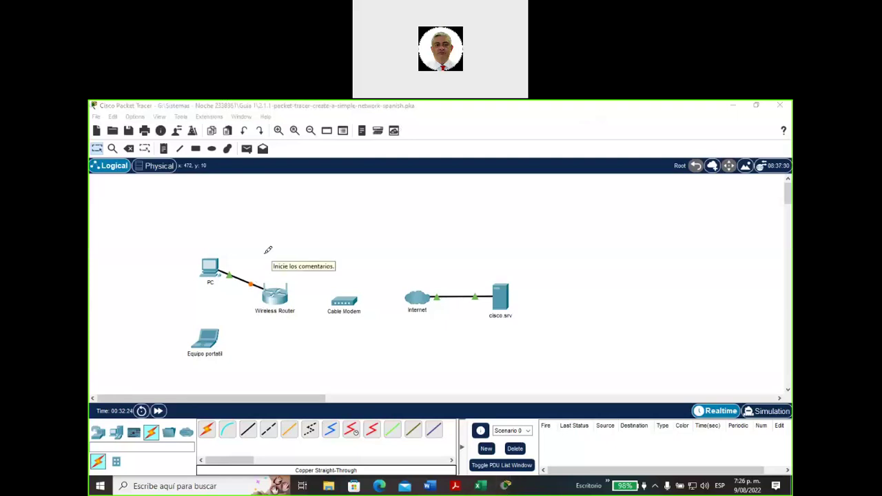
mouse_move(247, 243)
mouse_down()
mouse_move(257, 277)
mouse_move(272, 226)
mouse_up()
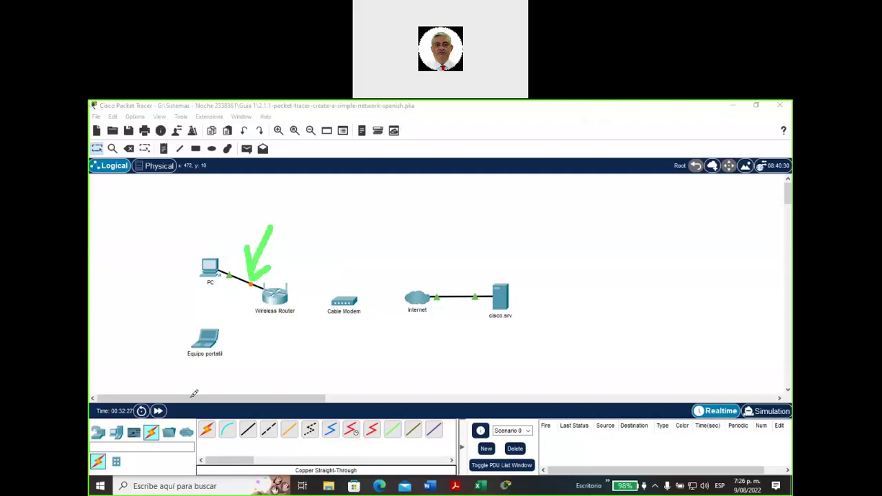
mouse_move(192, 393)
mouse_down()
mouse_move(154, 397)
mouse_move(163, 423)
mouse_move(193, 398)
mouse_move(164, 390)
mouse_up()
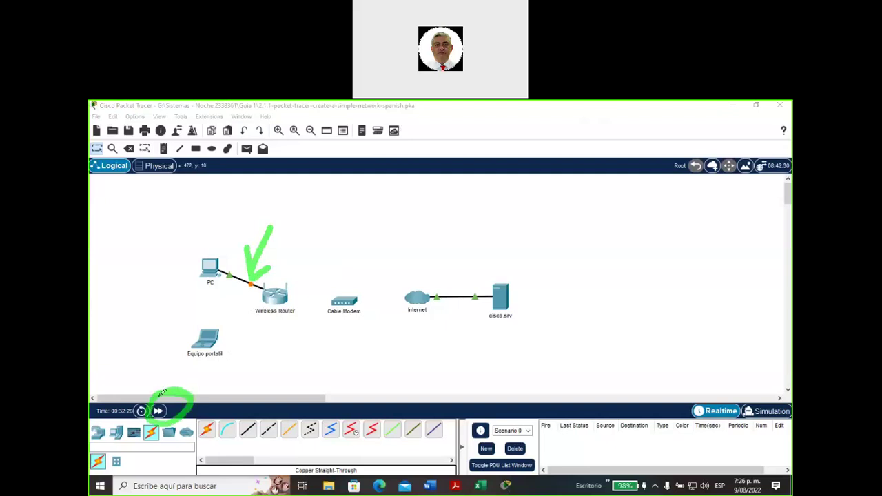
mouse_move(248, 358)
mouse_down()
mouse_move(200, 395)
mouse_move(202, 385)
mouse_move(218, 393)
mouse_up()
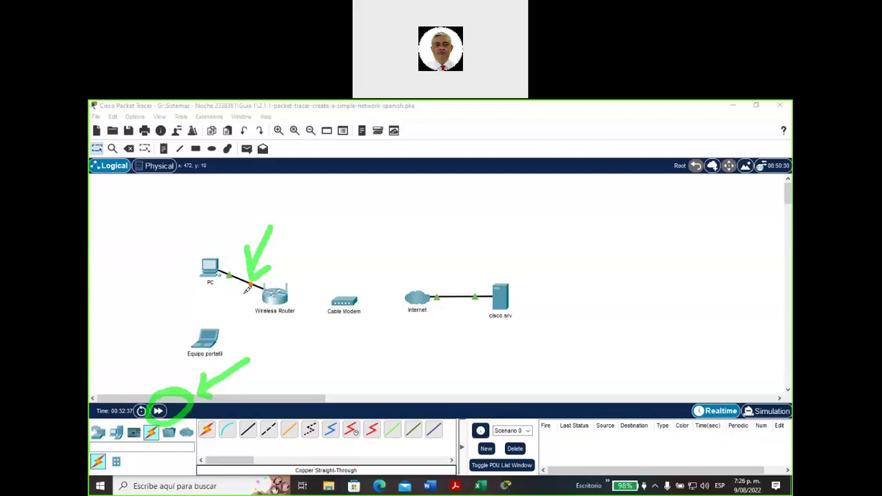
key(Escape)
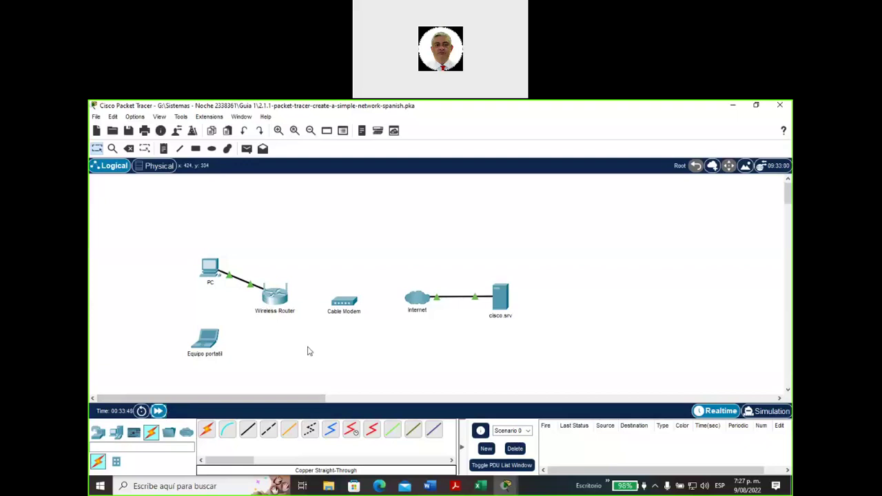
mouse_move(506, 486)
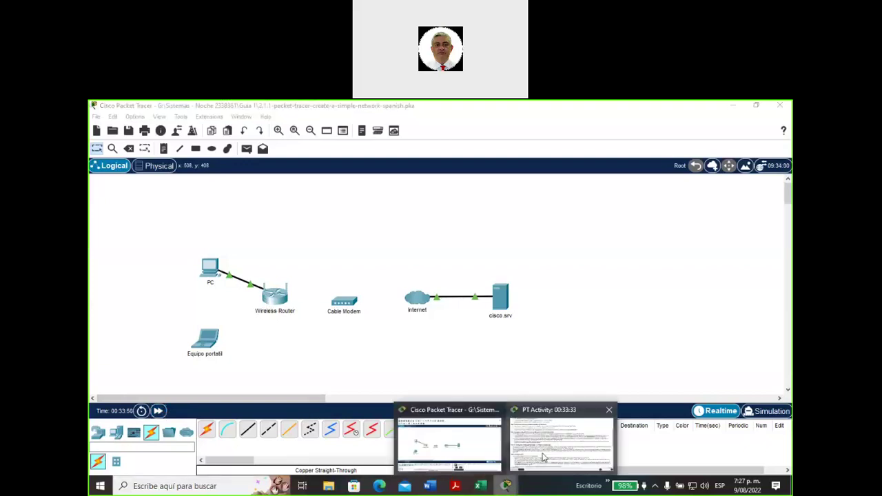
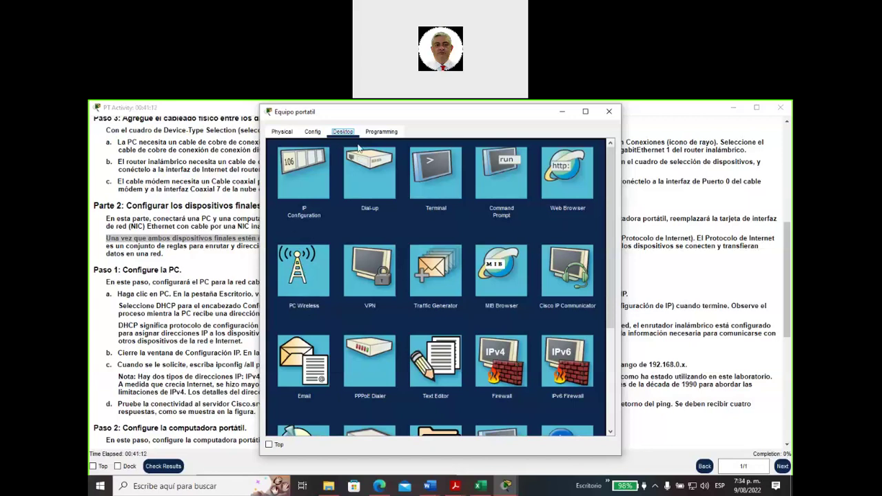
mouse_move(240, 188)
mouse_down()
mouse_move(281, 233)
mouse_move(265, 276)
mouse_move(300, 321)
mouse_up()
drag(347, 291, 277, 242)
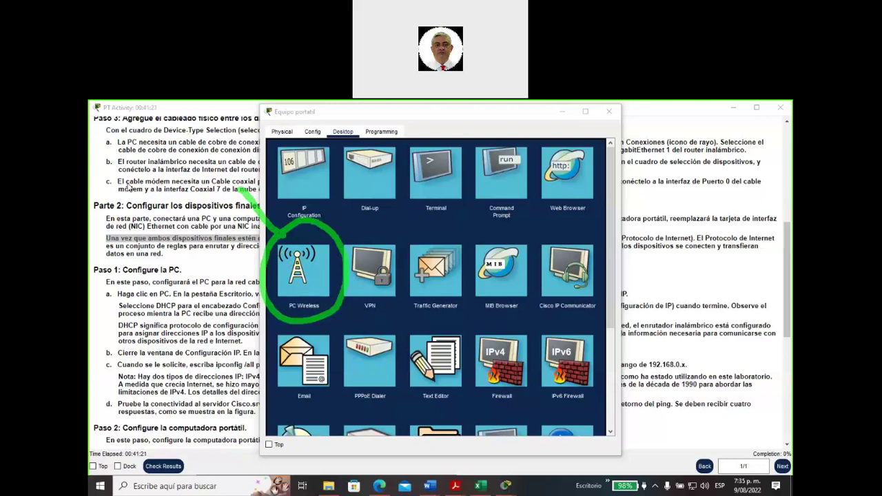
key(Escape)
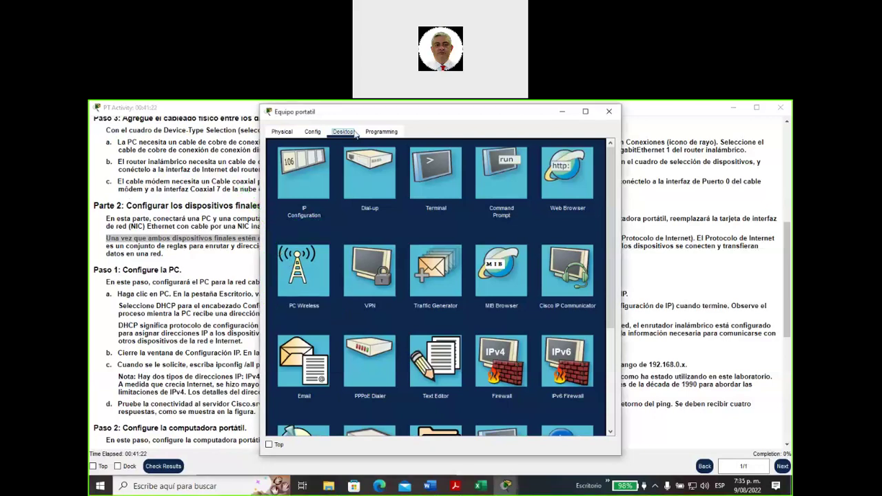
Open the laptop's PC Wireless application and connect the laptop to the HomeNetwork wireless network.
click(303, 271)
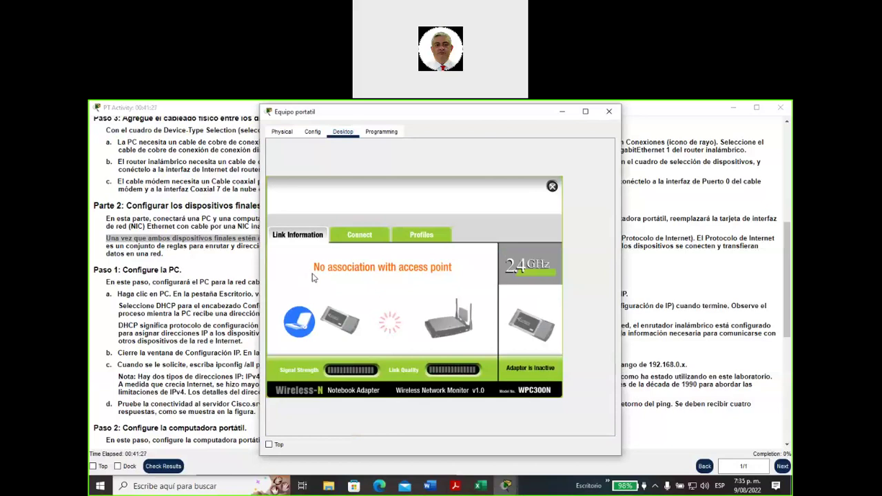
click(360, 238)
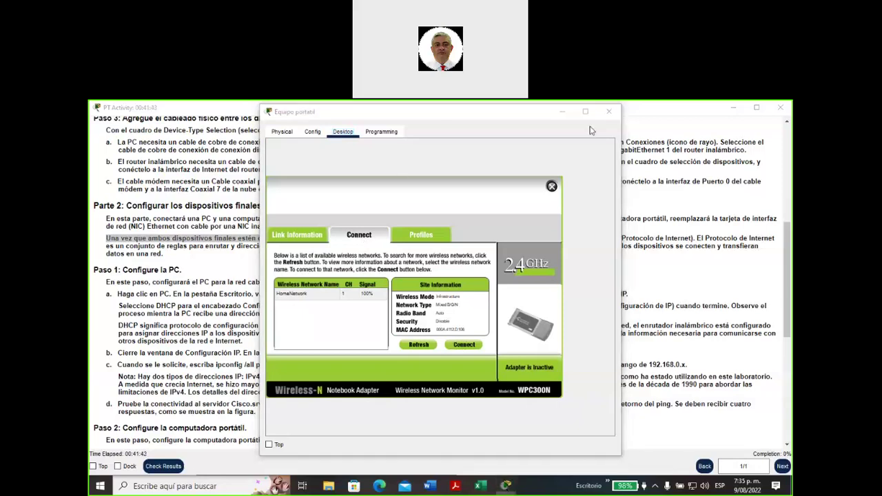
mouse_move(386, 413)
mouse_down()
mouse_move(415, 356)
mouse_move(396, 340)
mouse_move(417, 358)
mouse_up()
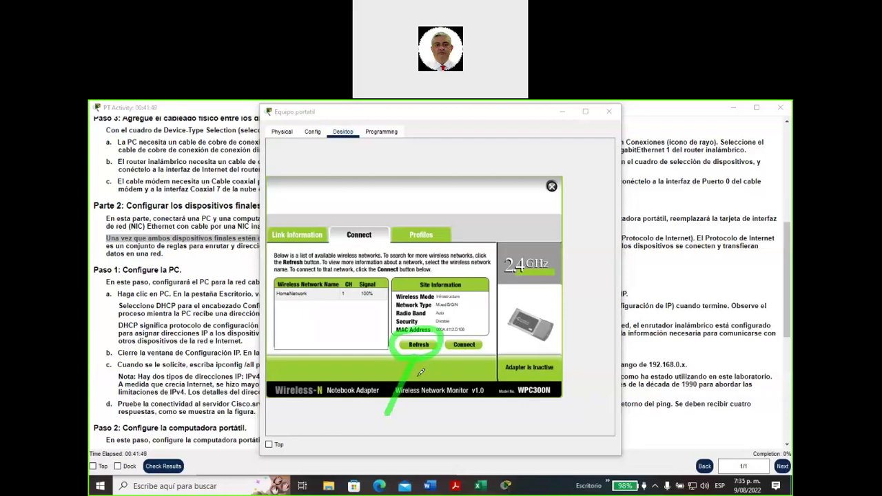
mouse_move(295, 338)
mouse_down()
mouse_move(314, 316)
mouse_move(304, 320)
mouse_move(319, 318)
mouse_up()
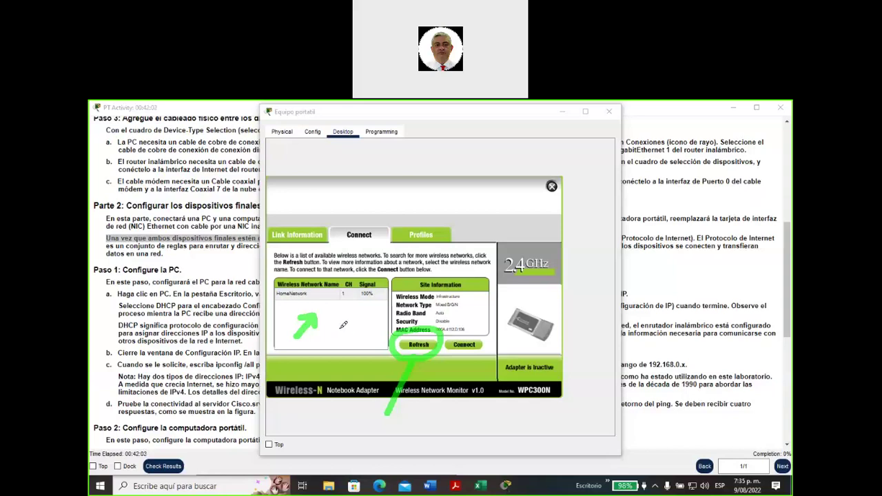
click(282, 307)
mouse_move(284, 306)
mouse_down()
mouse_move(377, 286)
mouse_move(262, 296)
mouse_move(298, 302)
mouse_up()
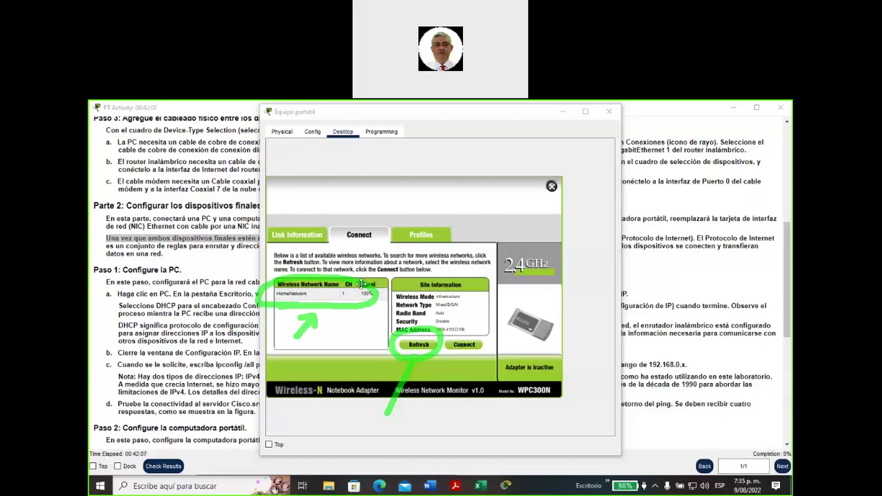
mouse_move(441, 258)
mouse_down()
mouse_move(486, 284)
mouse_move(473, 332)
mouse_move(449, 344)
mouse_move(460, 331)
mouse_up()
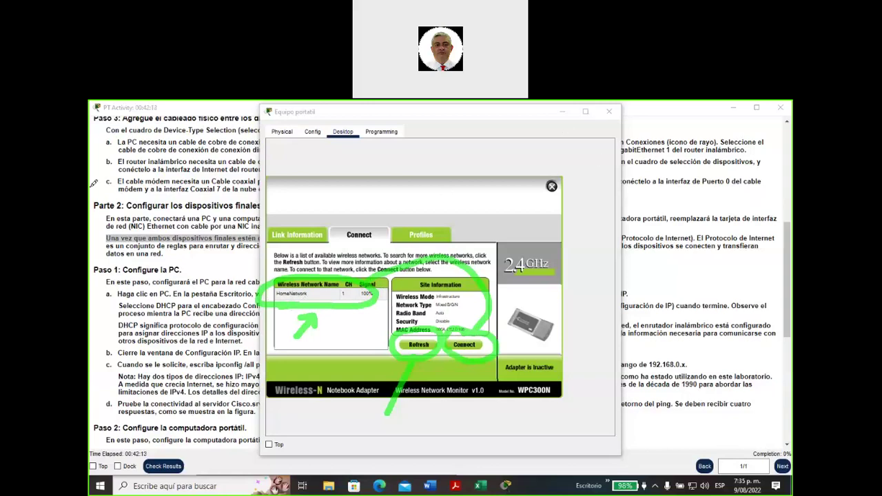
click(296, 297)
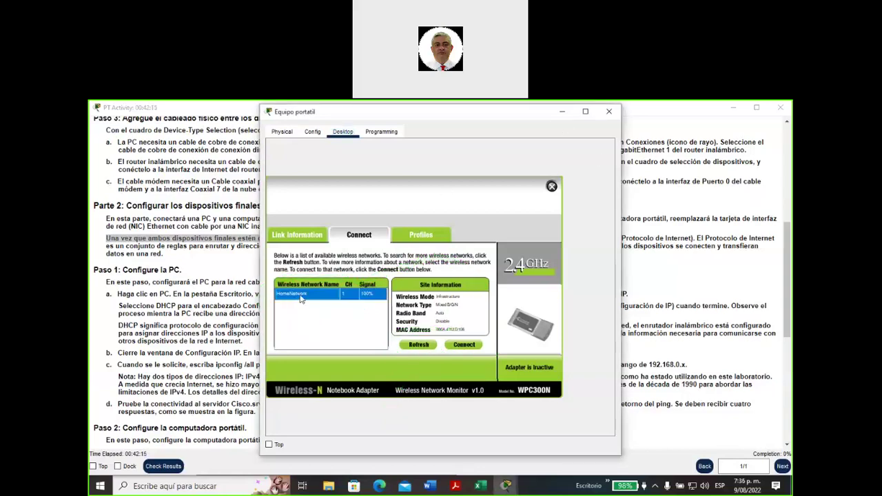
click(464, 345)
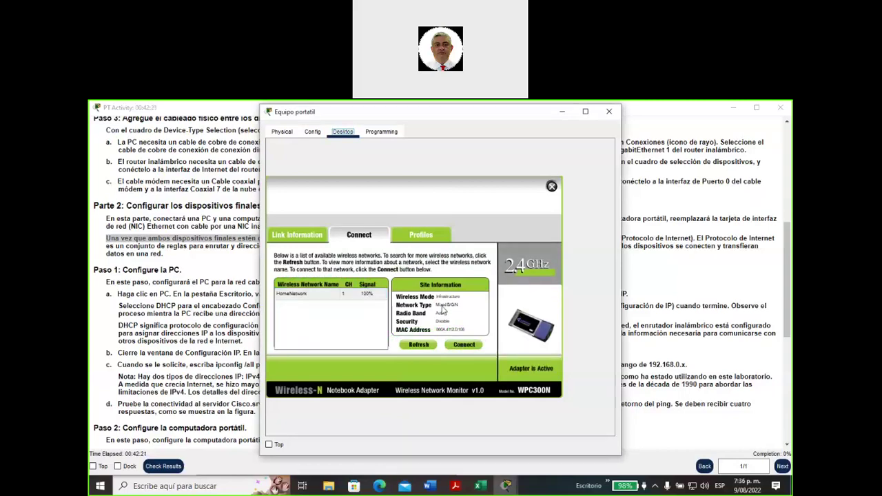
Check the laptop's wireless connection in the topology and in its PC Wireless link information, minimizing the laptop's window when finished.
click(734, 111)
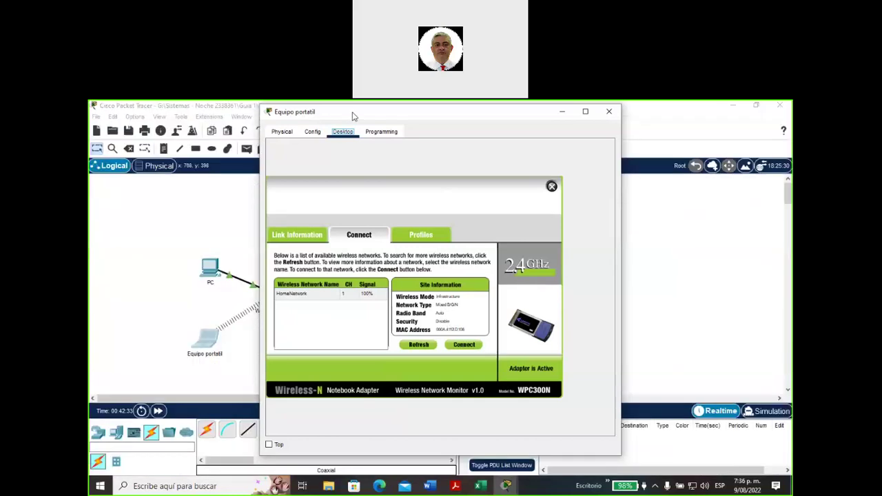
drag(353, 116, 412, 118)
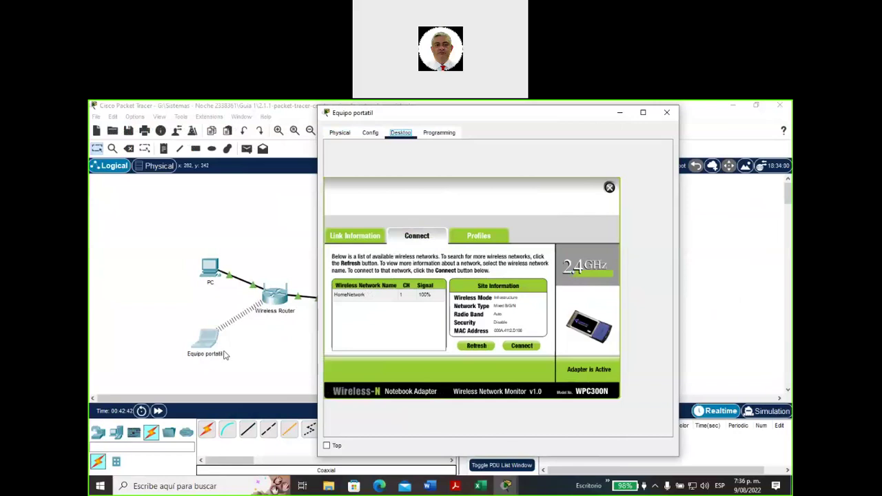
click(357, 239)
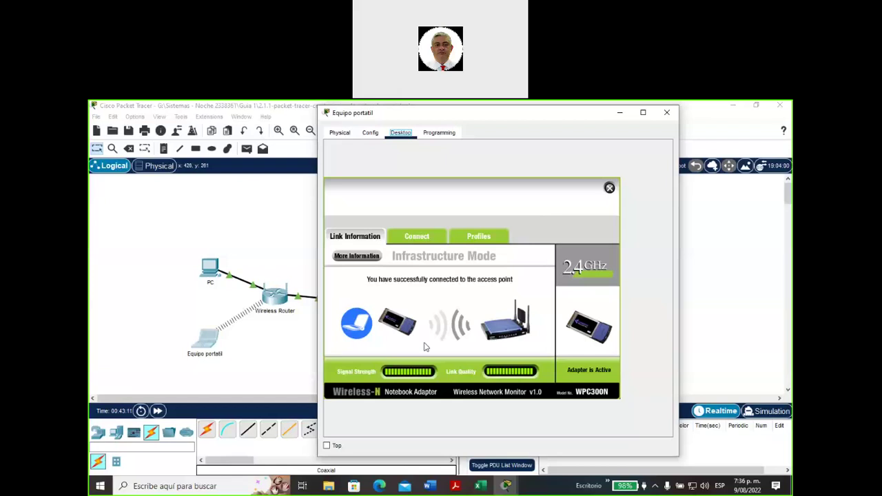
click(618, 114)
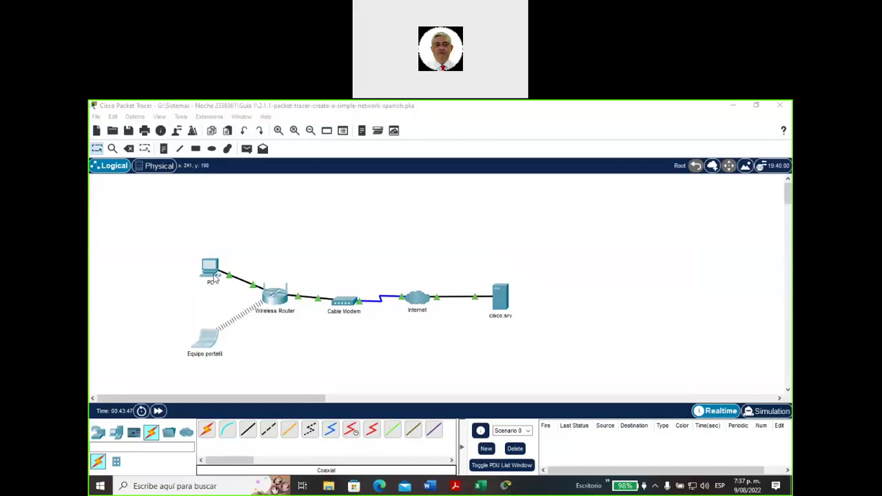
Review Paso 1 of Parte 2 in the PT Activity instructions, highlighting the text about configuring the PC for the wired network.
mouse_move(506, 486)
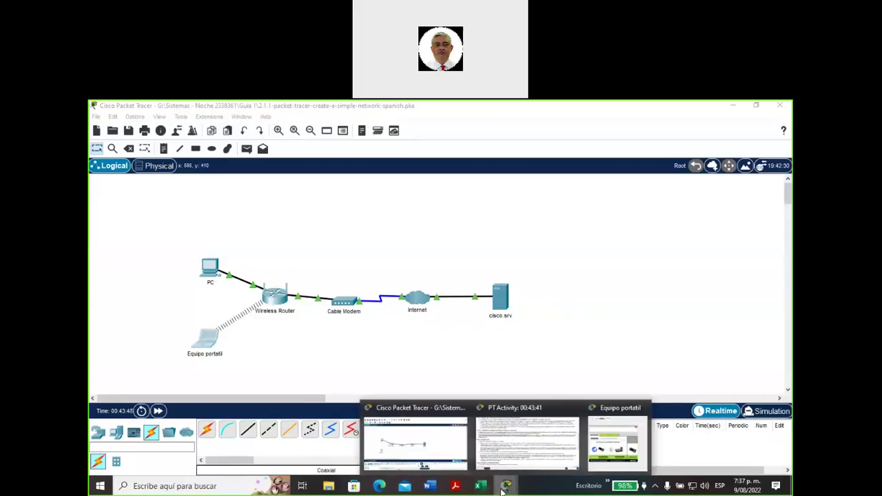
click(529, 456)
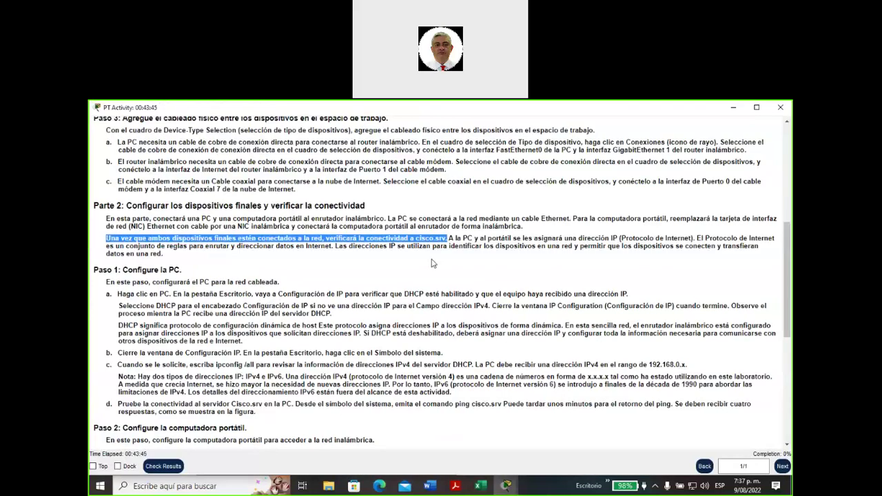
drag(123, 270, 181, 272)
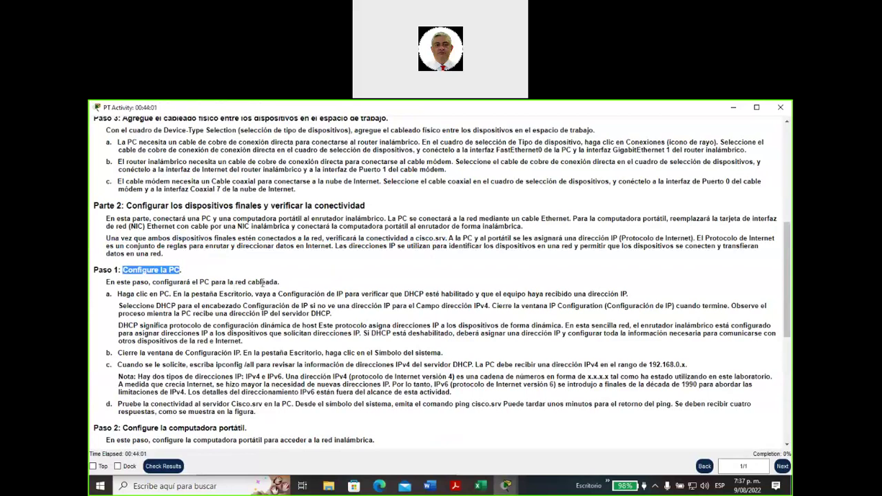
drag(200, 282, 279, 282)
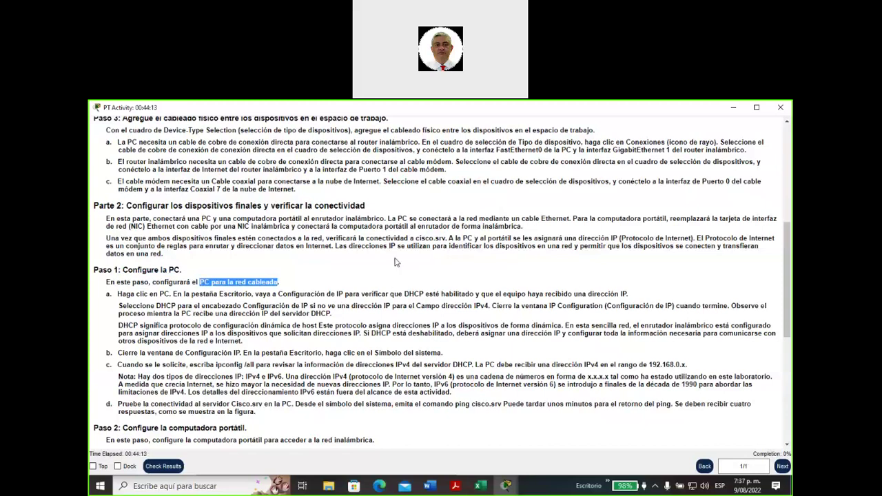
Close the laptop's configuration window, then maximize and minimize the PT Activity instructions to return to the logical workspace.
click(507, 487)
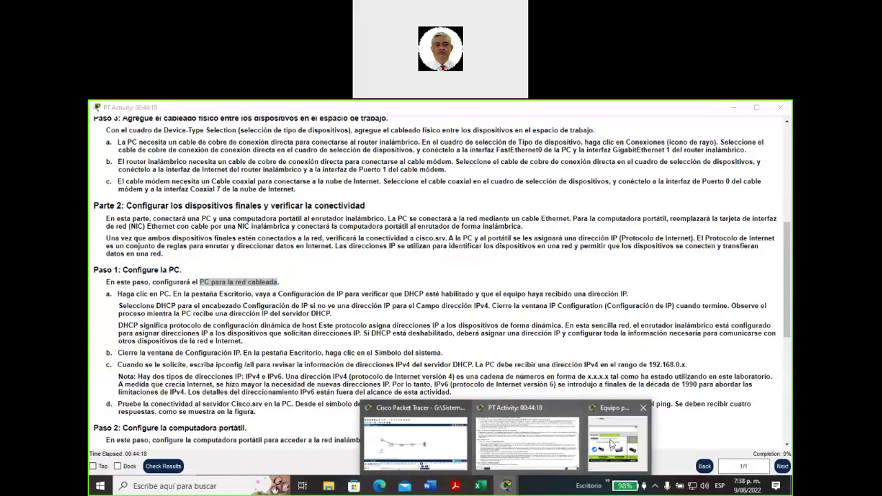
click(612, 445)
click(668, 108)
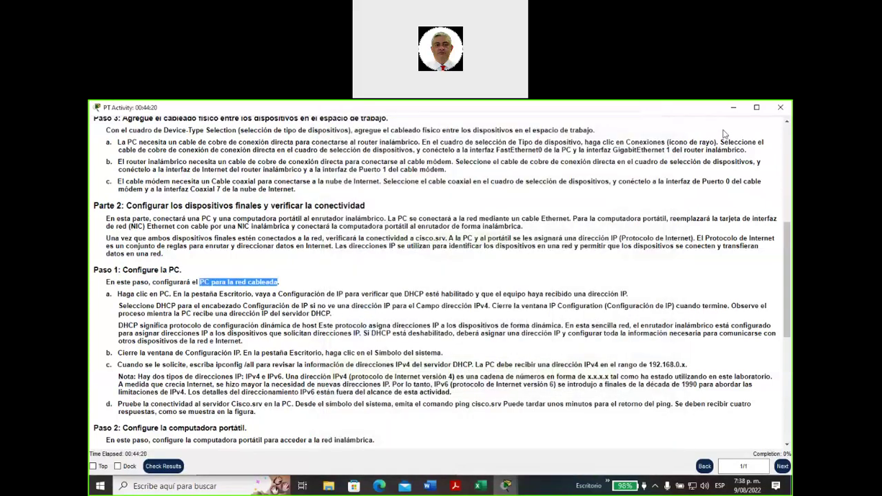
click(756, 108)
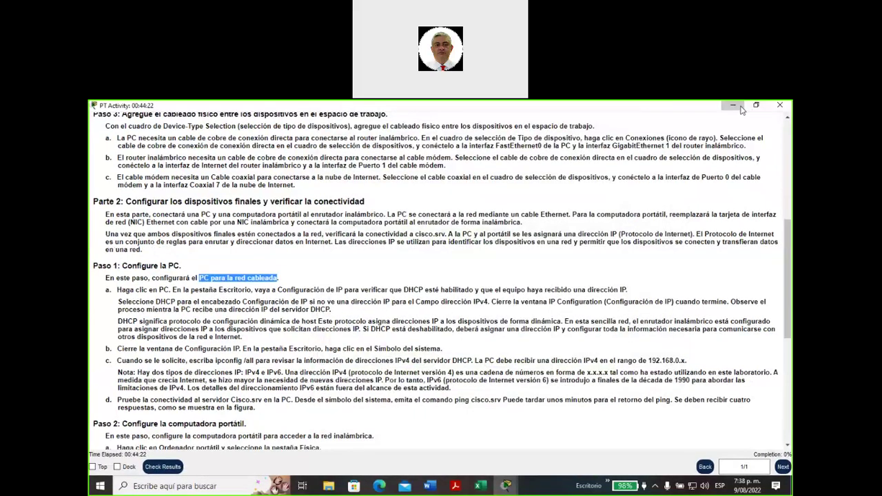
click(735, 106)
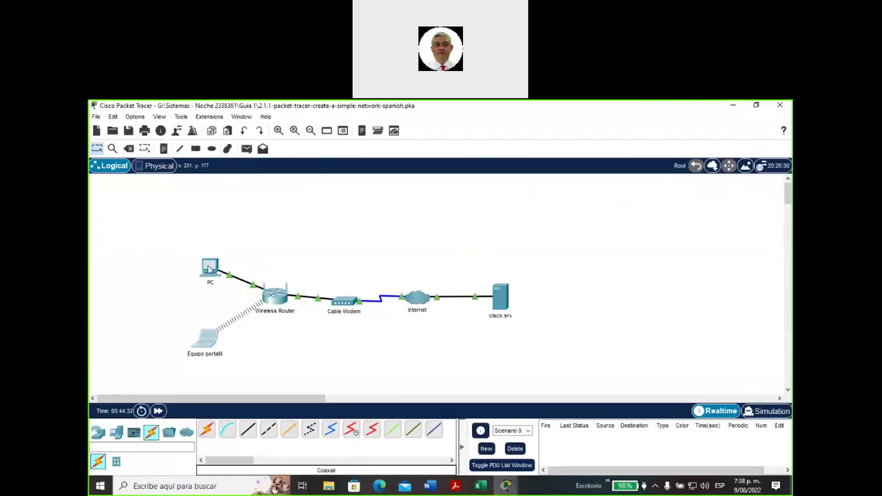
Open the PC's device window, look through its physical modules and global settings, and open its IP Configuration application.
click(211, 270)
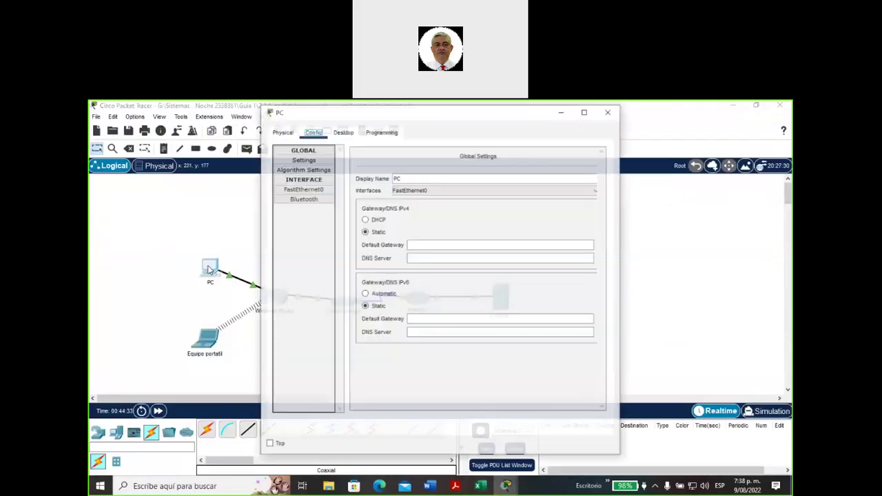
drag(350, 114, 341, 151)
click(273, 169)
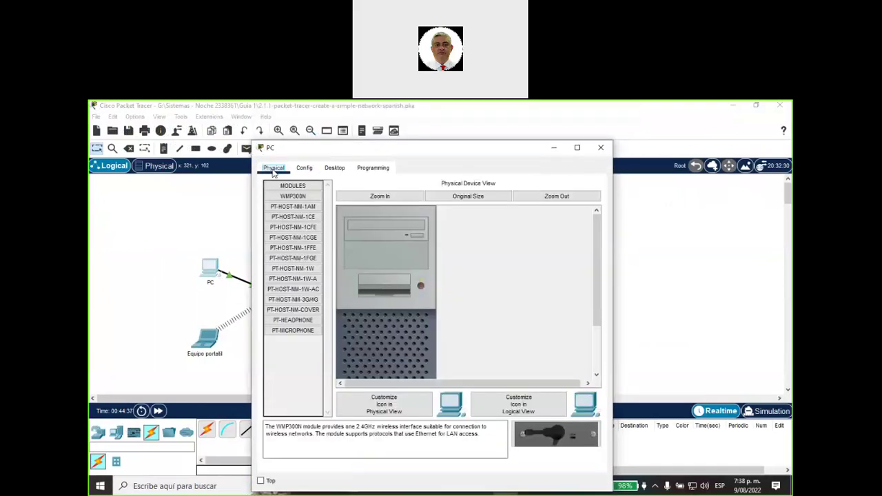
click(305, 169)
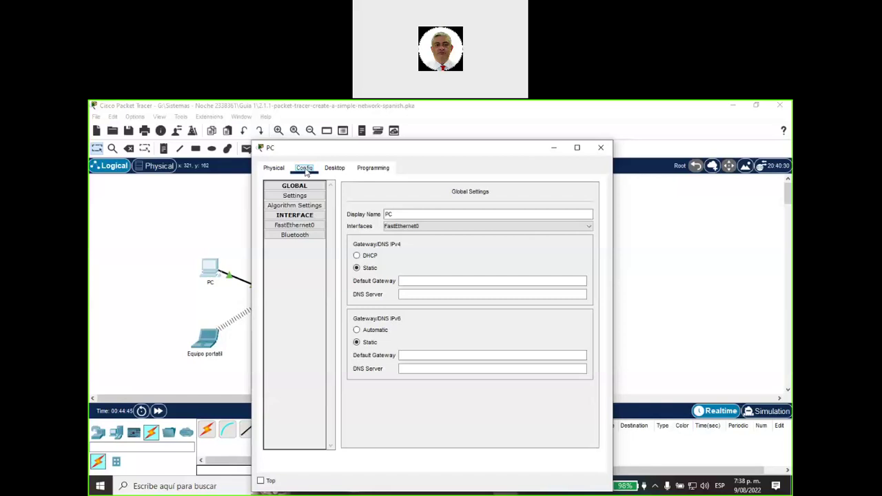
click(331, 170)
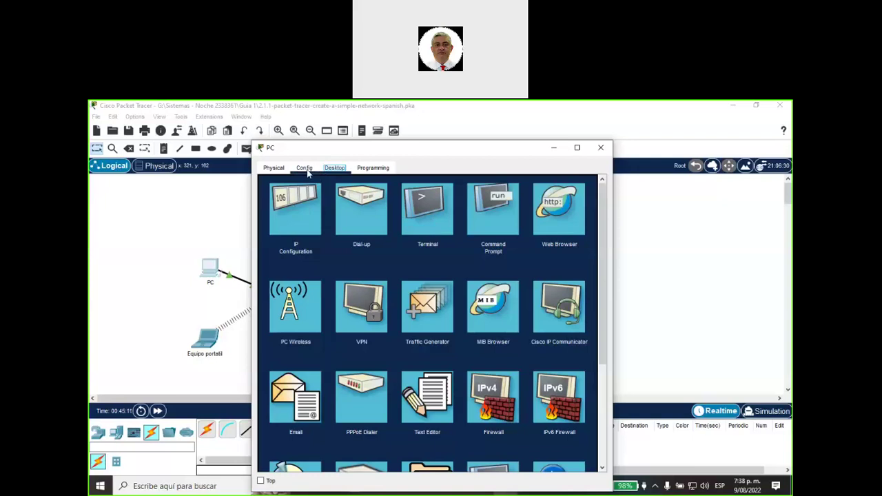
click(293, 216)
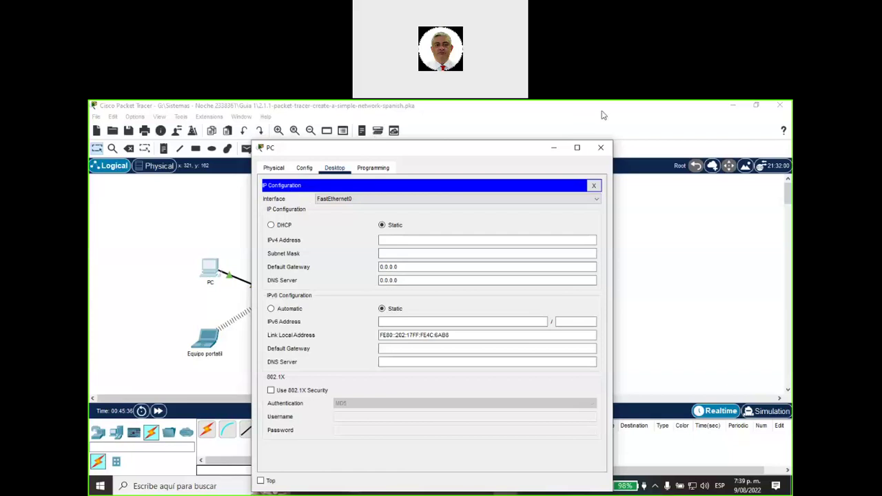
Examine the DHCP and Static options, the IPv4 address fields and the IPv6 Configuration section in the PC's IP configuration.
mouse_move(305, 206)
mouse_down()
mouse_move(264, 213)
mouse_move(259, 229)
mouse_move(298, 215)
mouse_up()
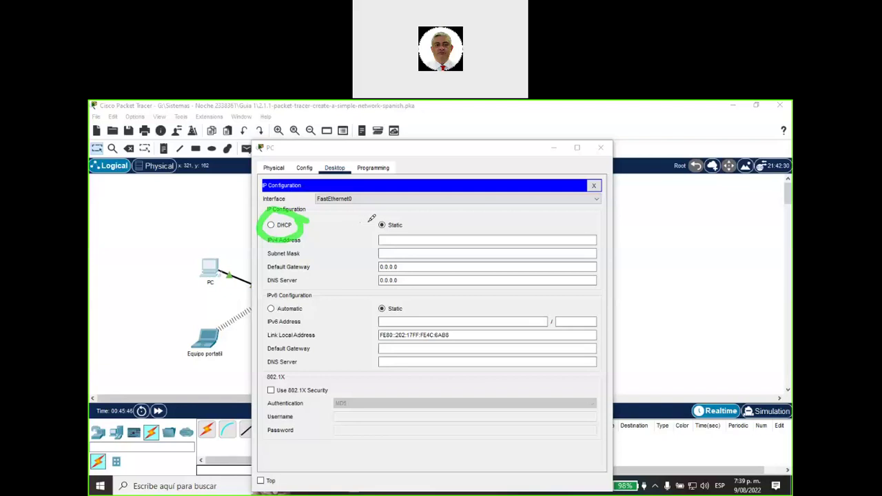
mouse_move(371, 224)
mouse_down()
mouse_move(395, 207)
mouse_move(420, 222)
mouse_move(393, 233)
mouse_move(367, 224)
mouse_up()
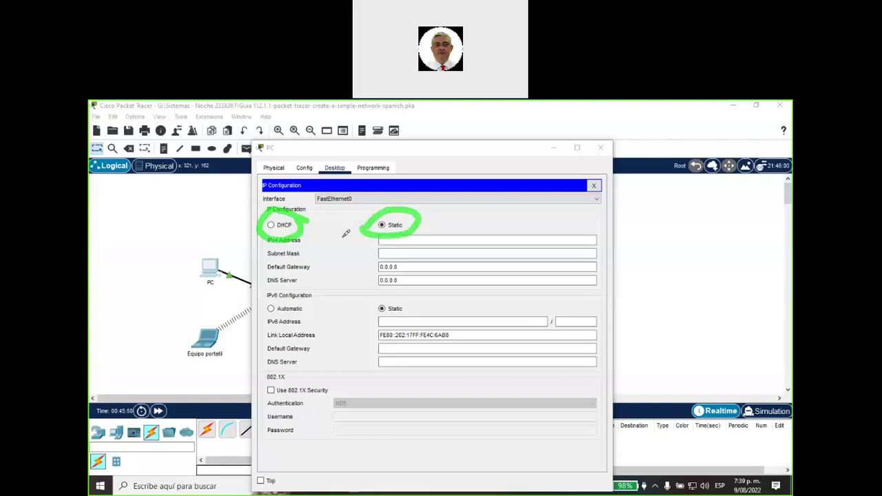
mouse_move(481, 199)
mouse_down()
mouse_move(422, 222)
mouse_move(448, 219)
mouse_up()
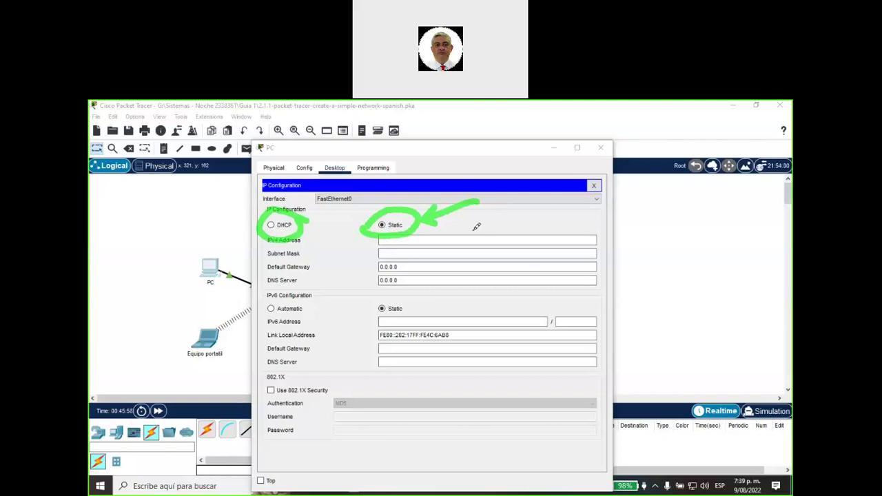
mouse_move(457, 235)
mouse_down()
mouse_move(467, 242)
mouse_move(453, 246)
mouse_move(494, 256)
mouse_move(458, 275)
mouse_move(494, 278)
mouse_move(474, 290)
mouse_up()
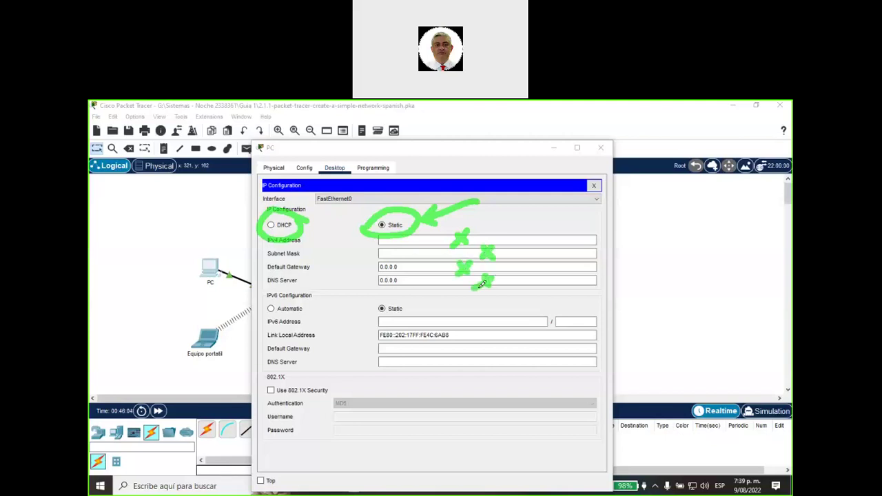
mouse_move(264, 301)
mouse_down()
mouse_move(319, 298)
mouse_move(262, 301)
mouse_up()
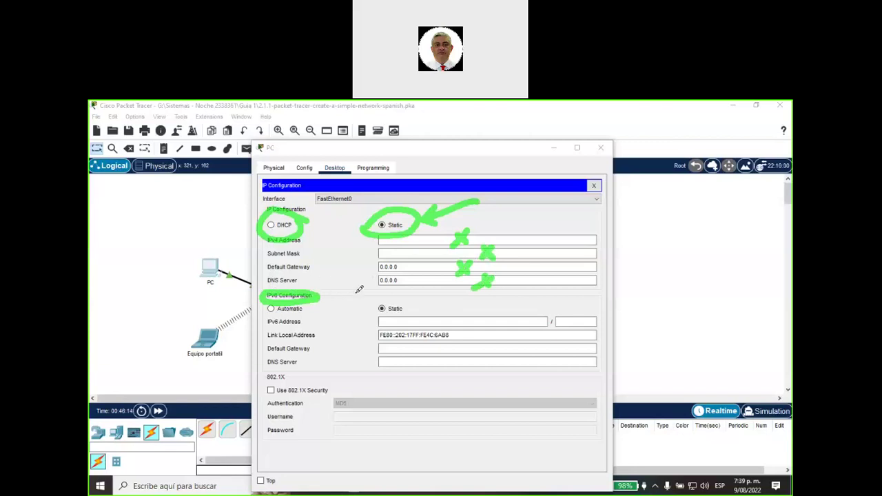
mouse_move(290, 199)
mouse_down()
mouse_move(286, 218)
mouse_move(295, 205)
mouse_move(273, 228)
mouse_move(294, 223)
mouse_up()
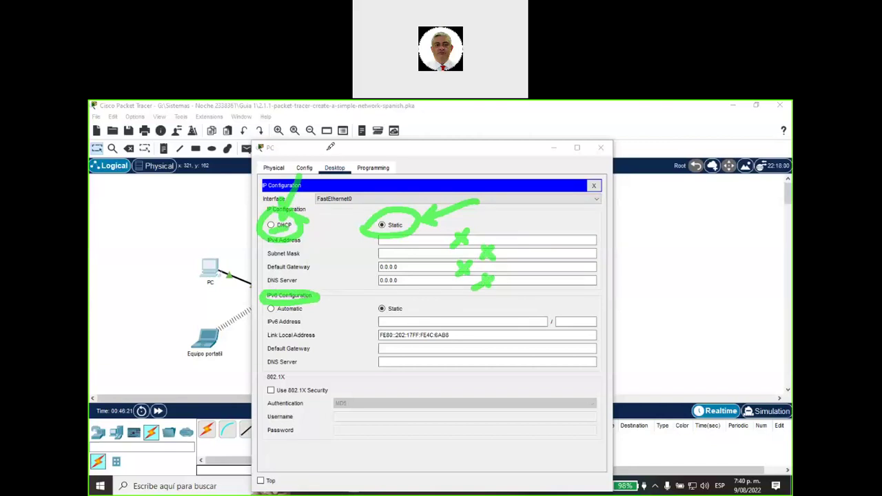
key(Escape)
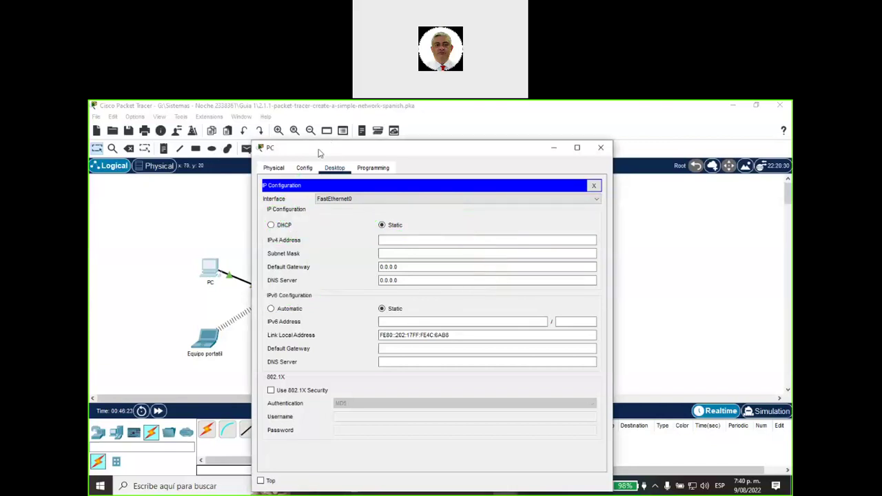
Open the PC's FastEthernet0 interface settings and examine its MAC address, IP Configuration and IPv6 Configuration options.
drag(319, 150, 431, 155)
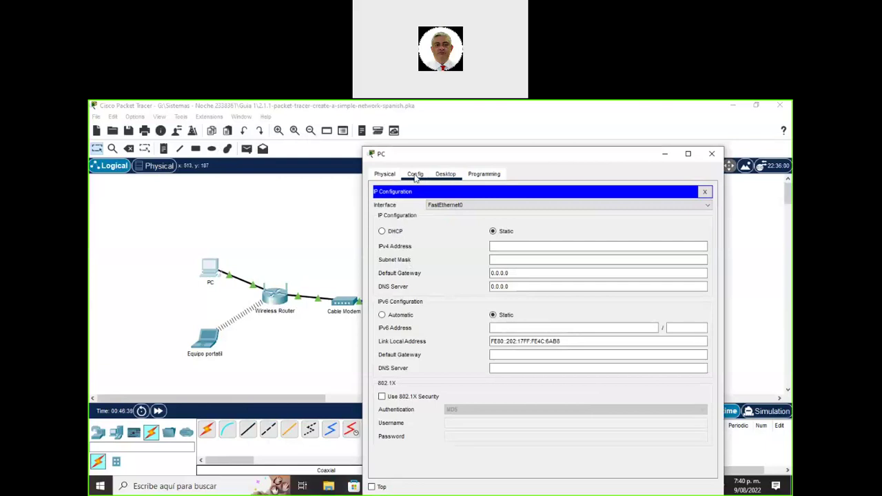
click(416, 176)
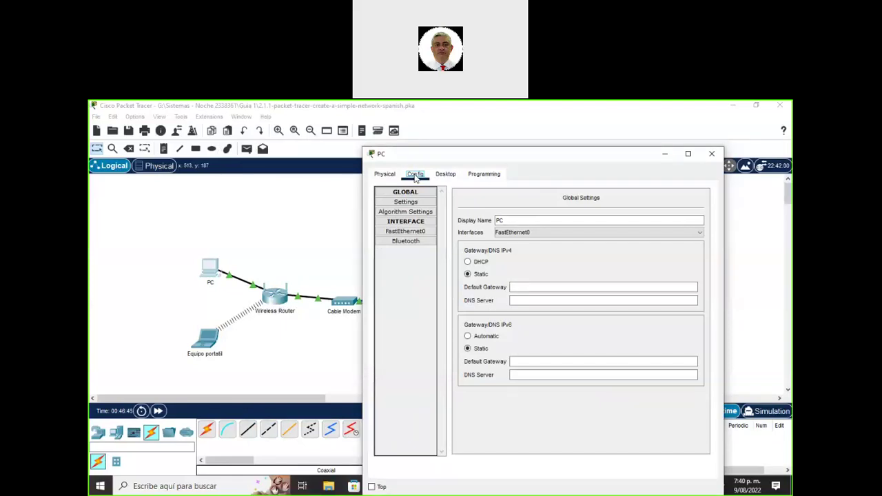
click(411, 234)
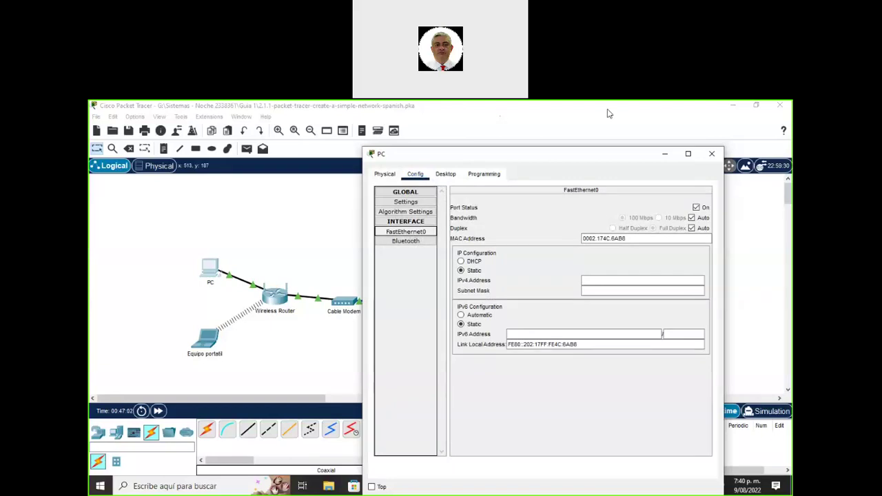
mouse_move(401, 266)
mouse_down()
mouse_move(478, 240)
mouse_move(509, 254)
mouse_move(504, 265)
mouse_move(463, 276)
mouse_move(448, 268)
mouse_move(452, 255)
mouse_up()
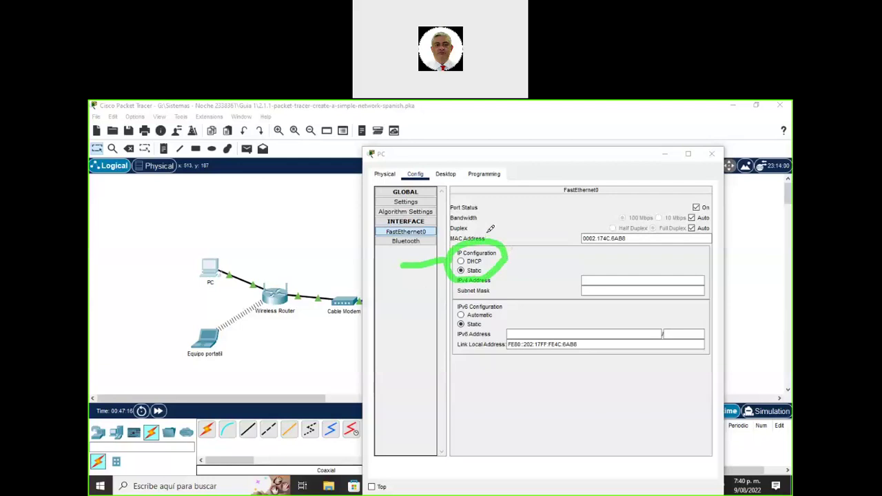
mouse_move(490, 228)
mouse_down()
mouse_move(505, 220)
mouse_move(572, 231)
mouse_move(575, 224)
mouse_move(582, 237)
mouse_move(562, 237)
mouse_up()
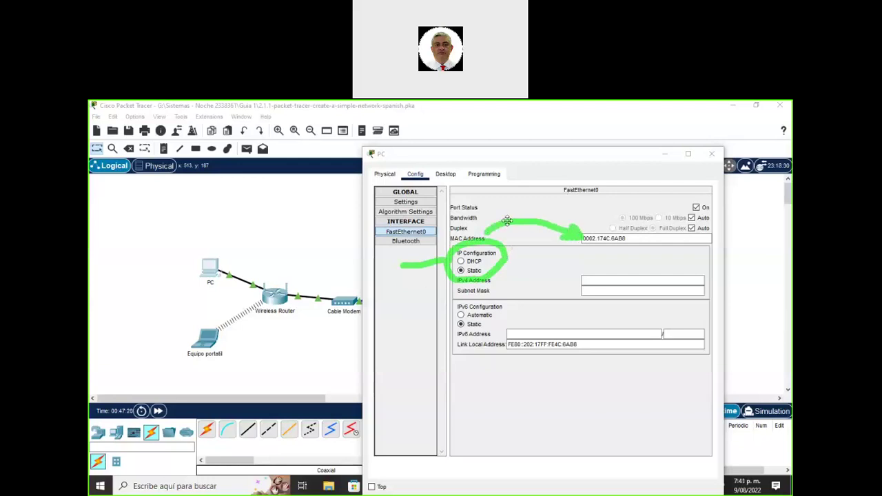
mouse_move(414, 324)
mouse_down()
mouse_move(484, 296)
mouse_move(510, 299)
mouse_move(487, 327)
mouse_move(449, 324)
mouse_up()
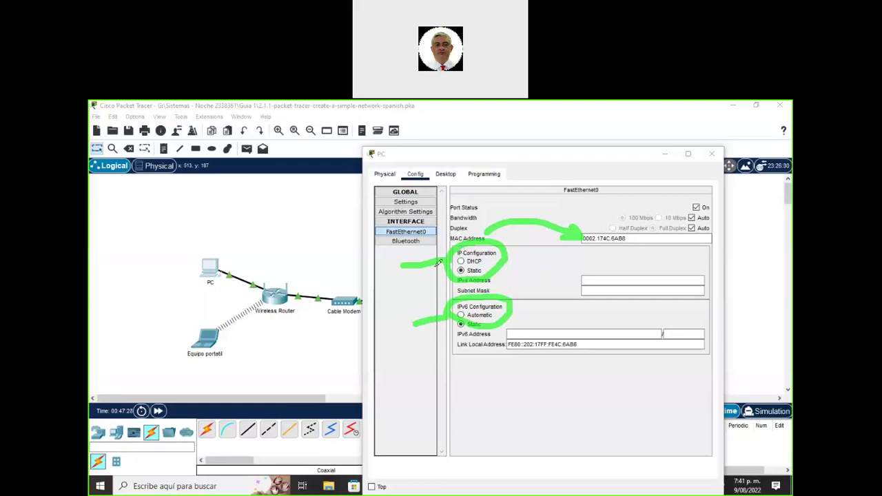
key(Escape)
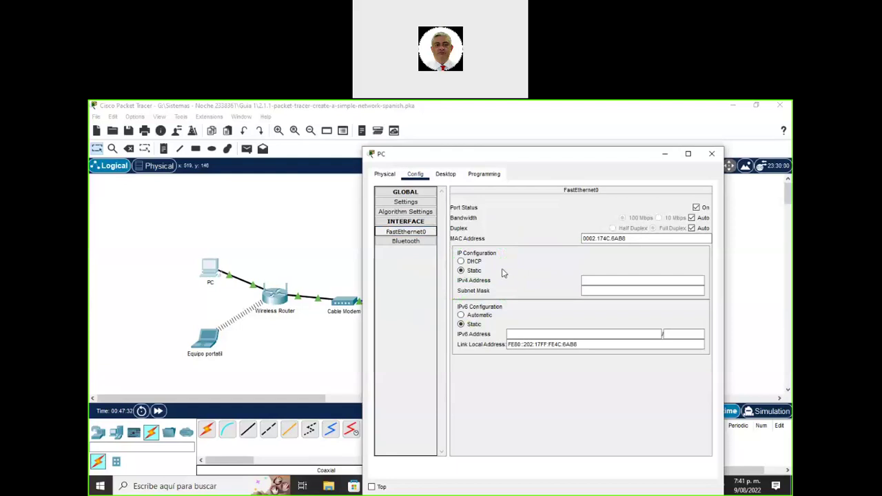
Set the PC's FastEthernet0 IP configuration to DHCP, check the assigned IPv4 address and subnet mask, and minimize the PC's window.
click(462, 262)
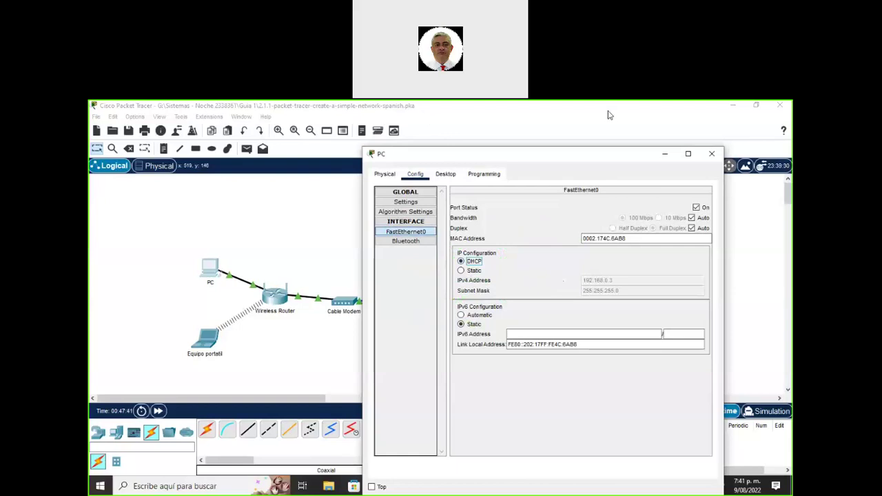
mouse_move(553, 243)
mouse_down()
mouse_move(585, 267)
mouse_move(574, 268)
mouse_up()
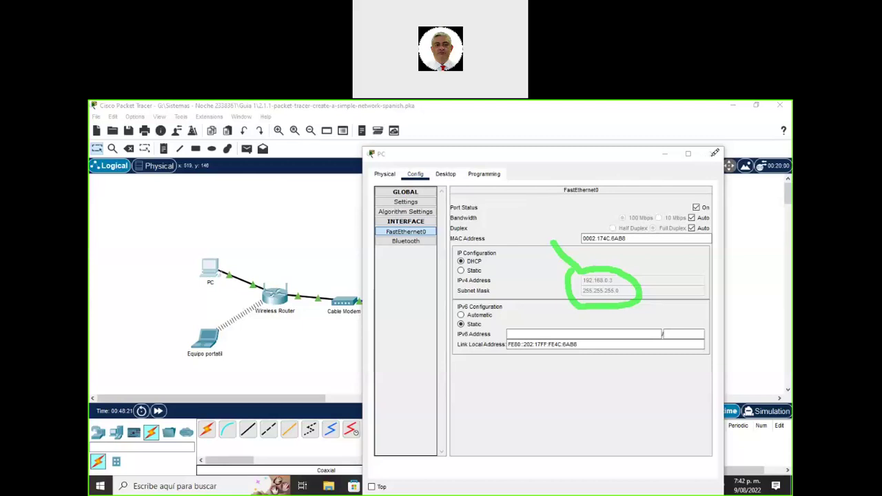
key(Escape)
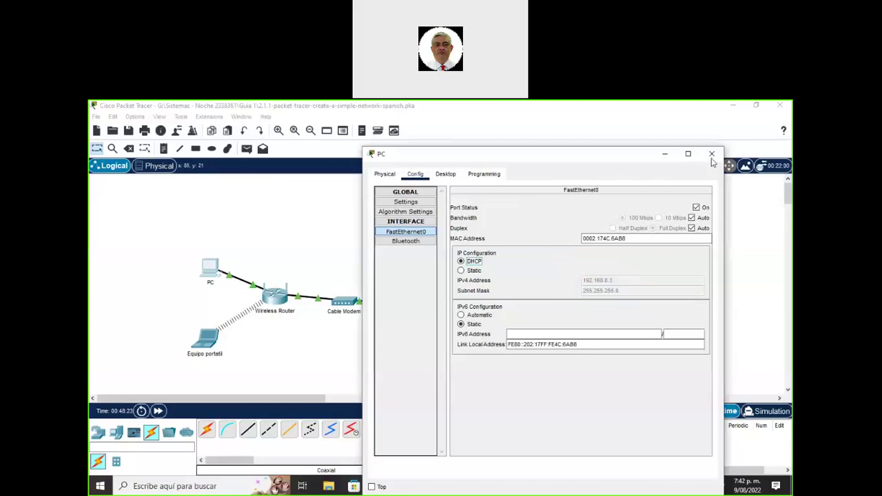
click(665, 156)
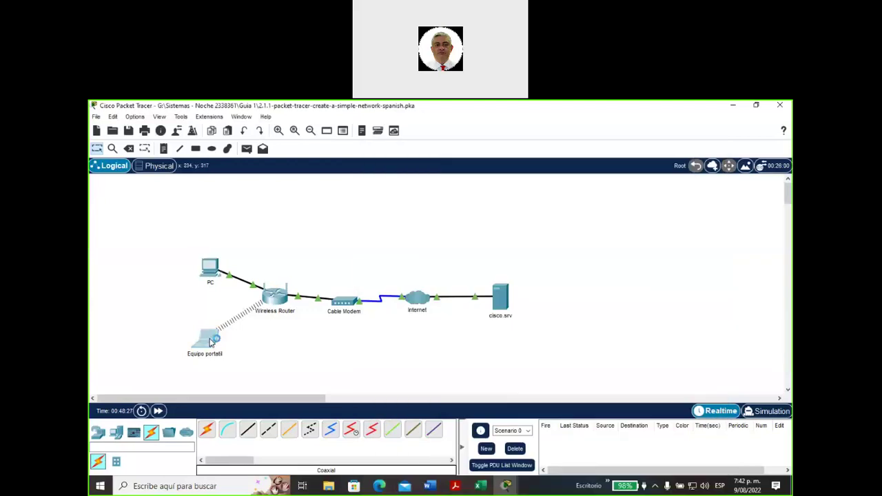
Review the laptop's Wireless0 DHCP setting and assigned addresses in its IP Configuration application, then minimize the laptop's window.
click(209, 345)
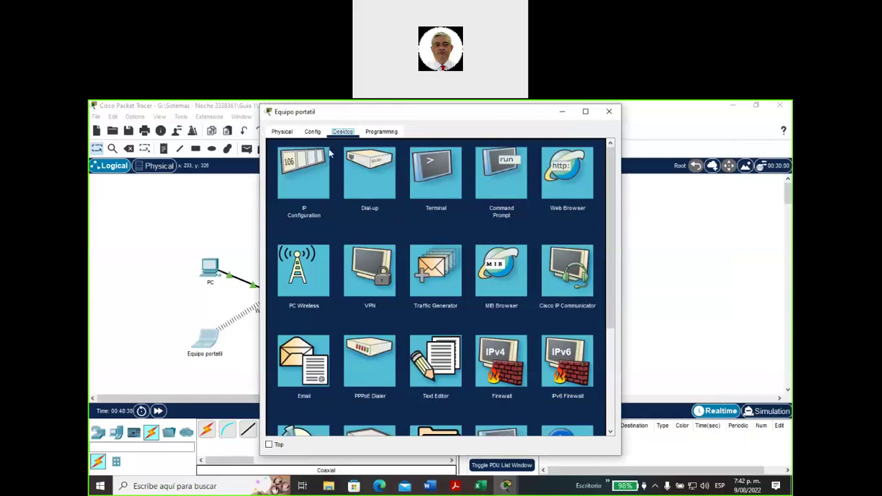
click(311, 167)
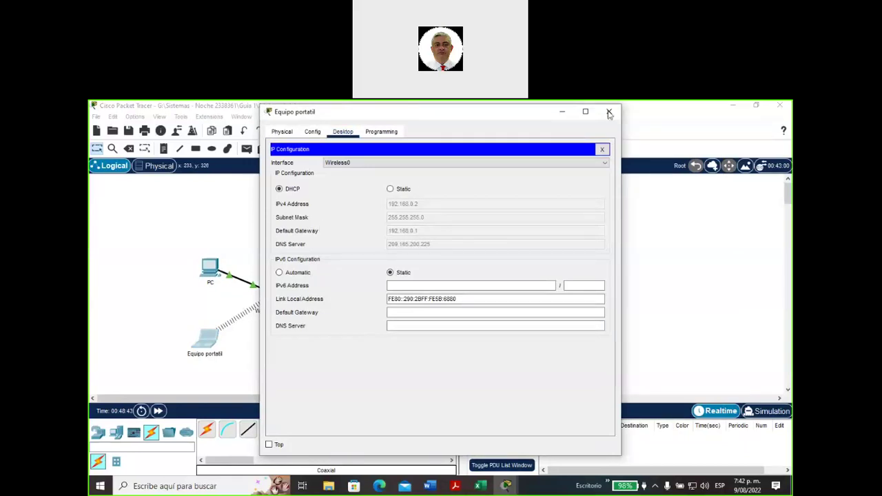
mouse_move(321, 184)
mouse_down()
mouse_move(261, 184)
mouse_move(318, 201)
mouse_up()
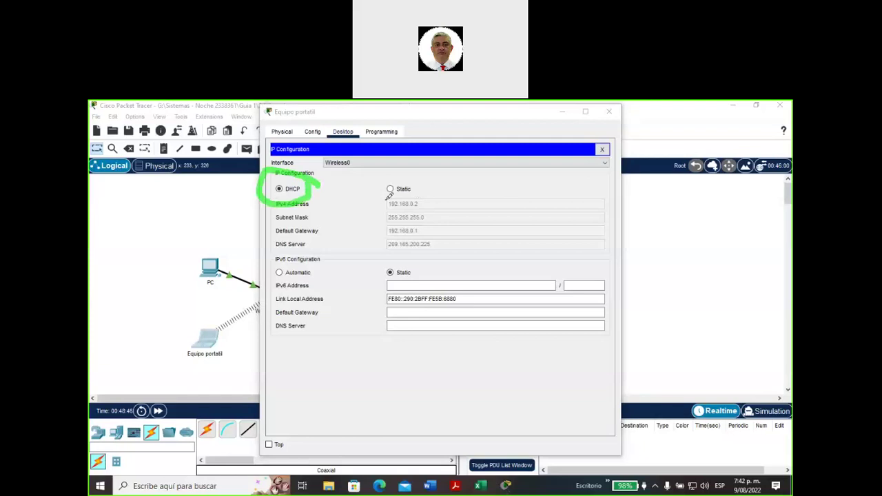
mouse_move(444, 197)
mouse_down()
mouse_move(380, 205)
mouse_move(384, 256)
mouse_move(454, 249)
mouse_move(446, 200)
mouse_up()
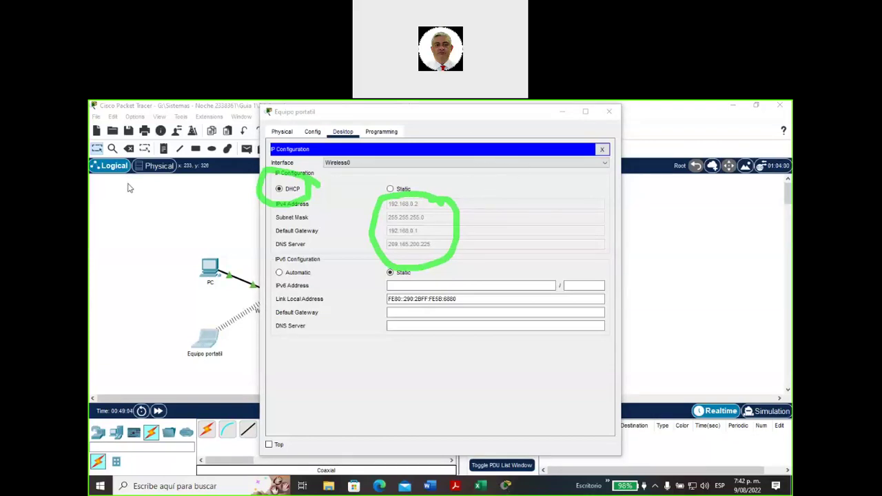
key(Escape)
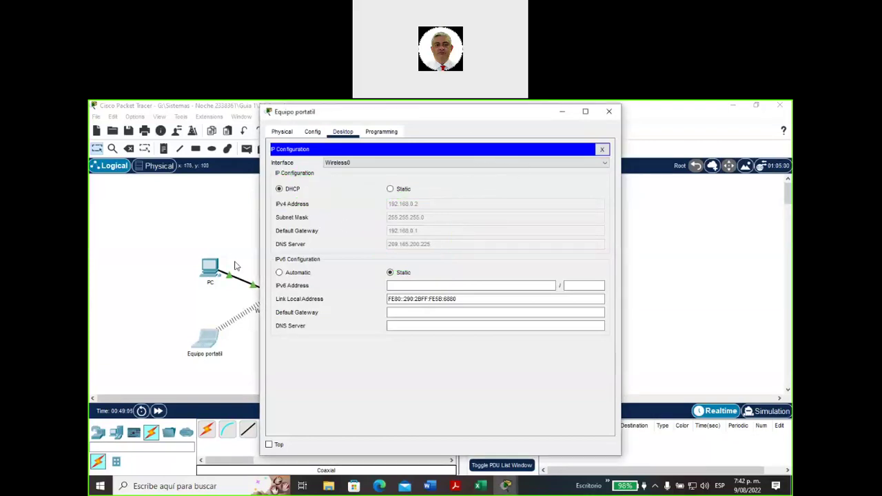
click(562, 113)
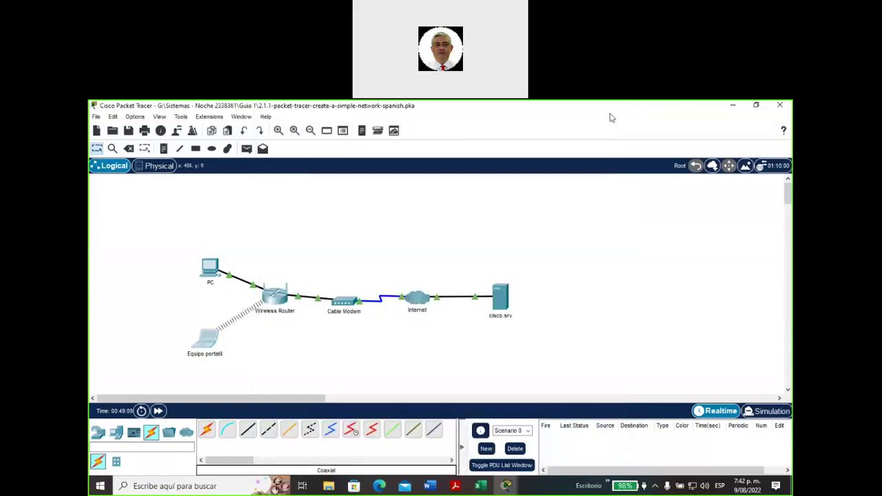
Examine in the topology how the Wireless Router provides DHCP to the PC and laptop, and the PC's path to the cisco.srv server.
mouse_move(338, 209)
mouse_down()
mouse_move(285, 279)
mouse_move(307, 269)
mouse_up()
mouse_move(360, 186)
mouse_down()
mouse_move(356, 220)
mouse_move(384, 200)
mouse_move(356, 220)
mouse_up()
mouse_move(397, 185)
mouse_down()
mouse_move(395, 210)
mouse_move(417, 197)
mouse_move(417, 210)
mouse_move(427, 197)
mouse_move(455, 220)
mouse_up()
mouse_move(456, 186)
mouse_down()
mouse_move(469, 185)
mouse_move(466, 198)
mouse_up()
click(276, 242)
drag(276, 242, 210, 249)
drag(238, 233, 212, 249)
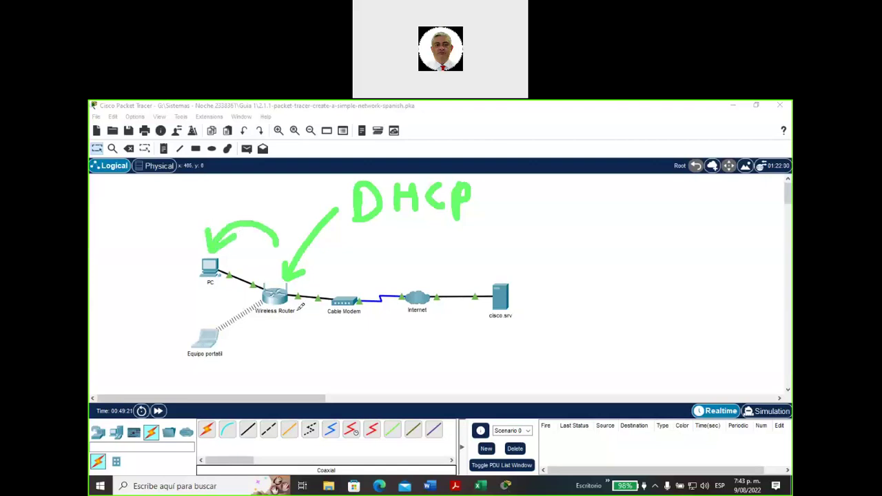
mouse_move(295, 319)
mouse_down()
mouse_move(288, 356)
mouse_move(237, 361)
mouse_move(239, 354)
mouse_move(259, 373)
mouse_up()
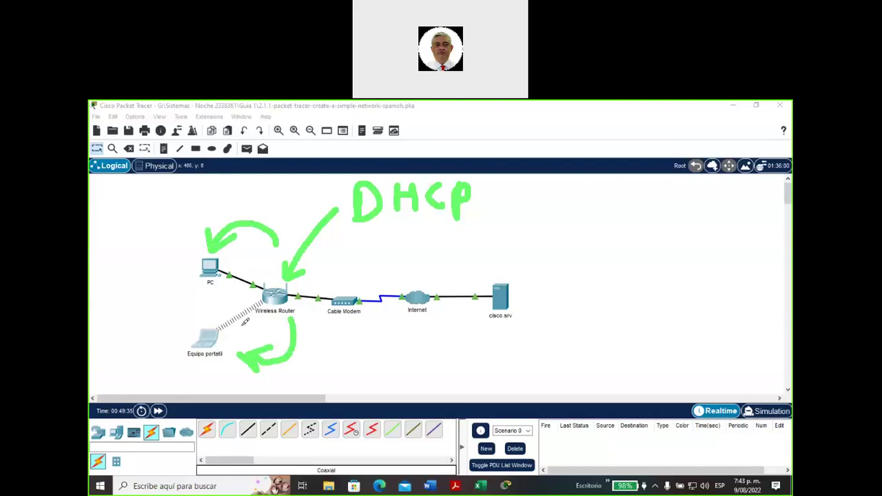
mouse_move(174, 252)
mouse_down()
mouse_move(180, 284)
mouse_move(206, 300)
mouse_move(229, 295)
mouse_move(247, 255)
mouse_move(217, 241)
mouse_move(178, 262)
mouse_up()
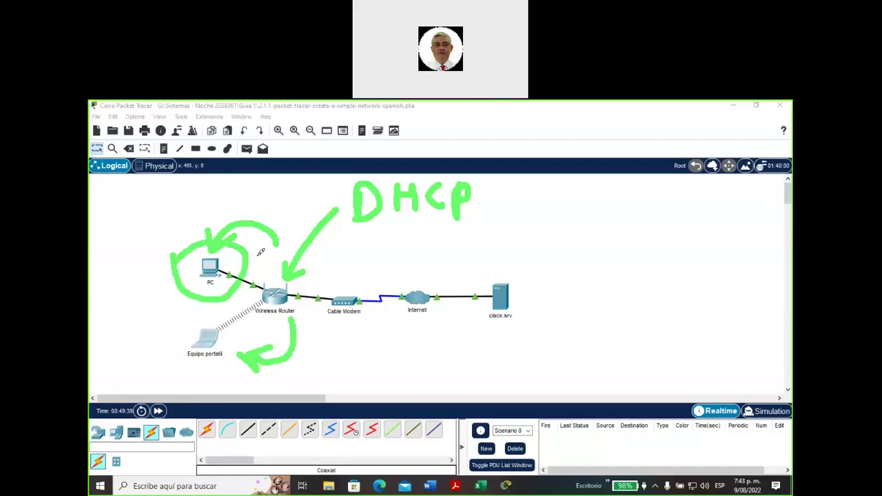
mouse_move(257, 257)
mouse_down()
mouse_move(418, 253)
mouse_move(474, 272)
mouse_move(475, 256)
mouse_move(466, 278)
mouse_up()
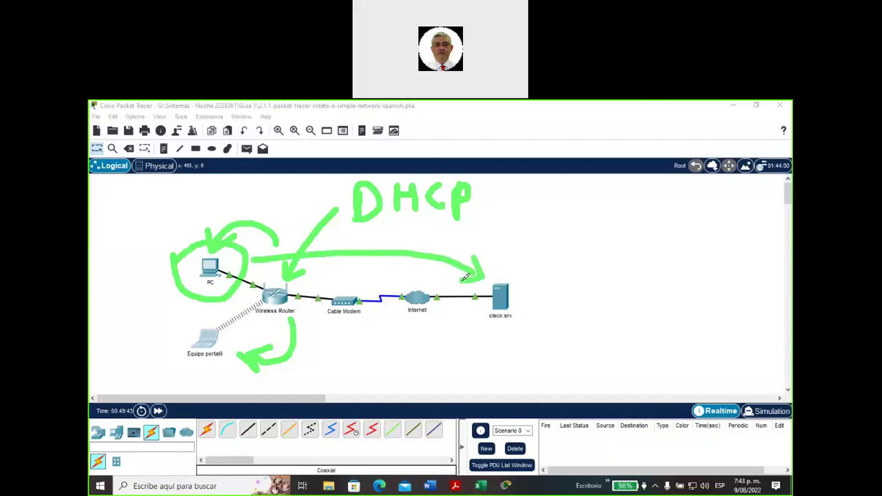
mouse_move(526, 292)
mouse_down()
mouse_move(498, 274)
mouse_move(480, 294)
mouse_move(499, 339)
mouse_move(513, 335)
mouse_move(528, 288)
mouse_up()
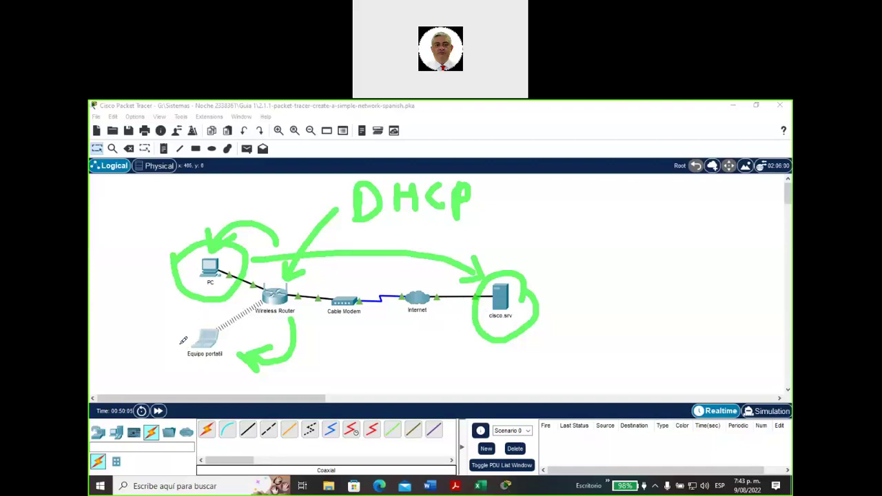
mouse_move(183, 328)
mouse_down()
mouse_move(177, 349)
mouse_move(189, 368)
mouse_move(230, 355)
mouse_move(221, 328)
mouse_move(185, 331)
mouse_up()
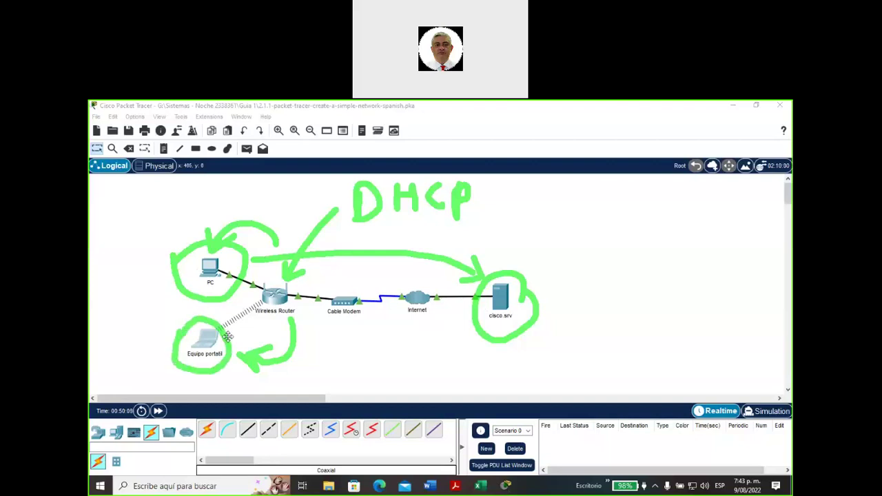
Trace in the topology the laptop's wireless link to the Wireless Router and the router's path to the Internet cloud.
drag(228, 337, 264, 311)
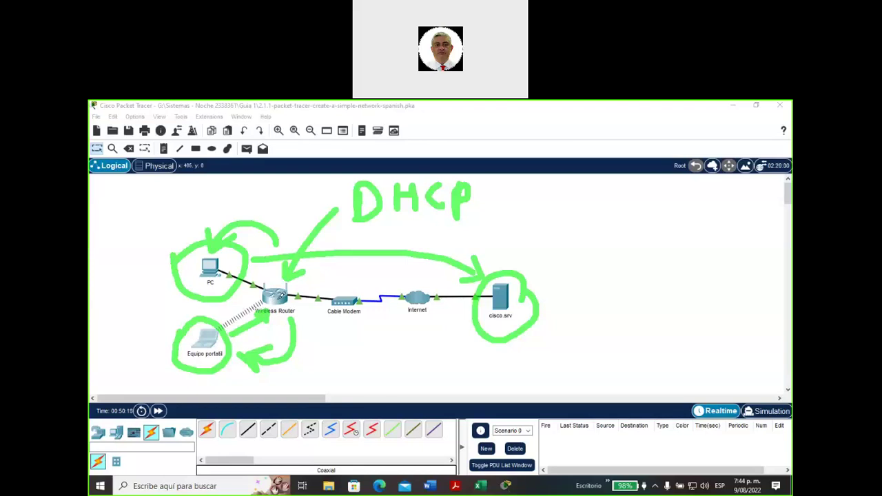
mouse_move(301, 292)
mouse_down()
mouse_move(406, 268)
mouse_move(418, 273)
mouse_move(399, 283)
mouse_move(422, 279)
mouse_up()
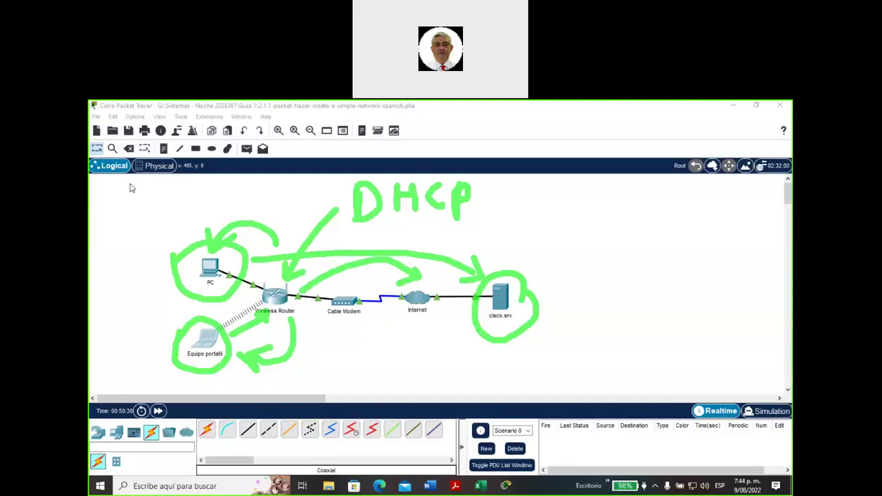
key(Escape)
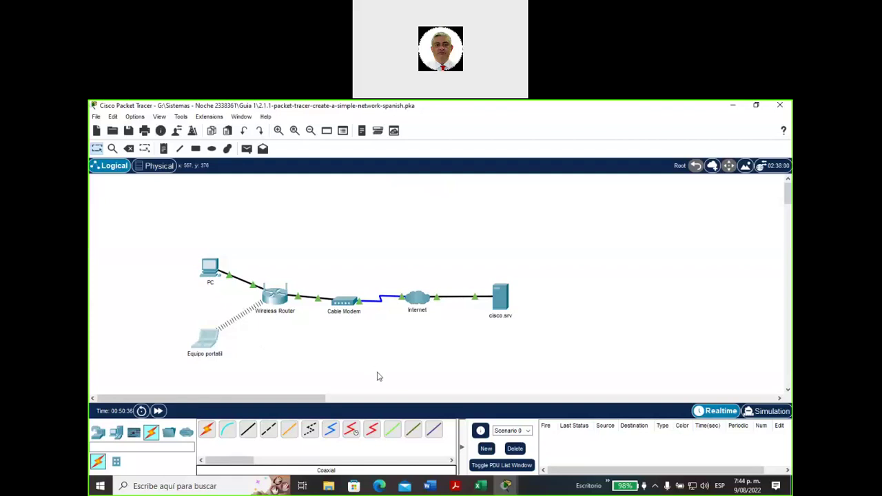
Read the activity instructions on opening the PC's Command Prompt and testing connectivity to cisco.srv with ping.
click(507, 486)
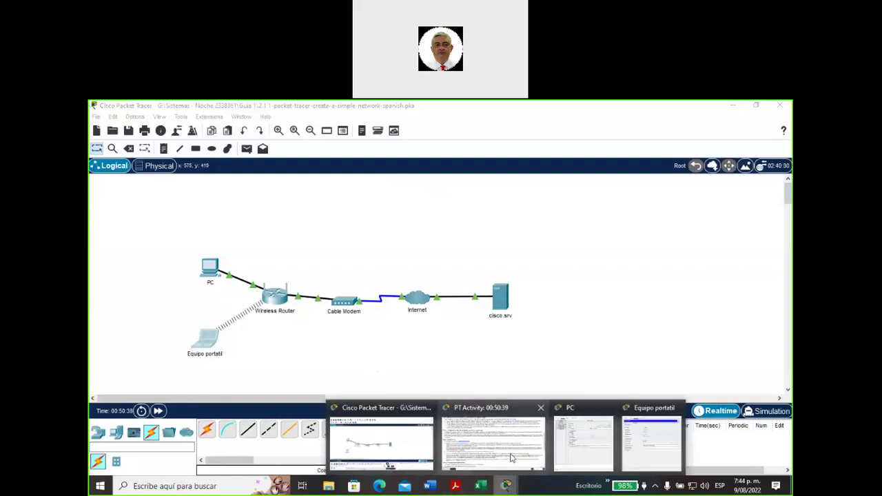
click(512, 458)
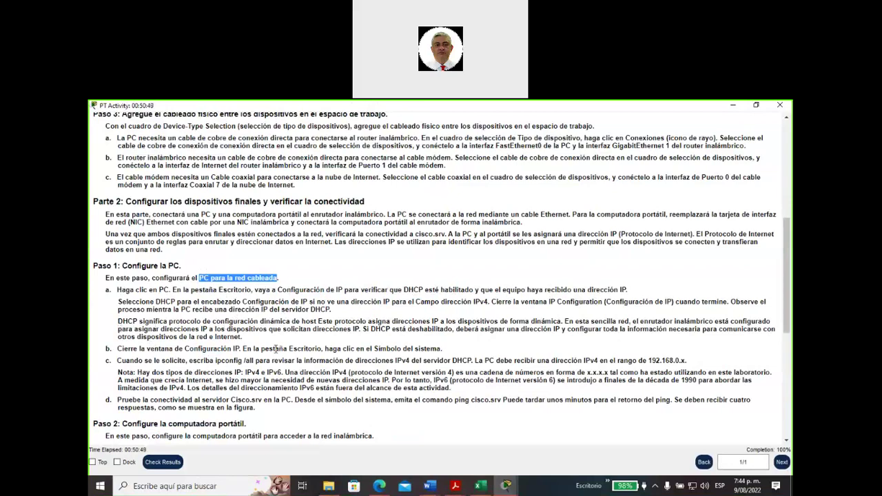
drag(121, 349, 415, 349)
scroll(257, 319, down, 2)
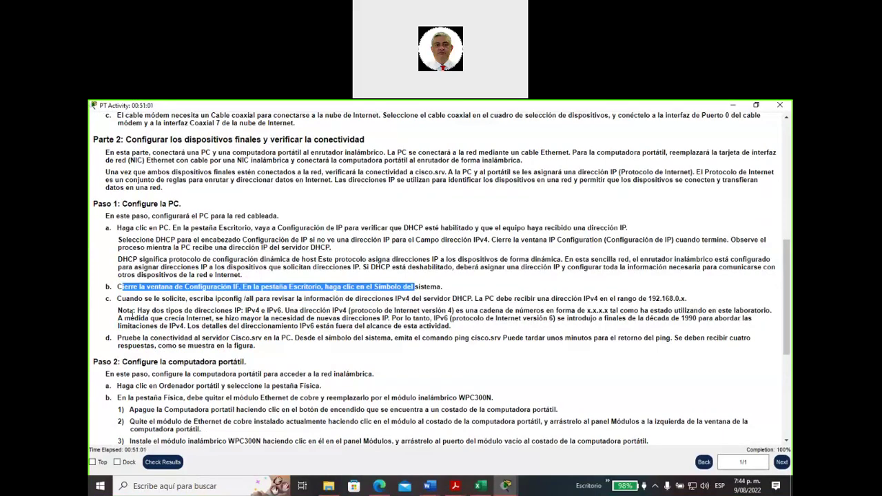
drag(117, 337, 221, 341)
drag(228, 338, 263, 337)
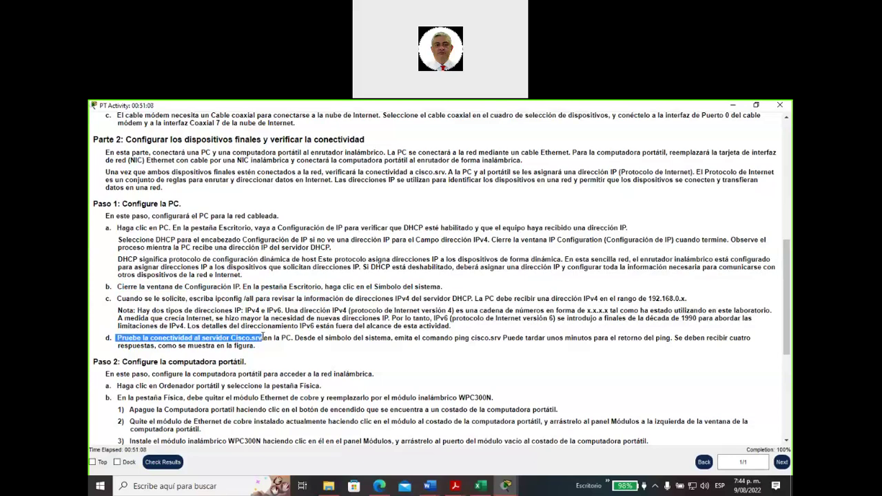
drag(262, 337, 469, 336)
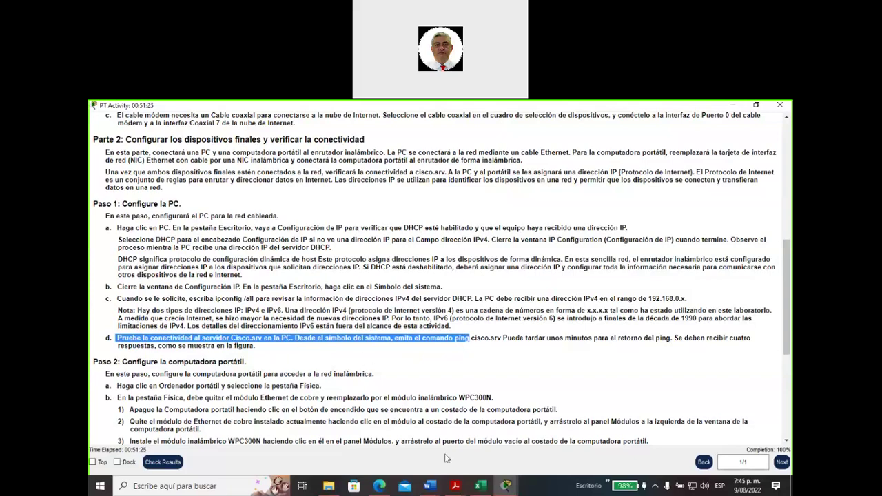
Return to the topology and identify the PC and the cisco.srv server as the endpoints of the connectivity test.
click(503, 486)
click(507, 438)
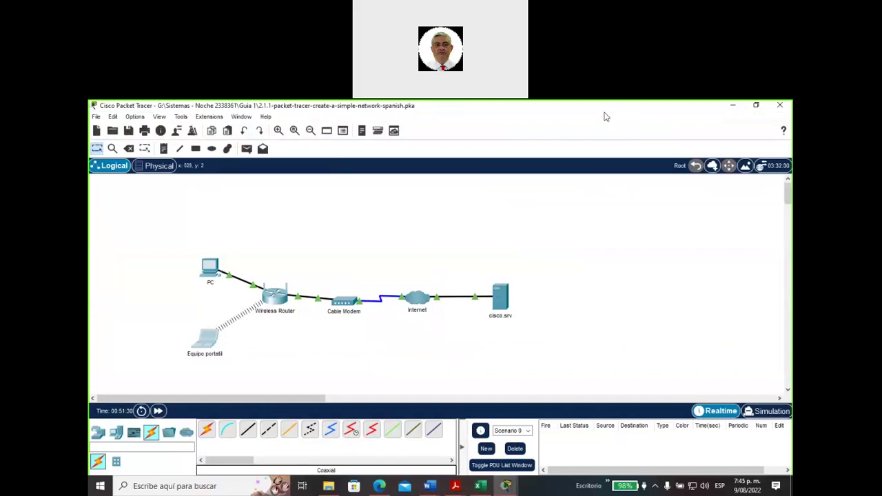
mouse_move(204, 193)
mouse_down()
mouse_move(203, 239)
mouse_move(189, 226)
mouse_move(202, 233)
mouse_move(219, 221)
mouse_up()
mouse_move(498, 187)
mouse_down()
mouse_move(497, 256)
mouse_move(493, 245)
mouse_move(515, 236)
mouse_up()
drag(484, 328, 531, 323)
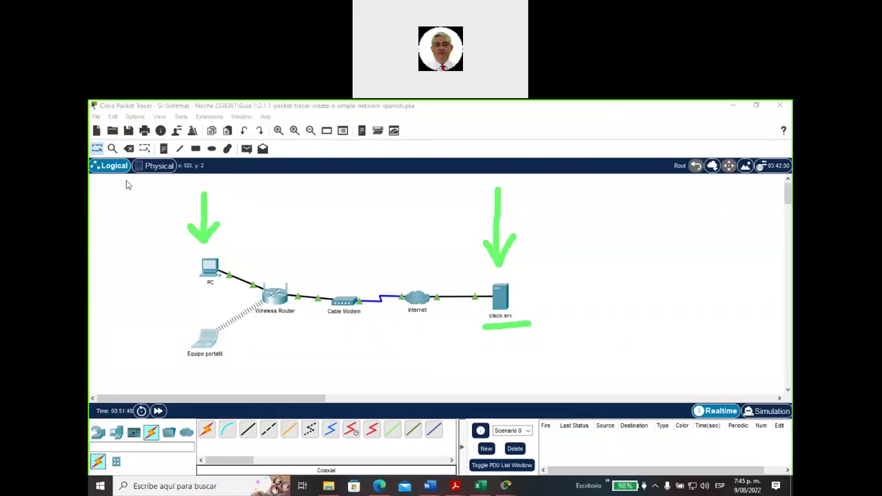
key(Escape)
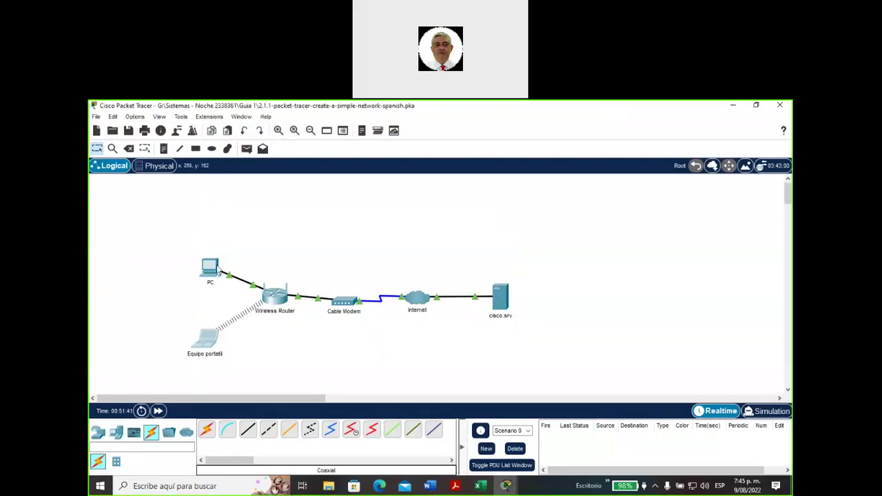
Open the PC's desktop applications, close IP Configuration and open the Command Prompt.
click(211, 269)
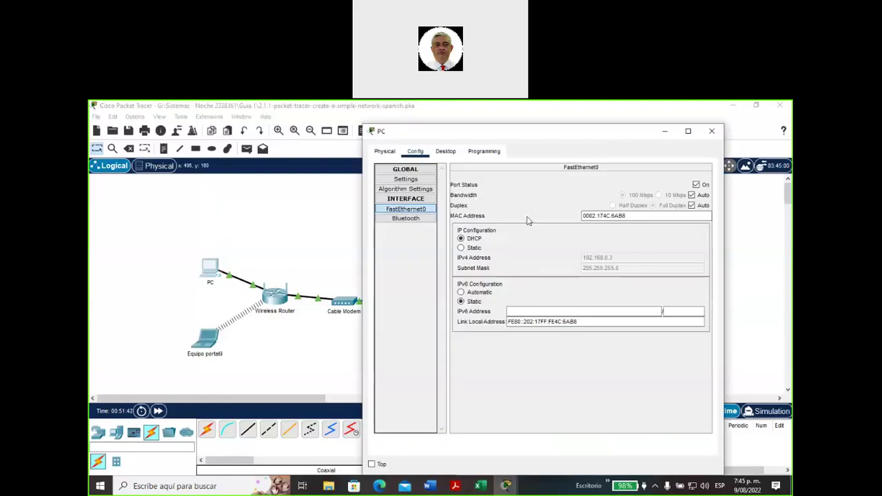
click(447, 153)
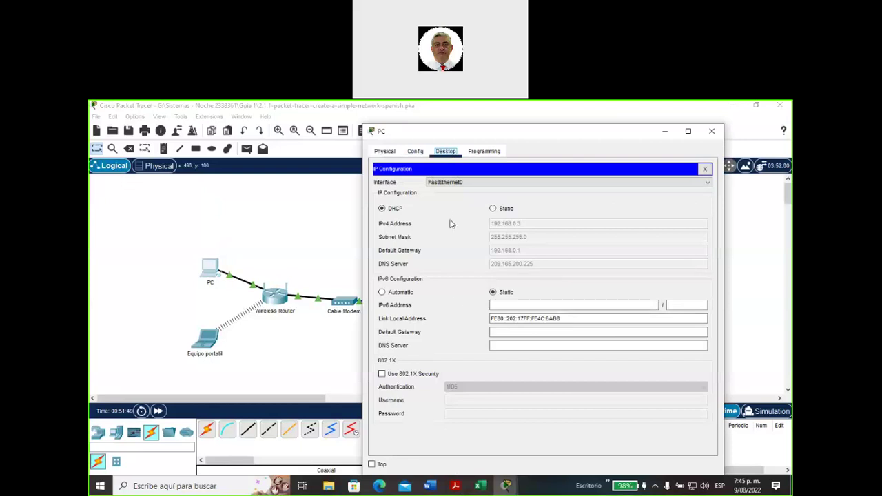
click(705, 170)
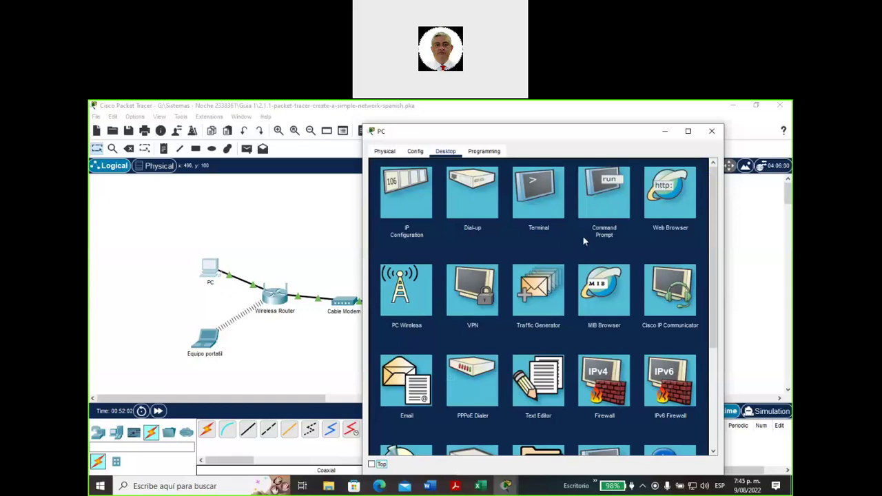
click(415, 200)
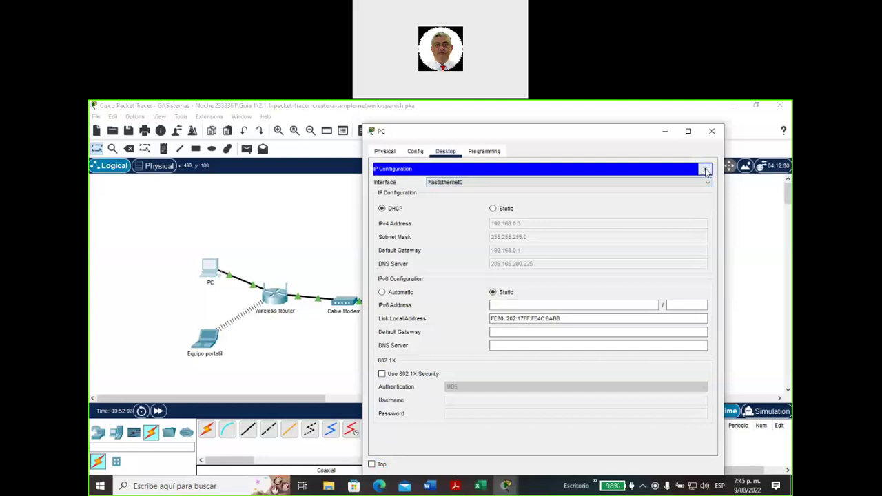
click(705, 170)
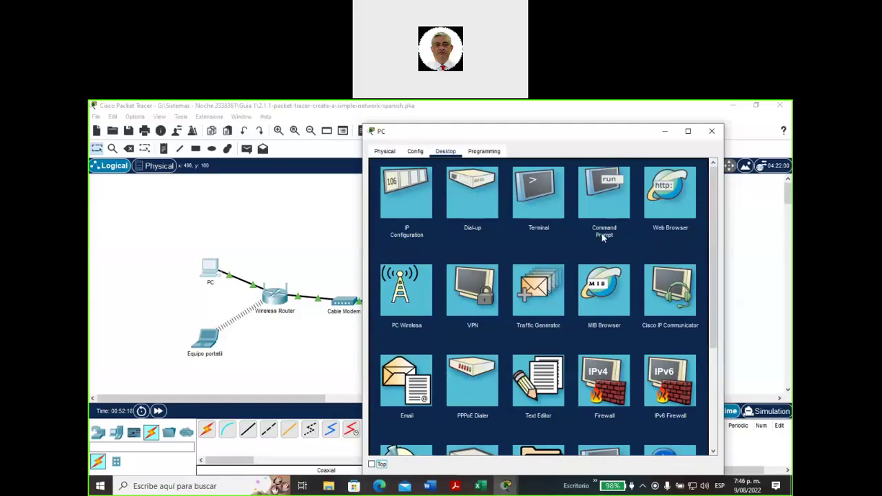
click(602, 202)
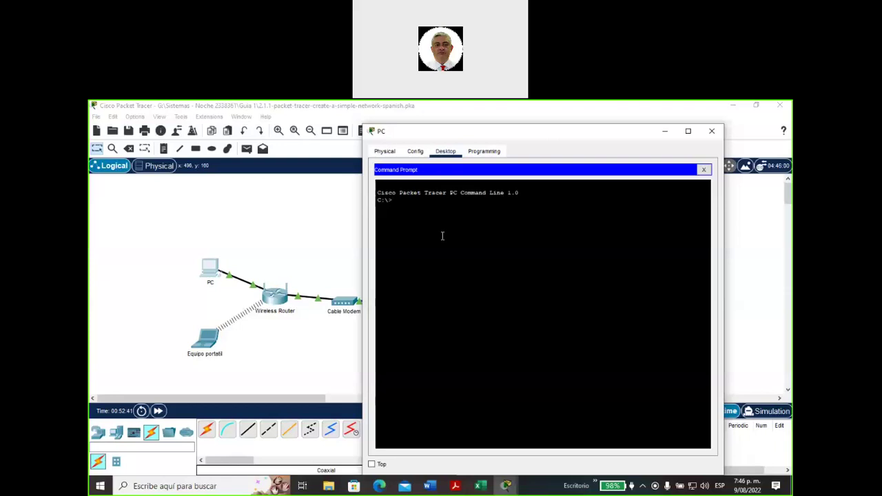
text(ping)
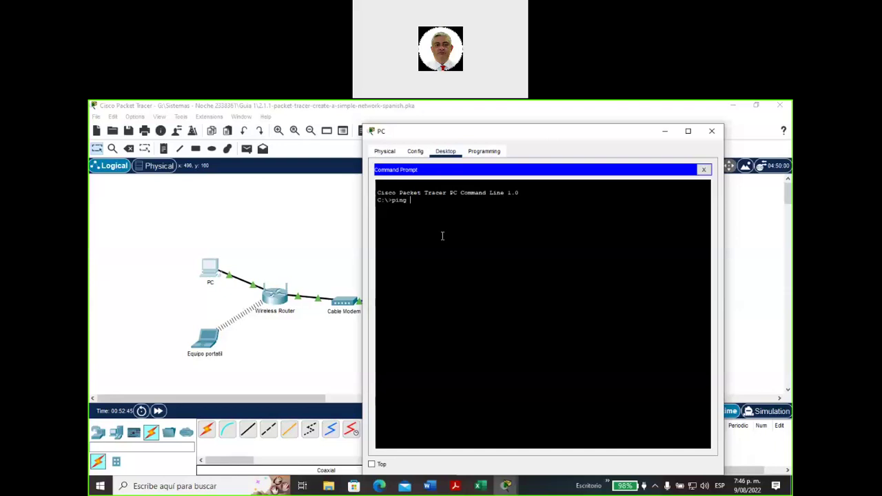
key(BackSpace)
key(BackSpace)
key(BackSpace)
key(BackSpace)
key(BackSpace)
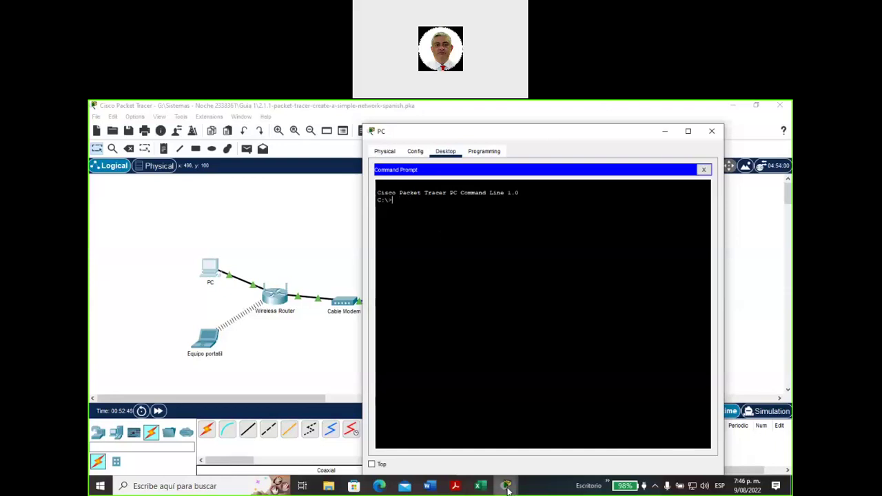
Check in the activity instructions which command reviews the PC's IPv4 information from the DHCP server.
mouse_move(508, 487)
click(502, 452)
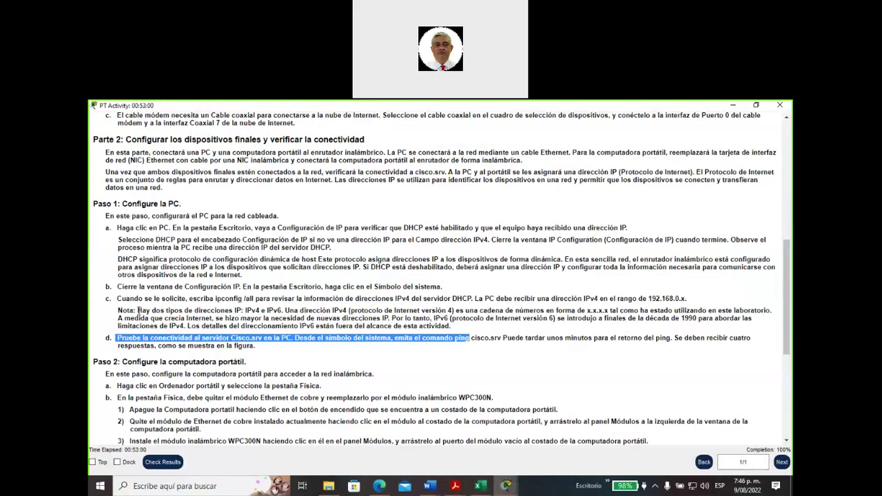
click(216, 298)
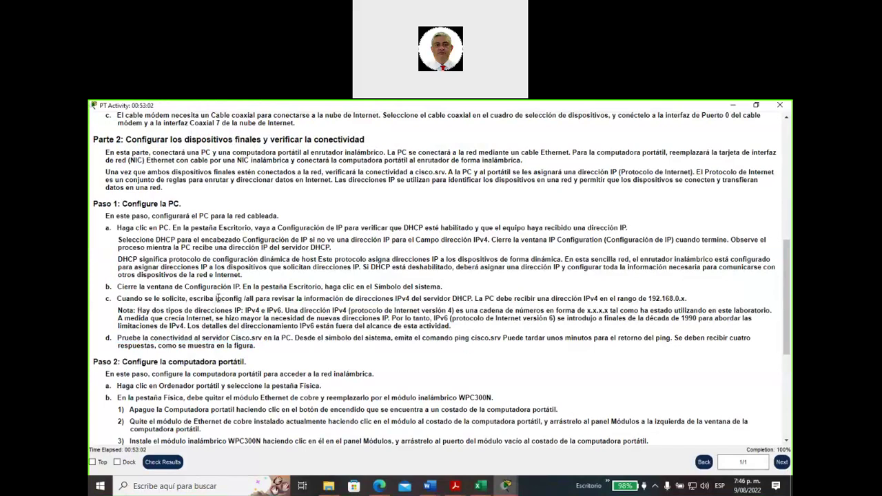
key(ctrl+Left)
shift+click(254, 298)
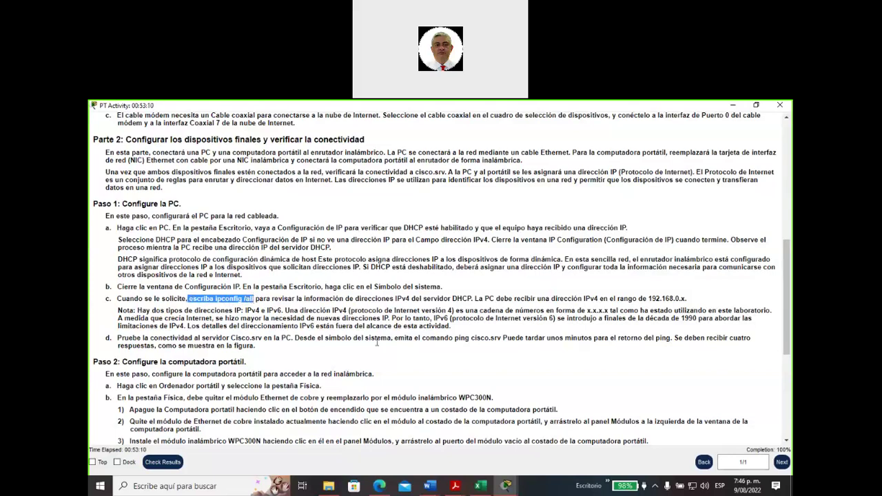
Run ipconfig /all in the PC's Command Prompt and show the full output.
mouse_move(506, 487)
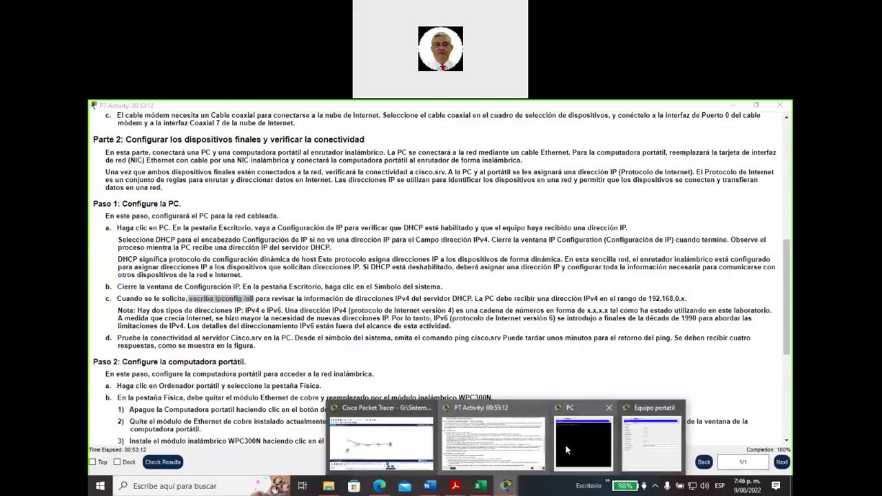
click(689, 441)
text(ipconfig)
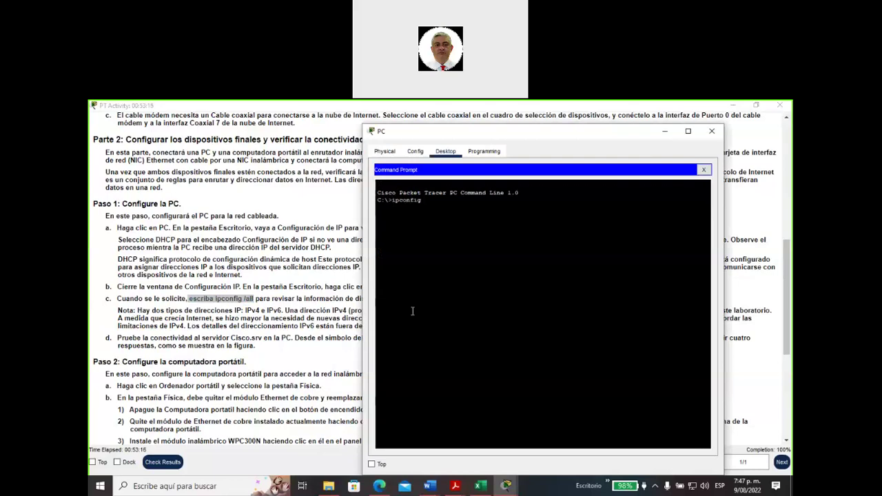
text( /all)
key(Return)
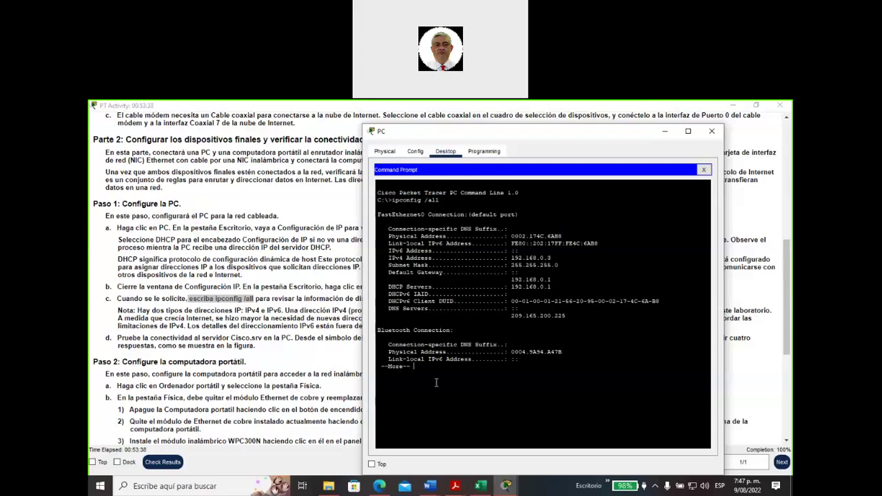
key(space)
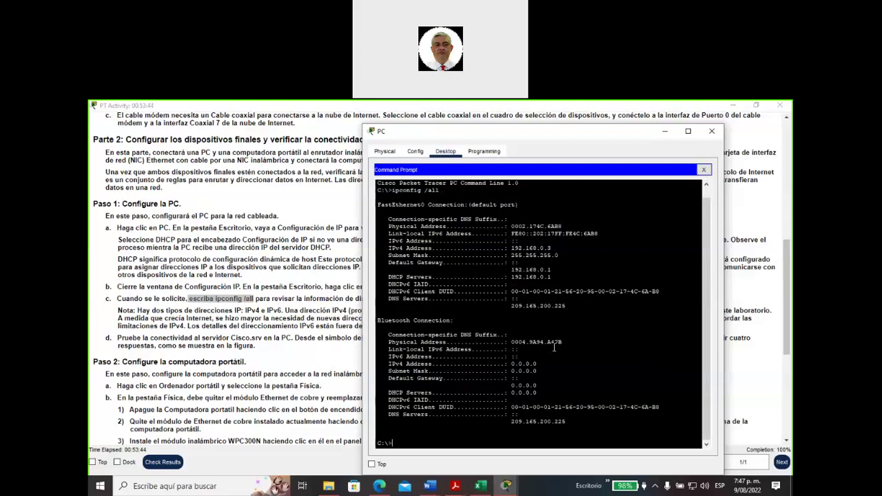
Examine the FastEthernet0 and Bluetooth connection sections of the PC's ipconfig /all output.
click(379, 205)
drag(450, 210, 526, 212)
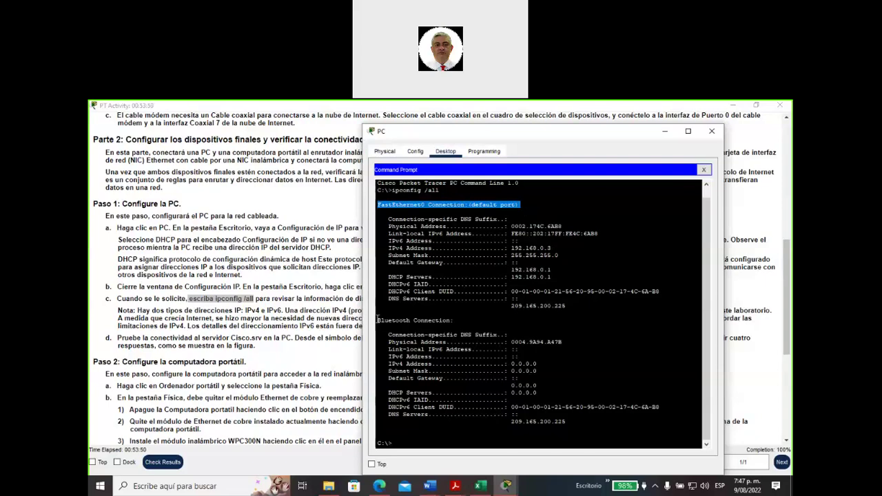
drag(377, 320, 466, 324)
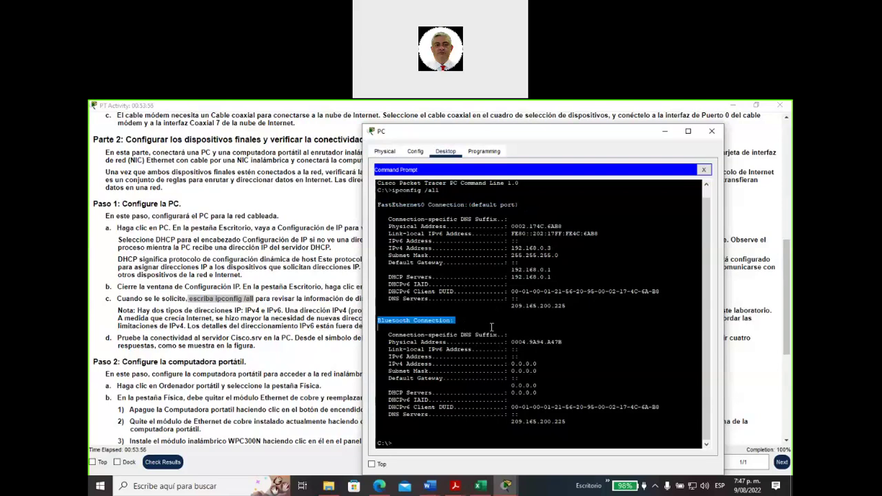
drag(377, 205, 426, 205)
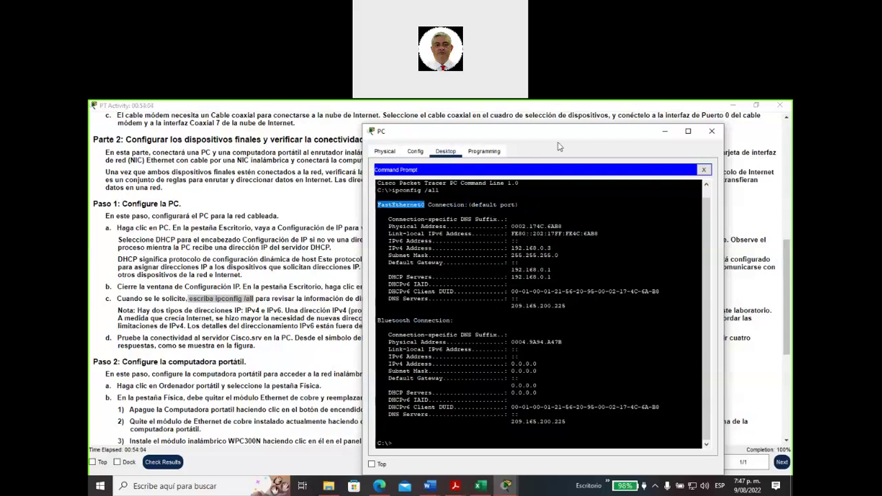
drag(555, 136, 504, 140)
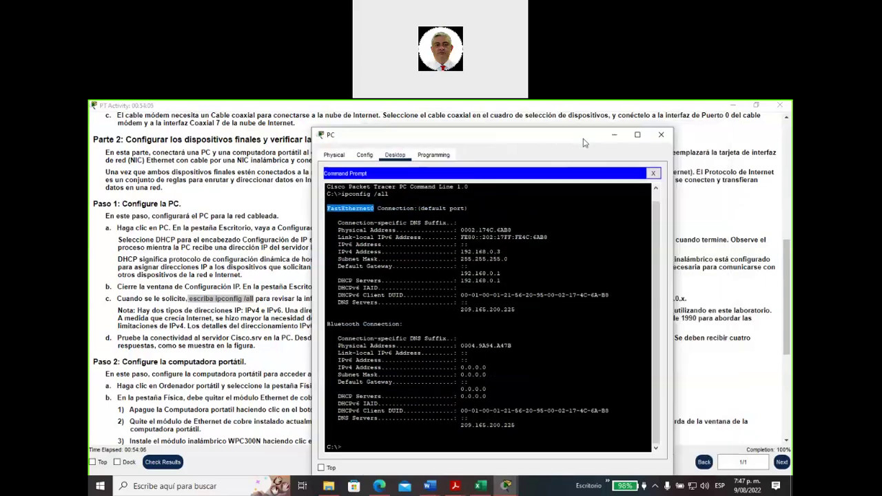
click(777, 129)
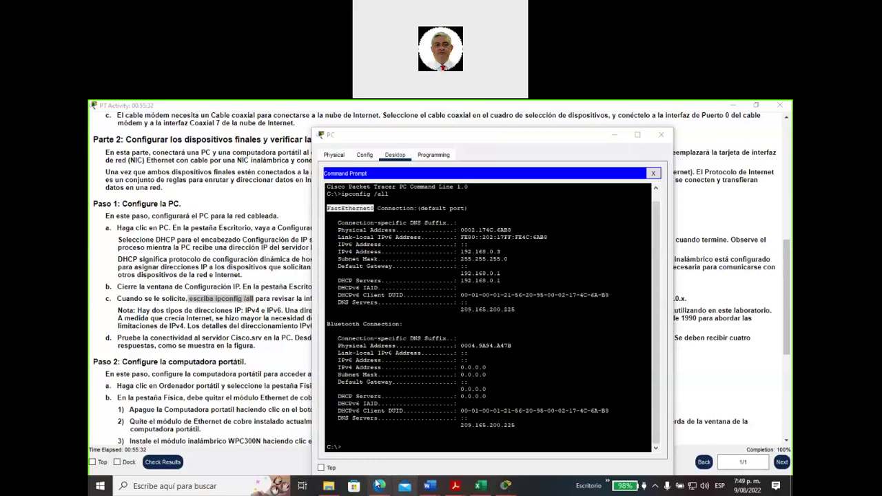
Switch to the browser to view the Alumni Networking Essentials Español course page, and return to the Packet Tracer topology.
mouse_move(380, 487)
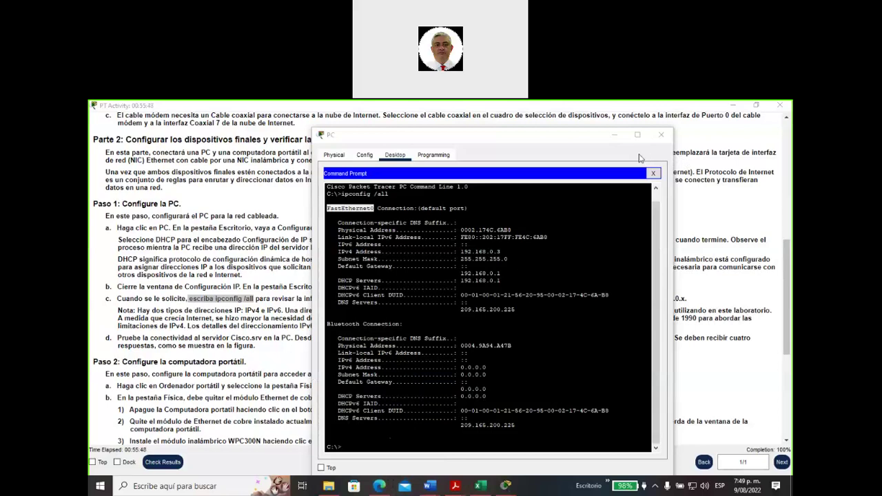
click(380, 489)
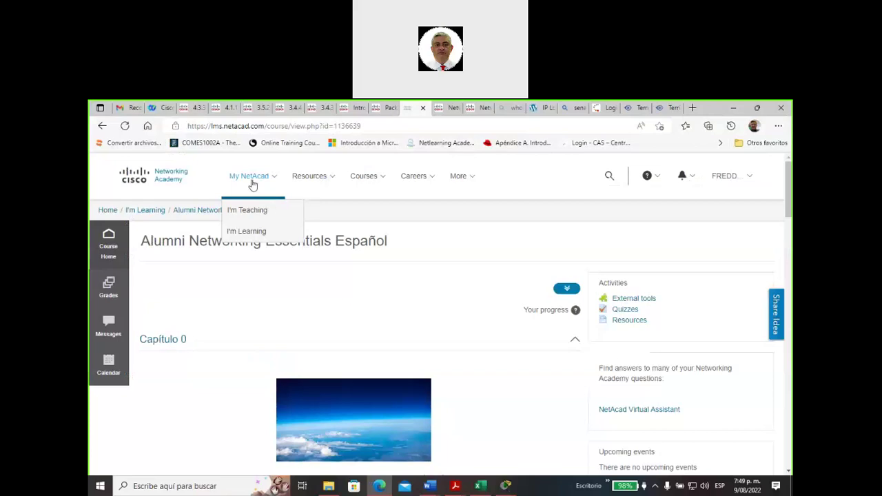
mouse_move(302, 183)
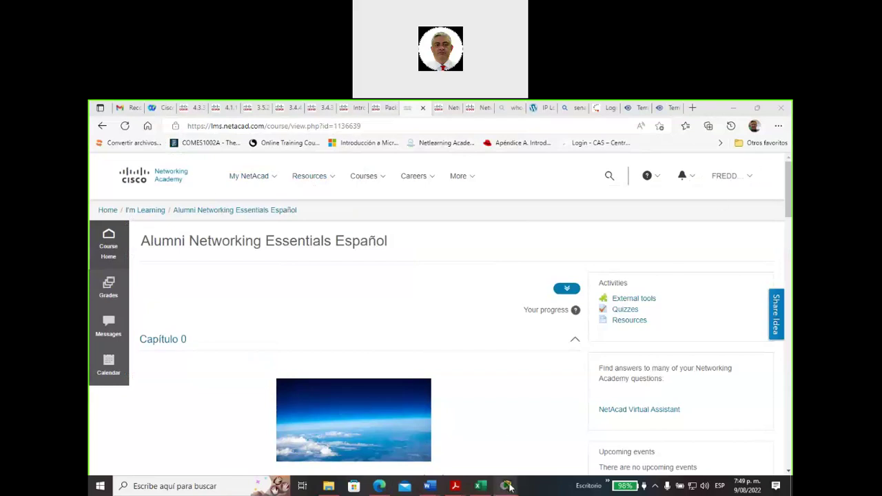
mouse_move(506, 486)
click(416, 446)
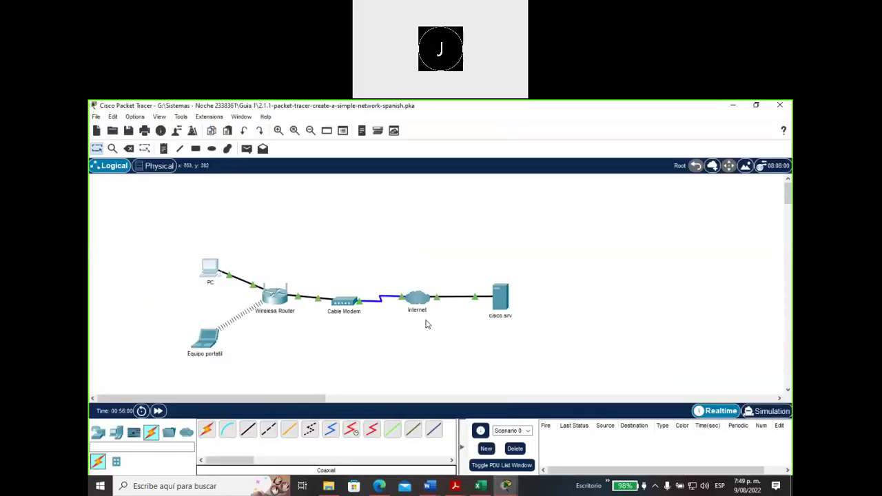
Bring back the PC's Command Prompt window and highlight the FastEthernet0 IPv4 Address line in the ipconfig /all output.
click(508, 486)
click(566, 447)
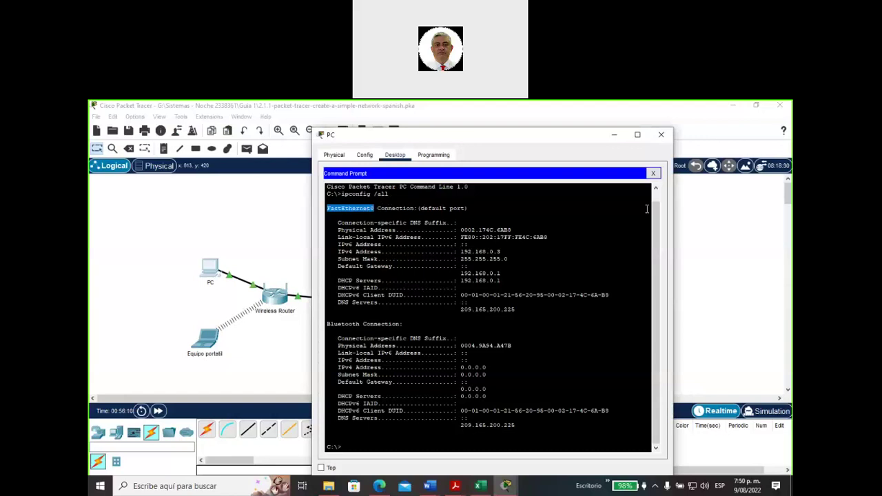
drag(337, 251, 504, 253)
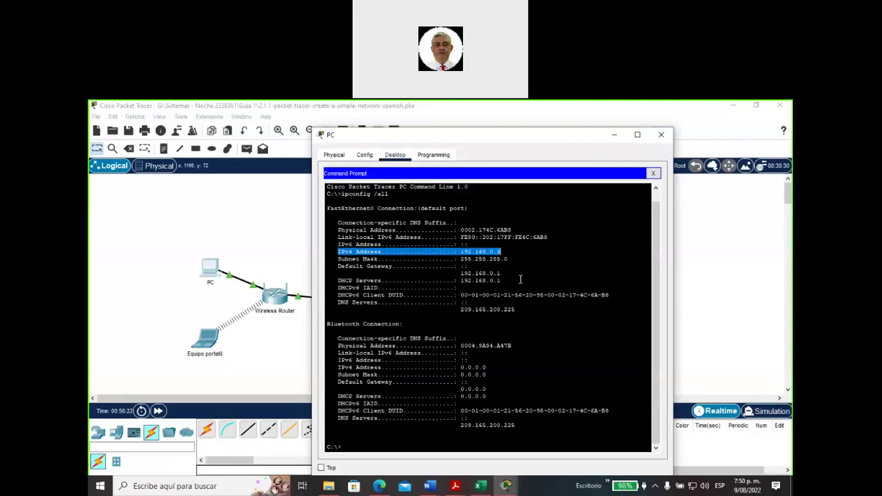
click(351, 445)
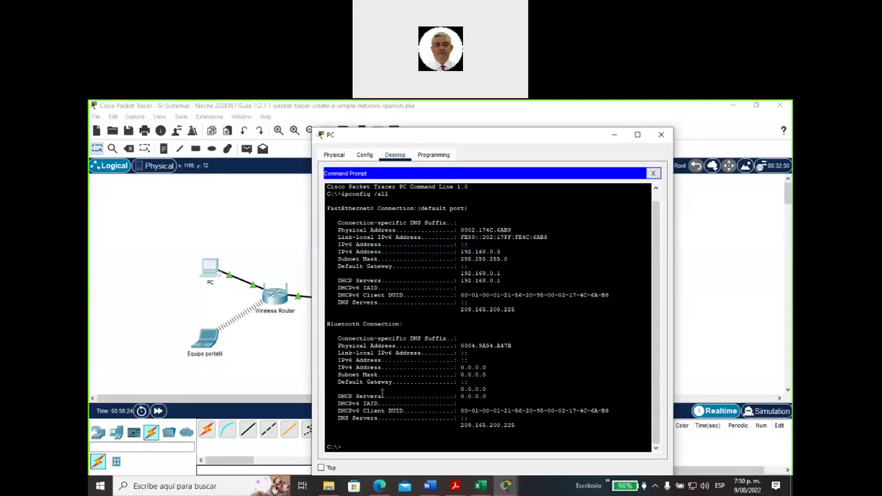
text(ping)
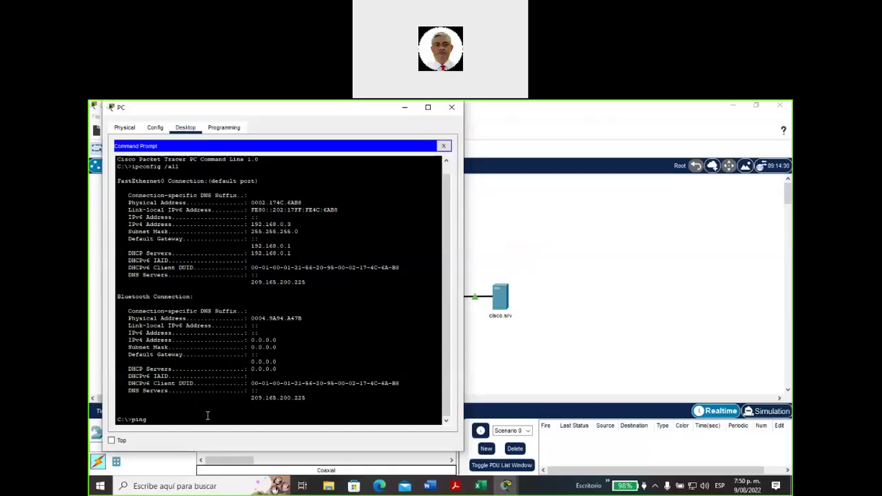
text(www.cisco.srv)
key(Return)
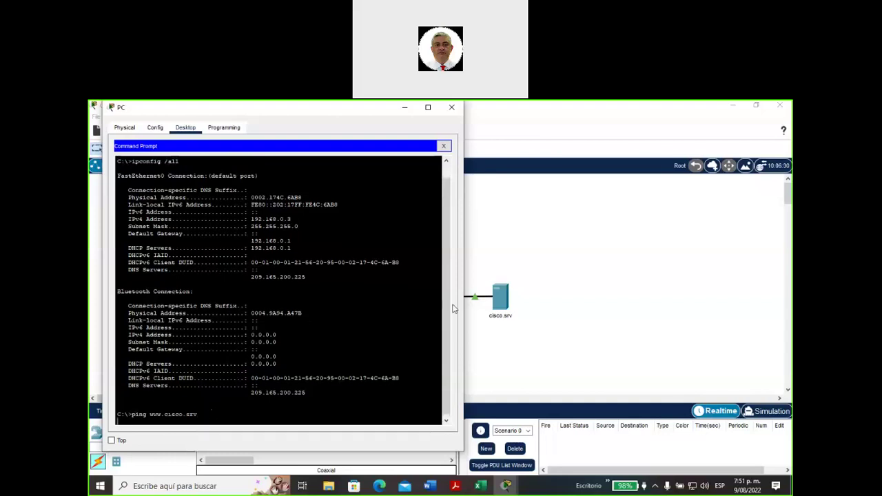
scroll(442, 317, down, 1)
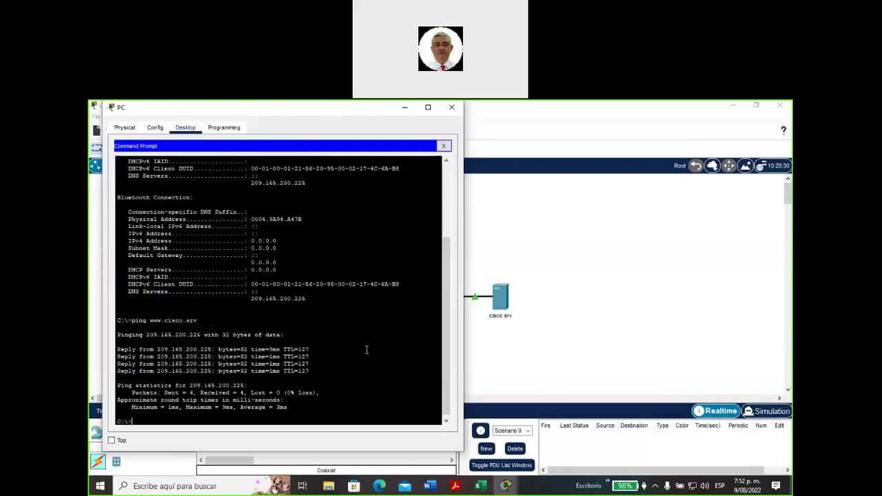
drag(117, 349, 155, 349)
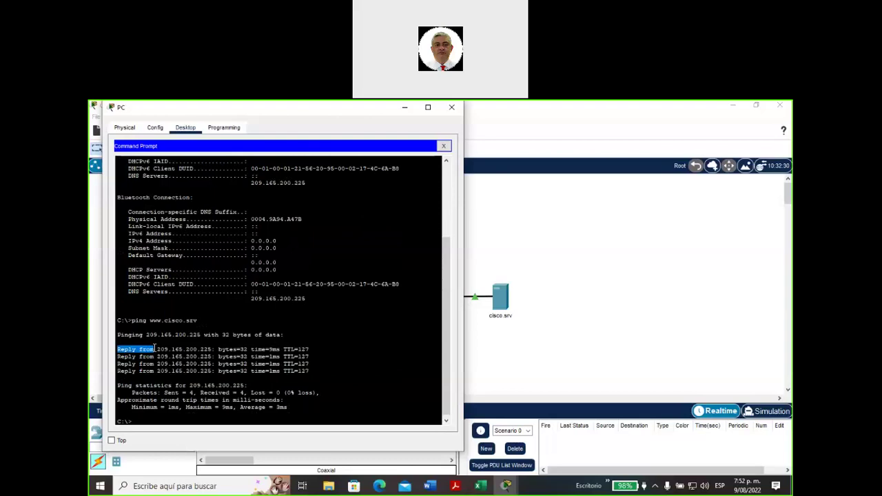
drag(157, 350, 213, 350)
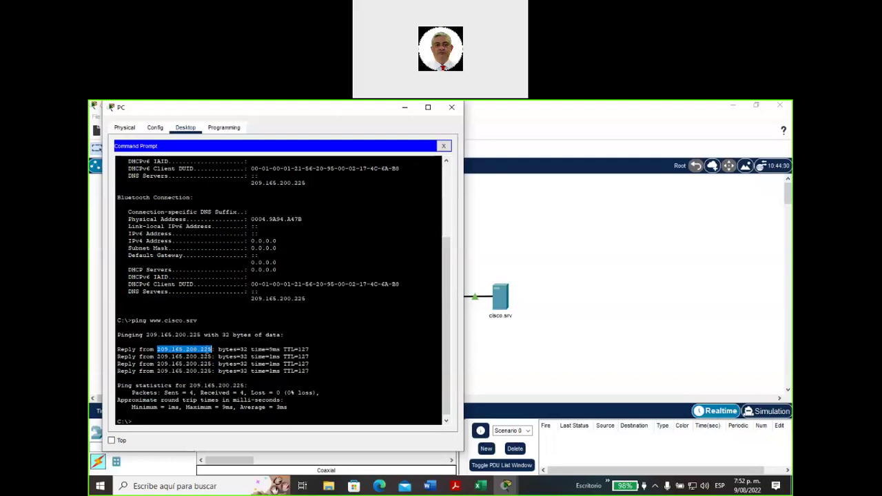
Open the IP Configuration of the cisco.srv server and arrange its window beside the PC's Command Prompt.
click(501, 298)
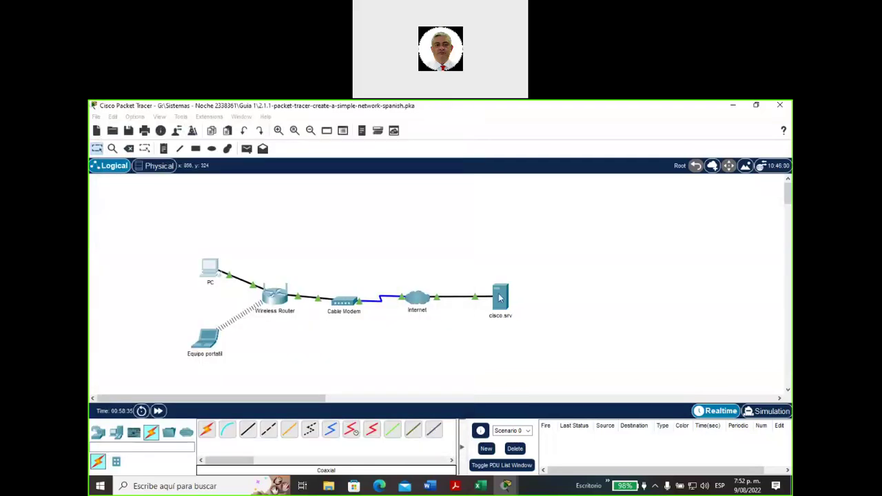
click(501, 302)
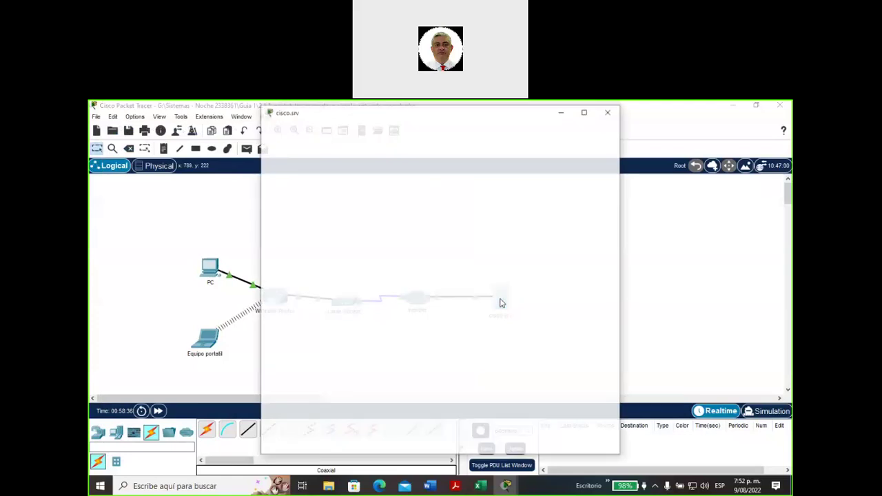
click(342, 131)
click(299, 191)
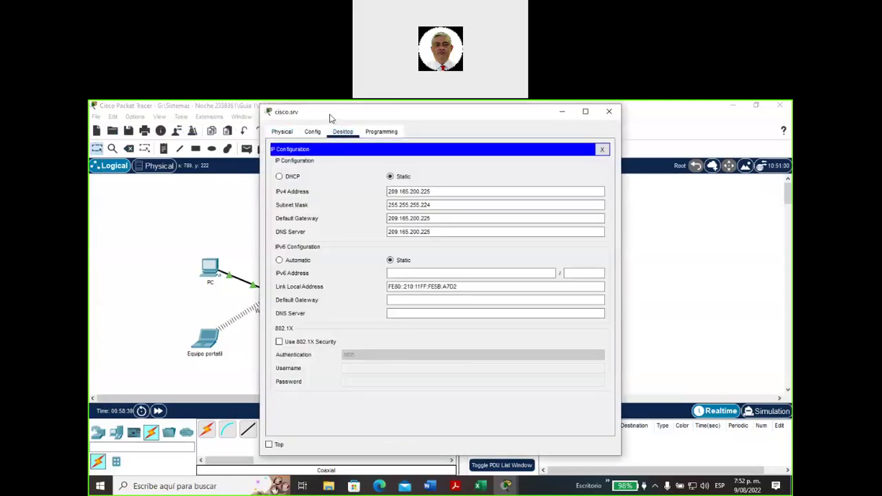
drag(330, 118, 539, 181)
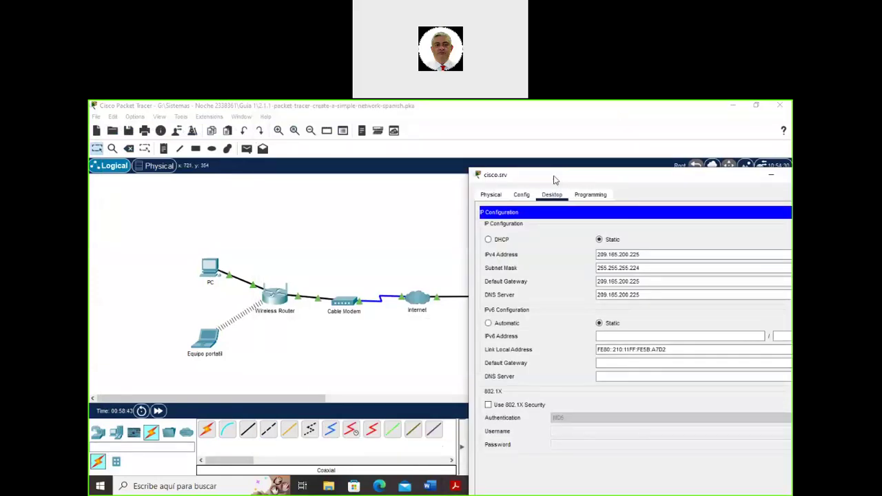
drag(555, 180, 551, 125)
mouse_move(507, 490)
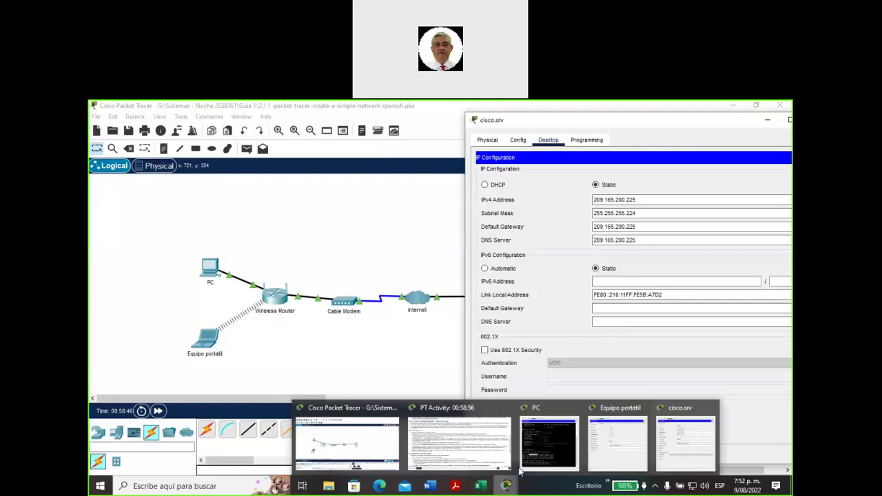
click(551, 433)
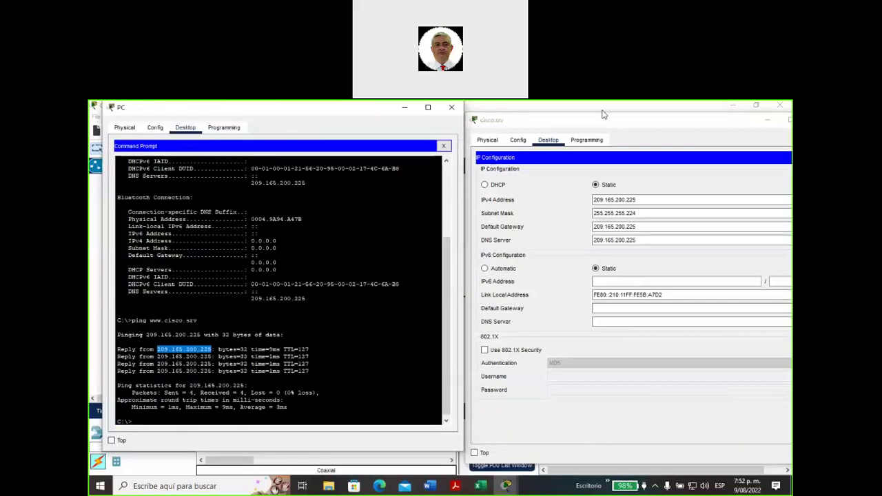
Mark the server's IPv4 address with an arrow to the reply address in the PC's ping output, and clear the annotations.
mouse_move(555, 182)
mouse_down()
mouse_move(639, 204)
mouse_move(649, 193)
mouse_move(596, 185)
mouse_up()
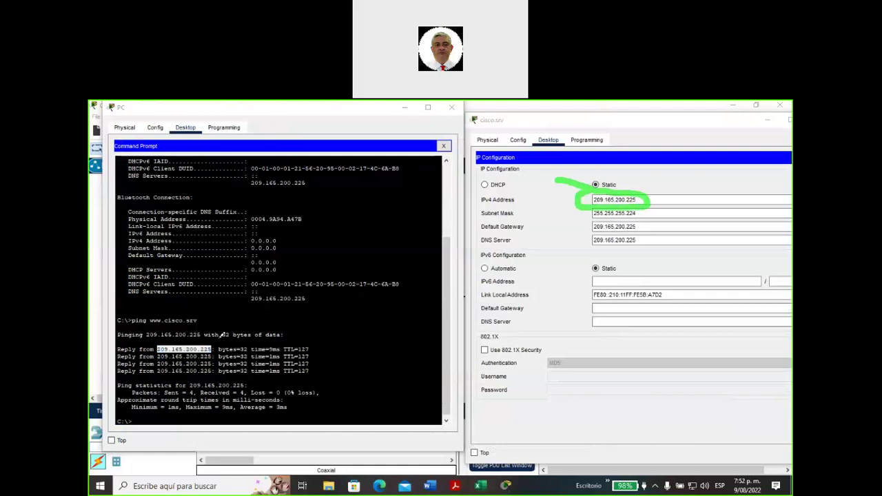
mouse_move(197, 344)
mouse_down()
mouse_move(446, 198)
mouse_move(559, 178)
mouse_up()
mouse_move(205, 320)
mouse_down()
mouse_move(196, 340)
mouse_move(247, 335)
mouse_up()
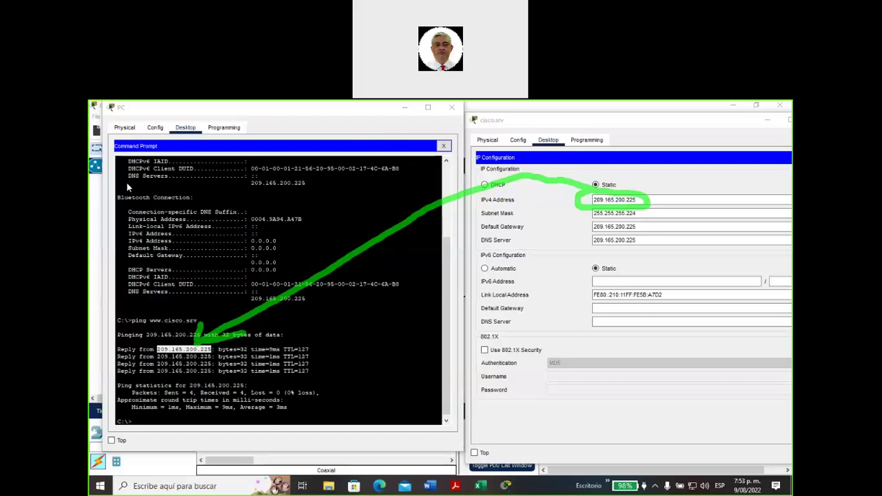
key(Escape)
click(308, 129)
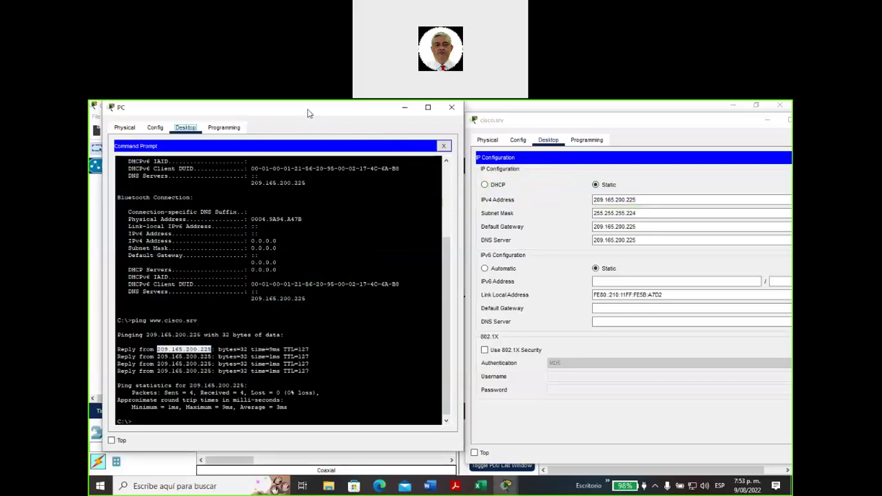
Ping 209.165.200.225 from the PC's Command Prompt.
drag(309, 114, 307, 118)
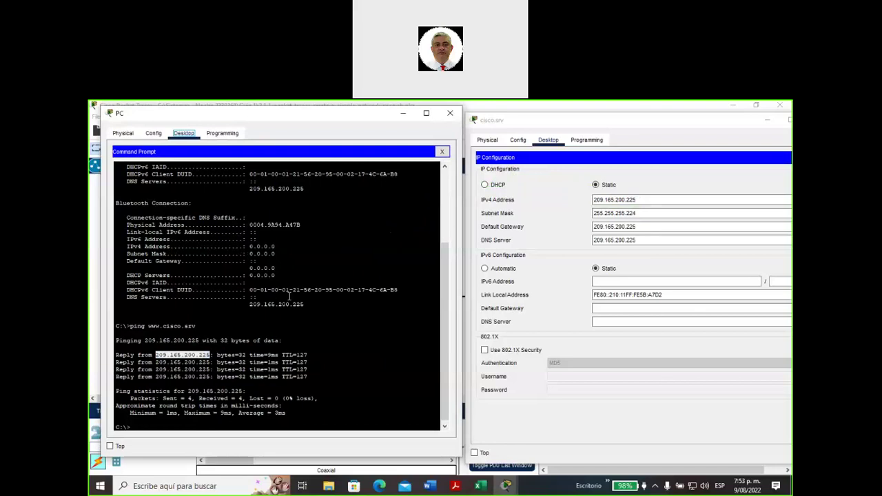
click(187, 419)
text(ping )
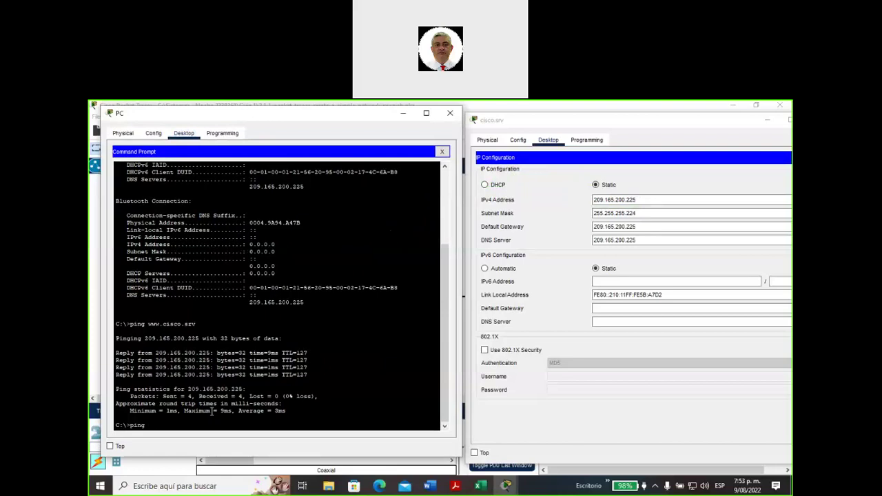
text(209.165.200.225)
key(Return)
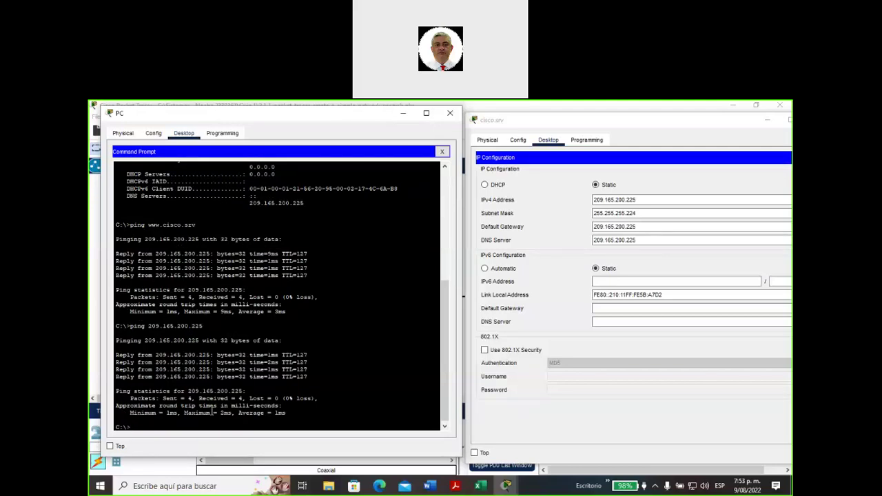
Examine the packet statistics and target address of the IP ping and the host name used in the earlier ping.
double_click(167, 398)
drag(189, 399, 278, 399)
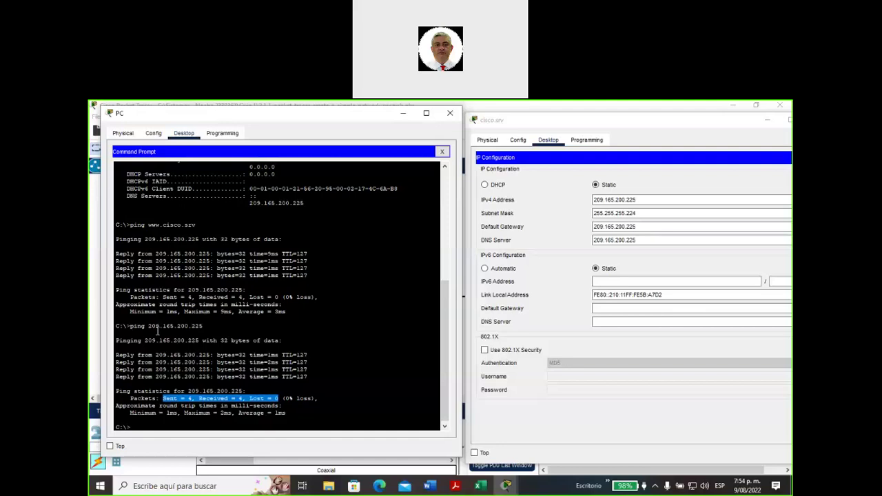
drag(145, 340, 201, 338)
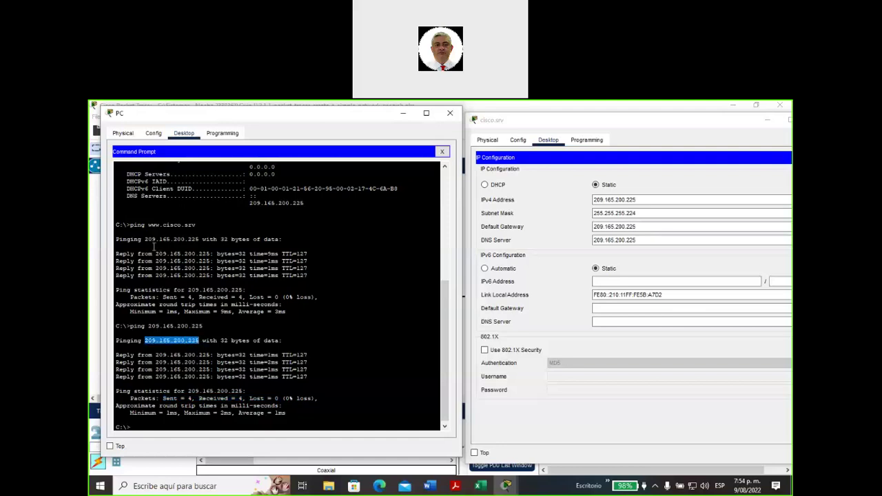
drag(148, 225, 199, 224)
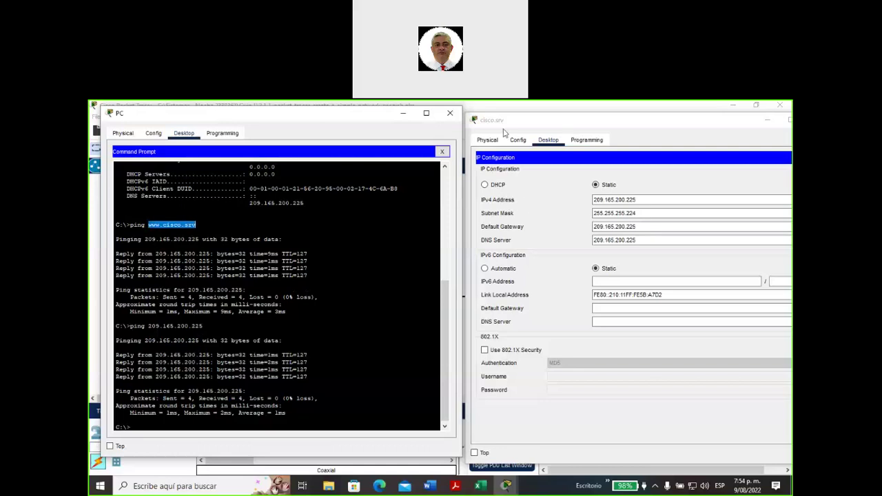
Minimize the PC window, close the IP Configuration of Equipo portatil, and open that laptop's Web Browser.
drag(348, 119, 511, 190)
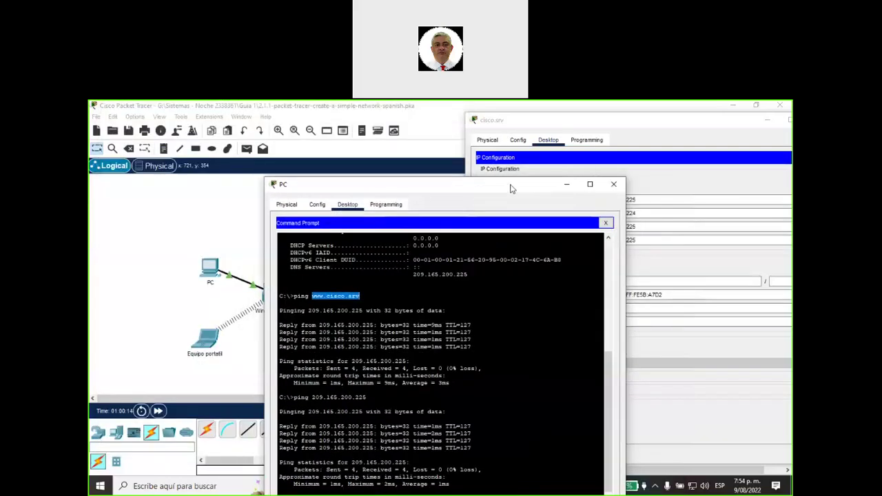
click(565, 184)
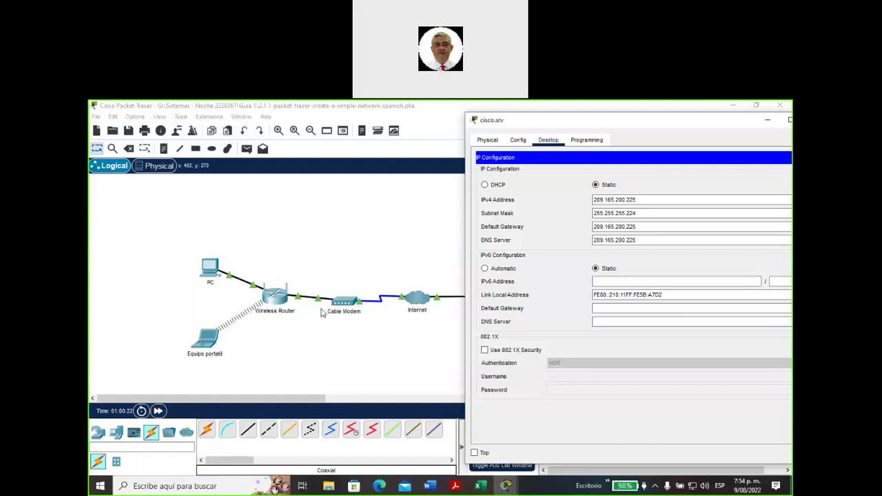
click(210, 342)
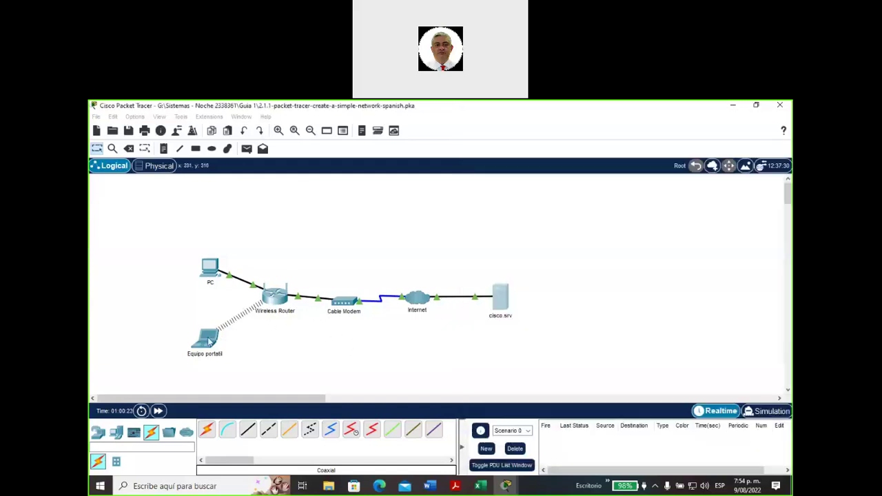
click(209, 341)
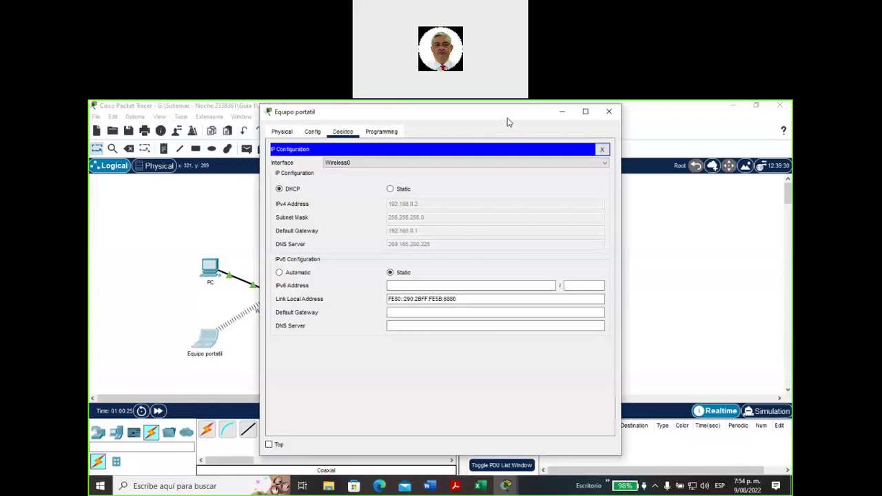
click(603, 150)
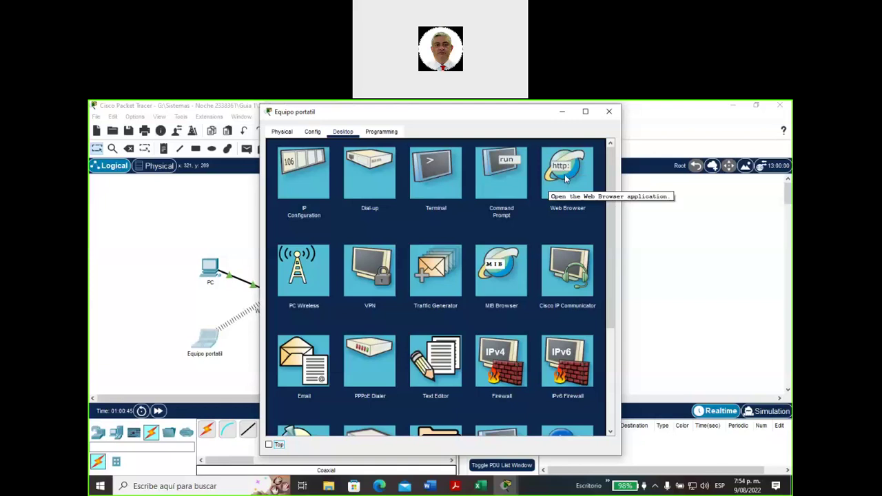
click(566, 178)
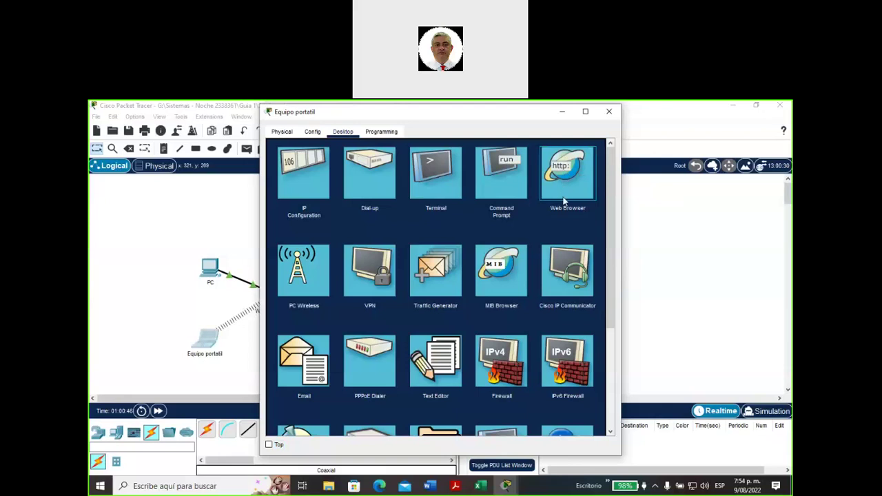
click(563, 206)
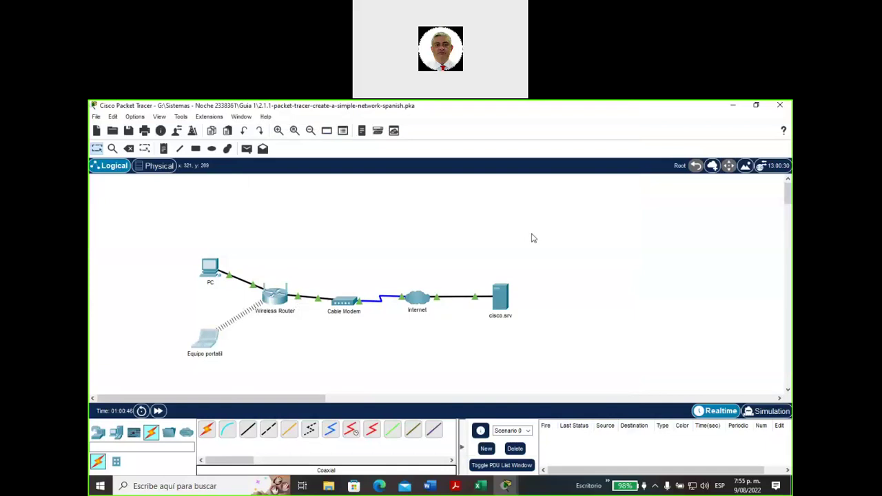
mouse_move(507, 488)
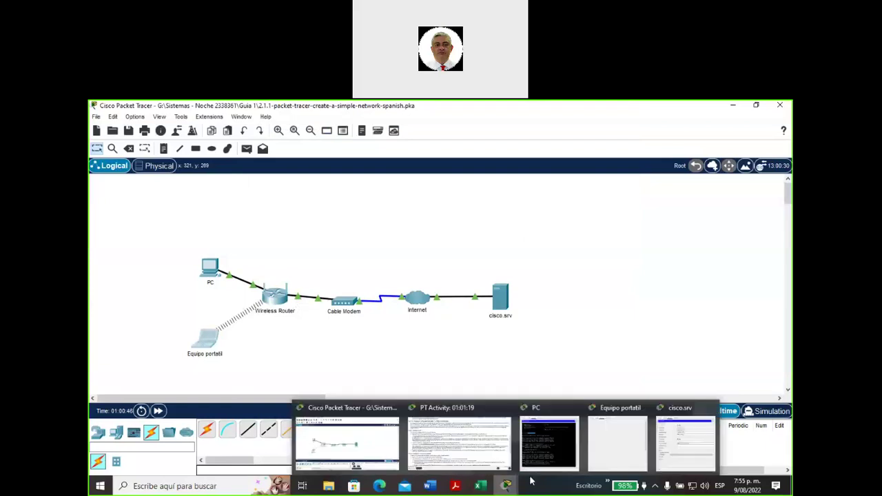
click(628, 450)
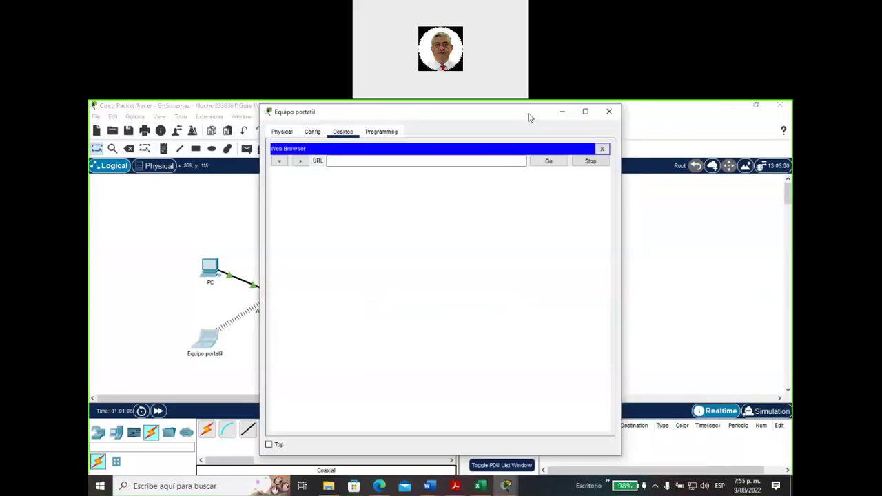
drag(529, 117, 509, 128)
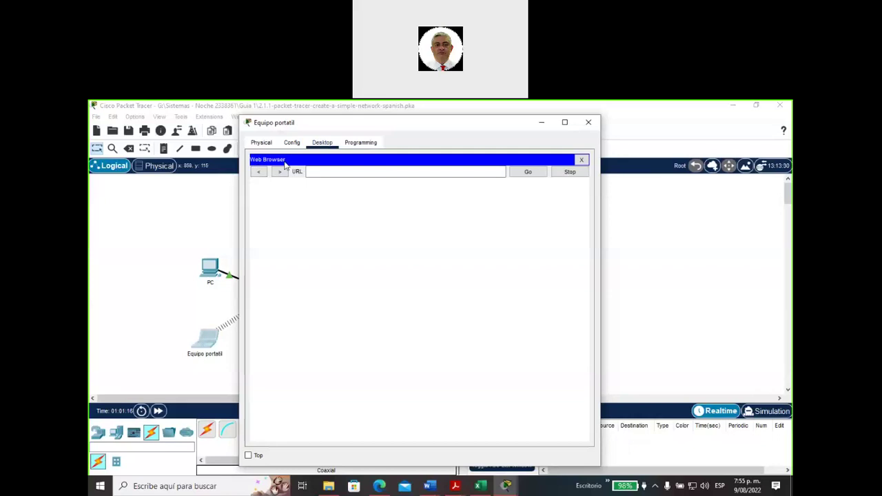
click(317, 173)
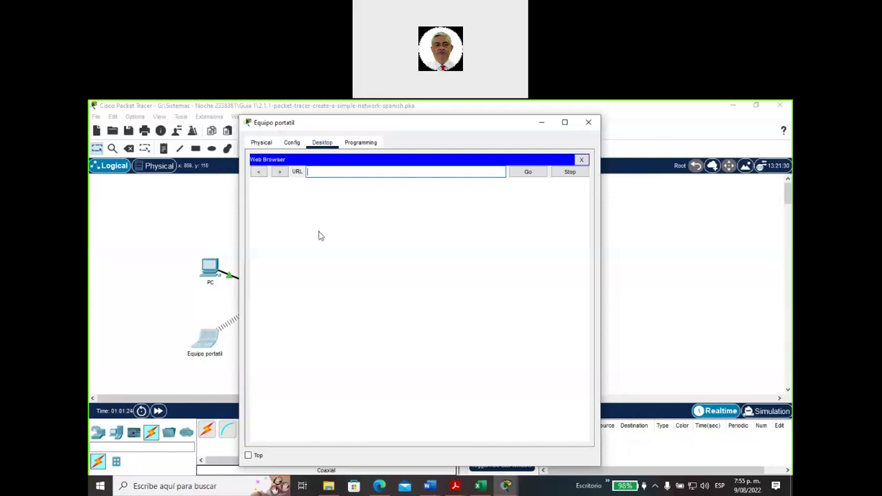
text(www.cisco.srv)
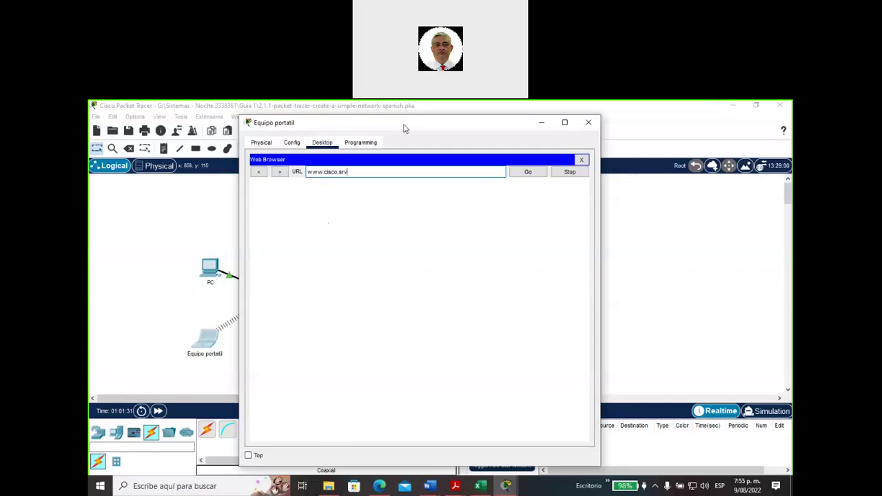
drag(405, 129, 279, 133)
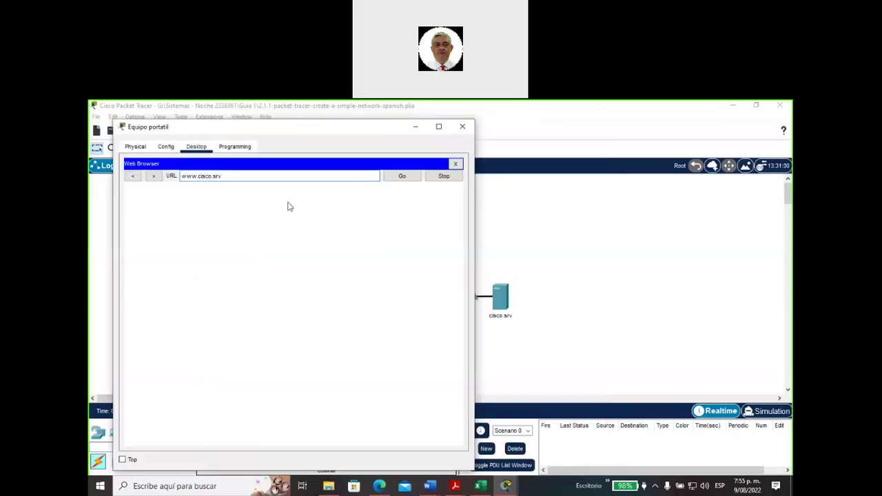
click(402, 178)
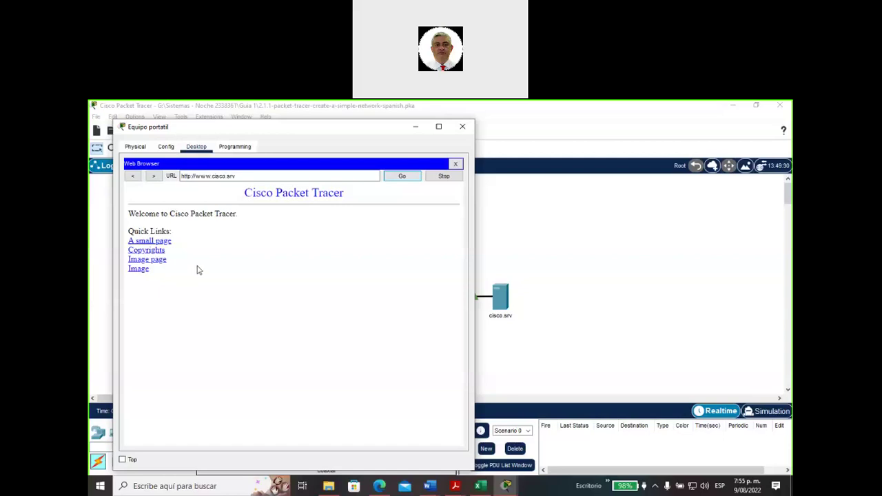
Compare the URL in the laptop's browser with the host name and IP address pinged in the PC's Command Prompt.
drag(238, 176, 181, 178)
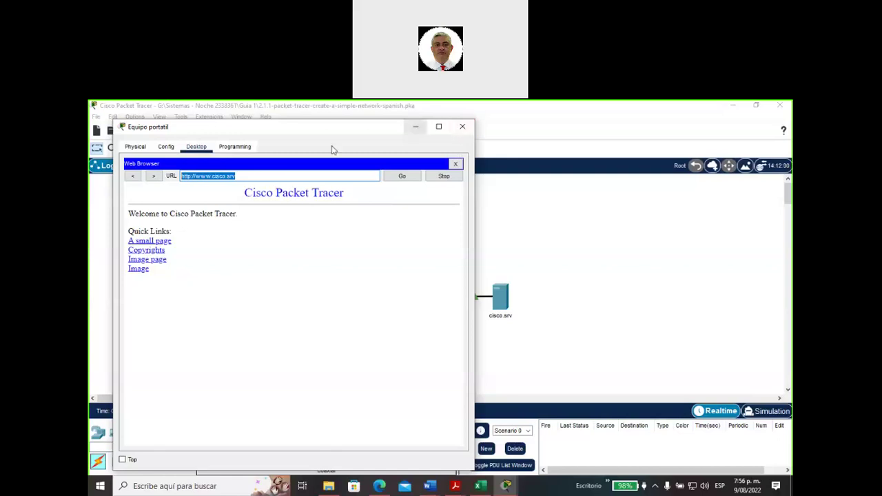
drag(296, 131, 497, 151)
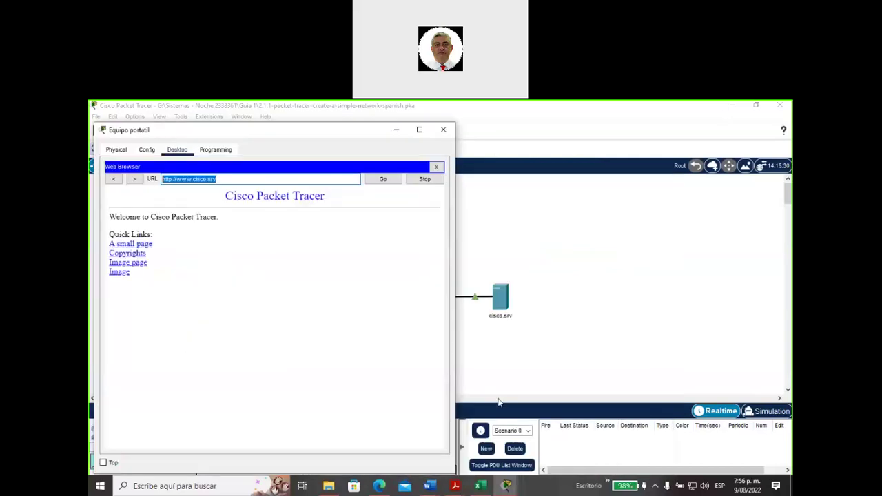
mouse_move(507, 486)
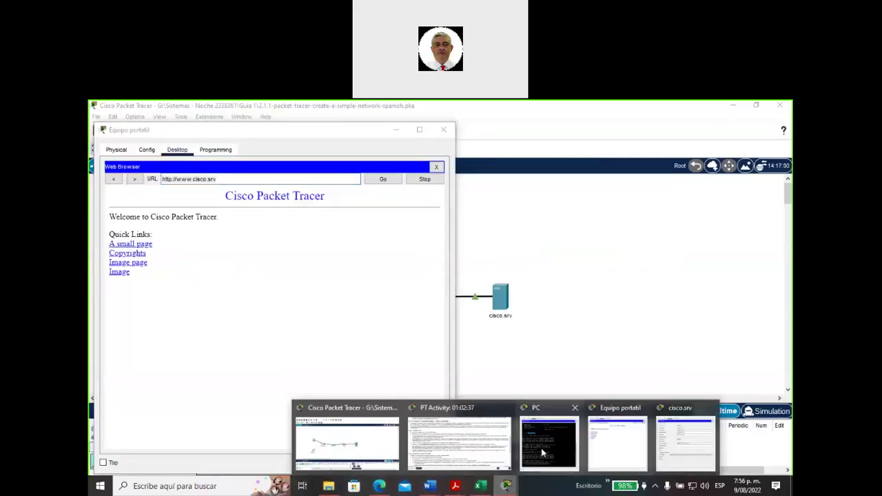
click(544, 453)
drag(425, 132, 348, 246)
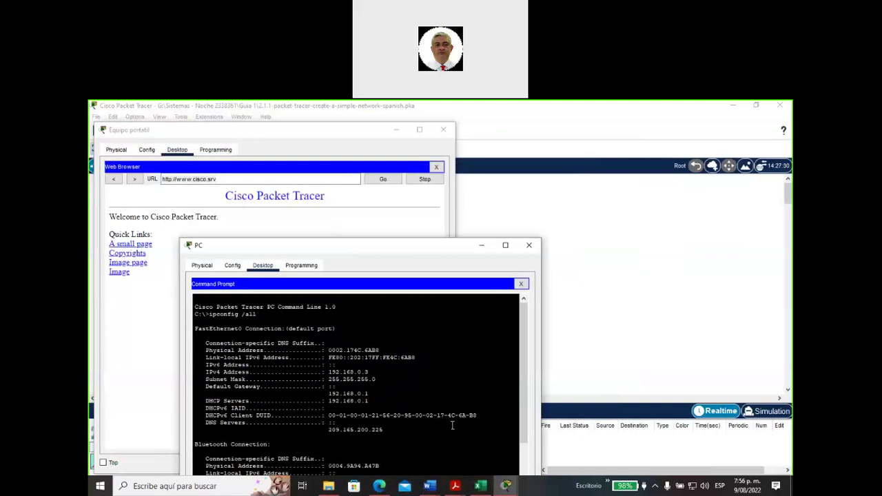
click(502, 489)
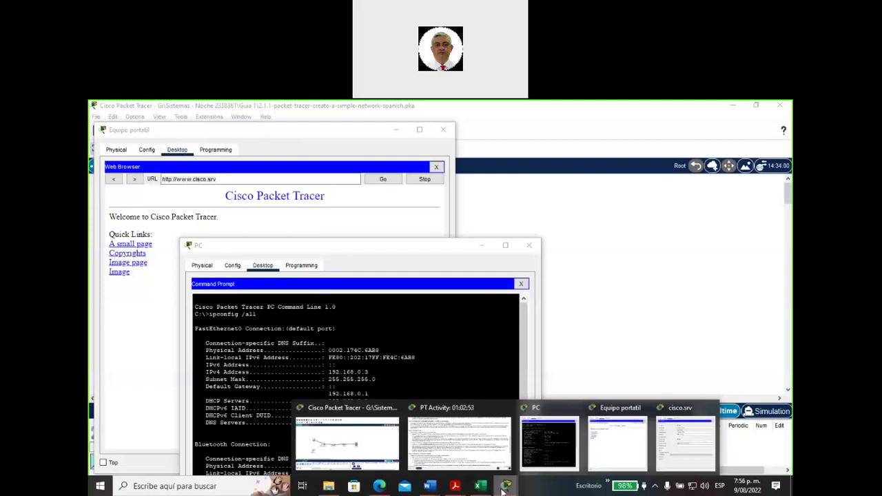
click(366, 250)
drag(331, 242, 421, 123)
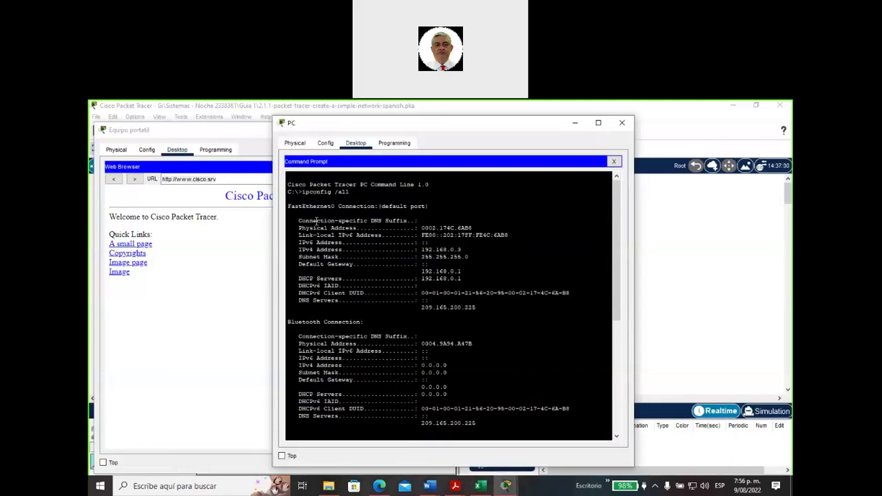
scroll(359, 386, down, 5)
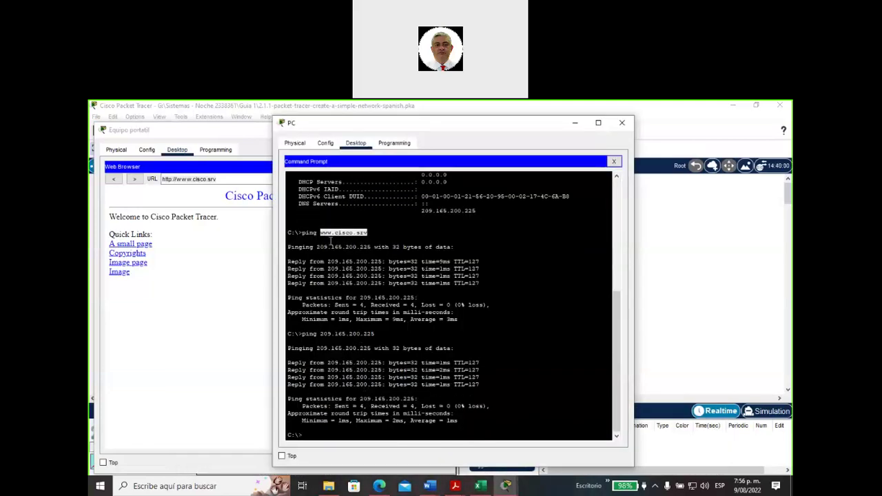
double_click(324, 334)
drag(376, 334, 377, 333)
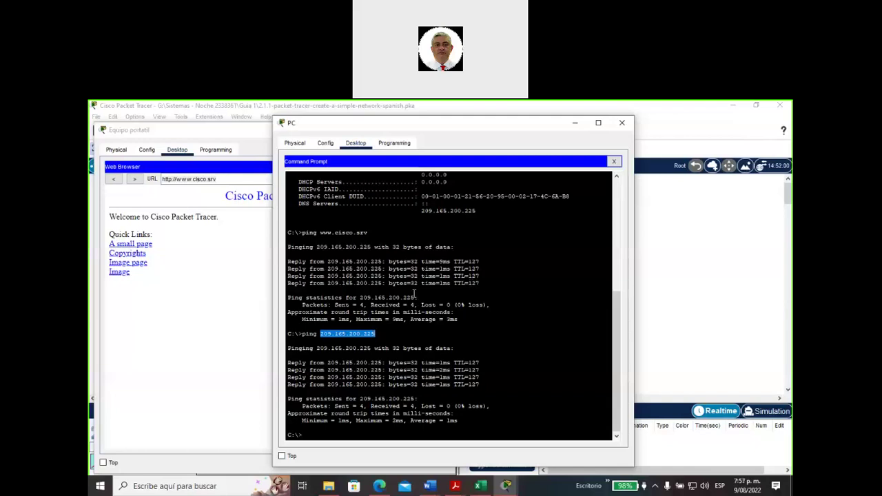
Minimize the PC and laptop windows, run Check Results from the PT Activity instructions, and highlight the overall feedback.
click(576, 125)
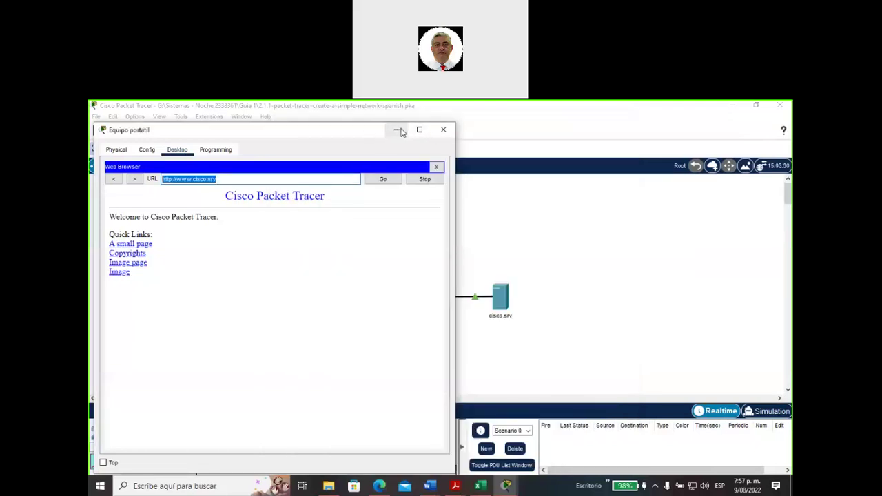
click(400, 131)
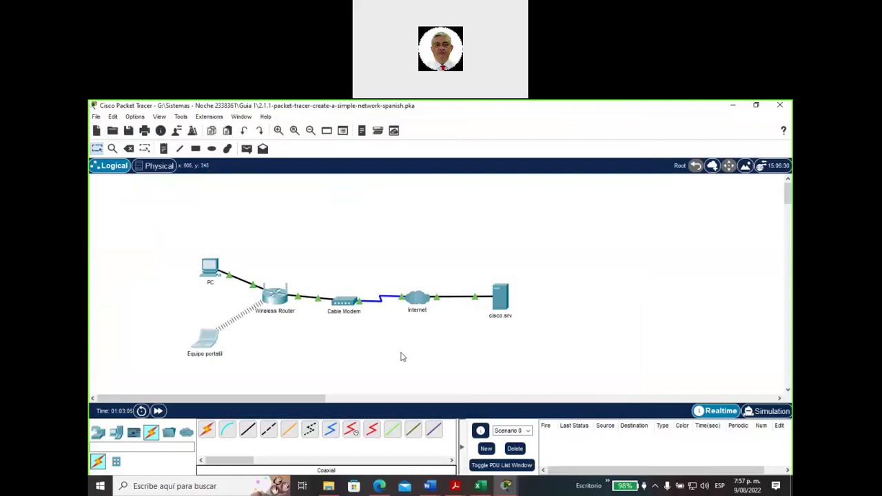
click(506, 486)
click(476, 448)
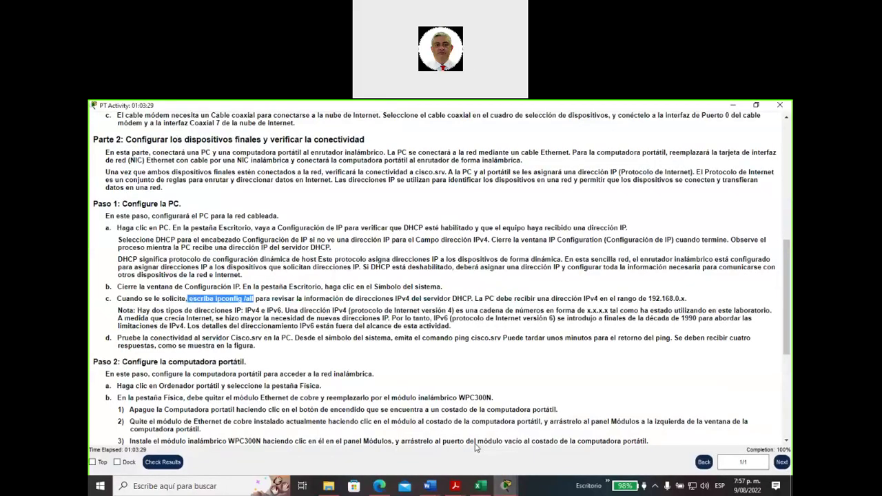
click(163, 463)
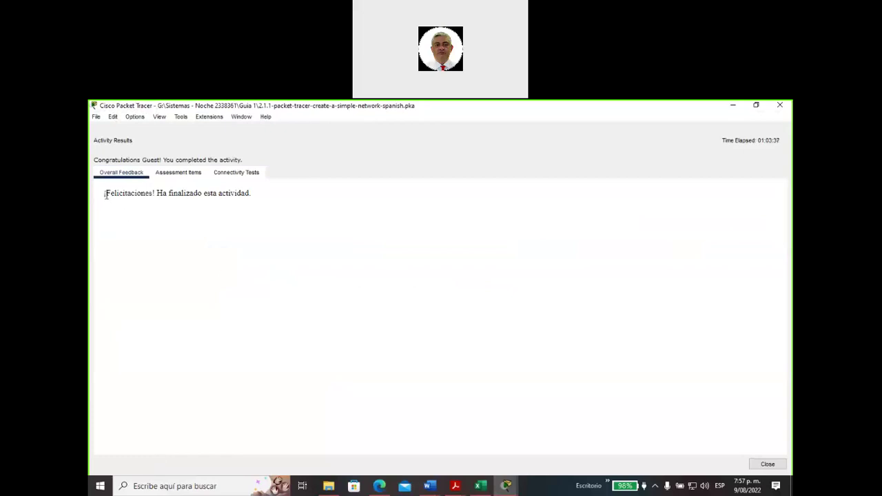
drag(105, 194, 257, 195)
Examine the IP Address and Subnet Mask assessment items of the PC's FastEthernet0 port, and return to the overall feedback.
click(173, 177)
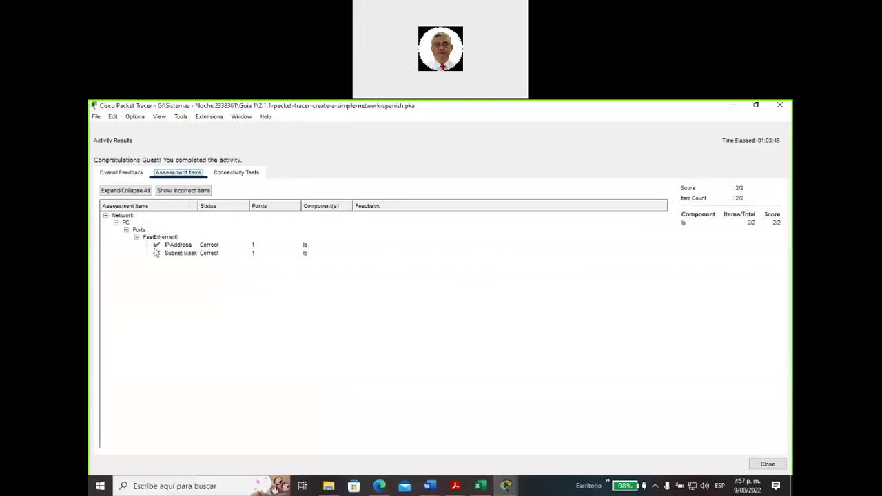
click(169, 247)
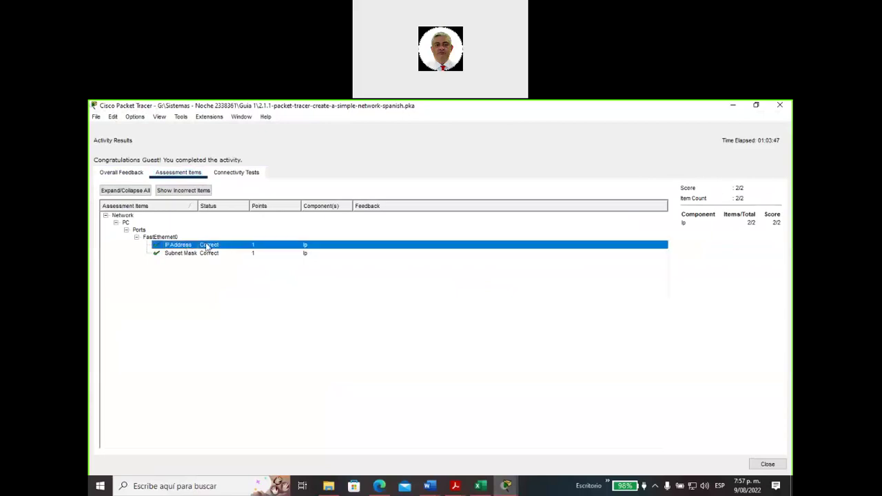
click(247, 254)
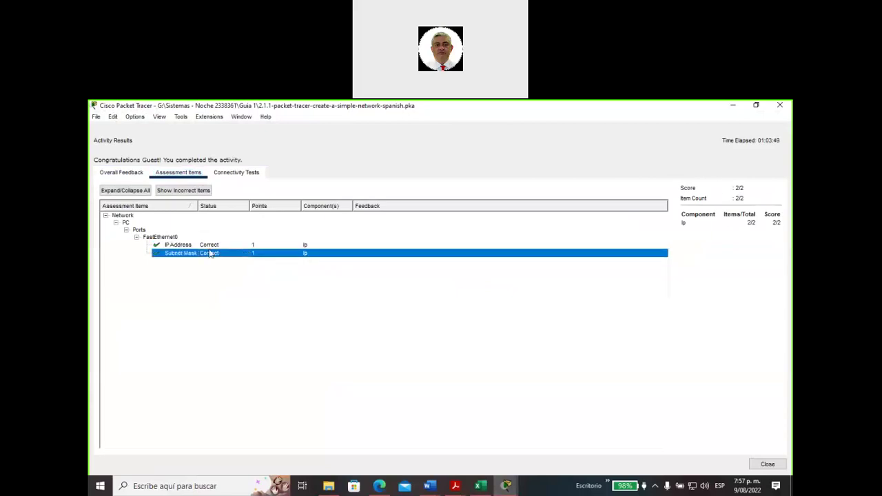
click(174, 245)
click(184, 253)
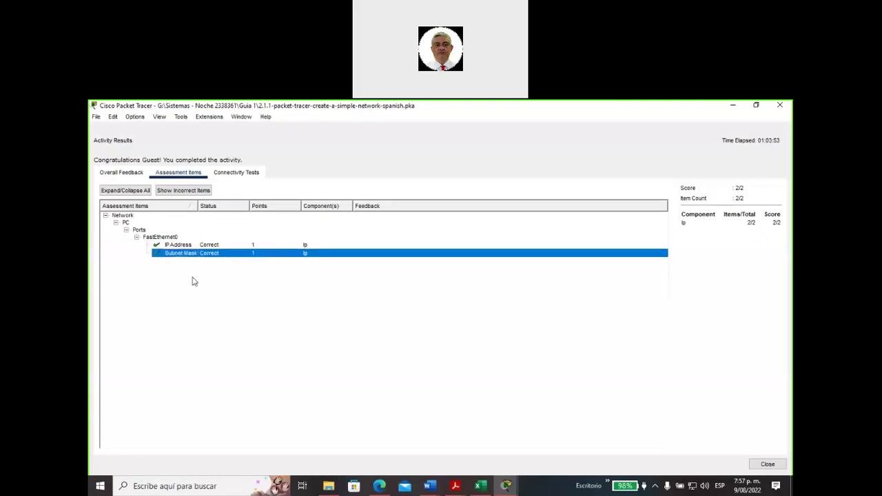
click(176, 245)
click(180, 254)
click(120, 172)
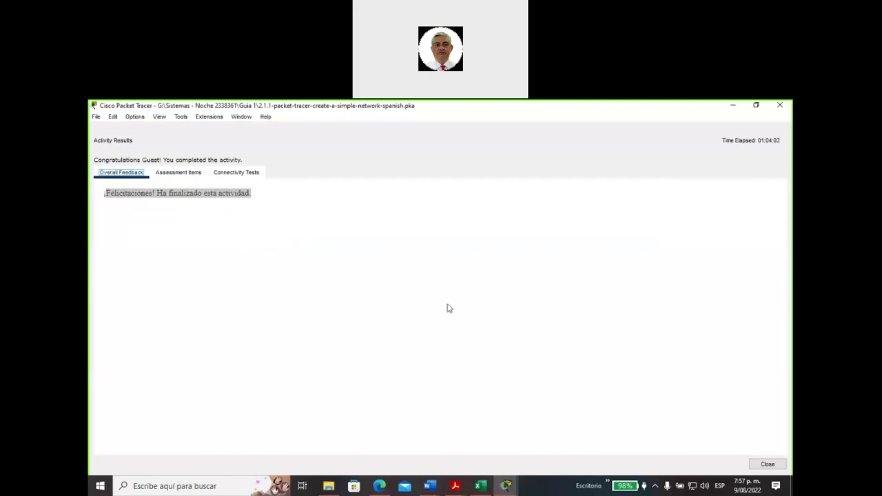
Restore the main Packet Tracer window to a smaller size and close the Activity Results.
click(758, 106)
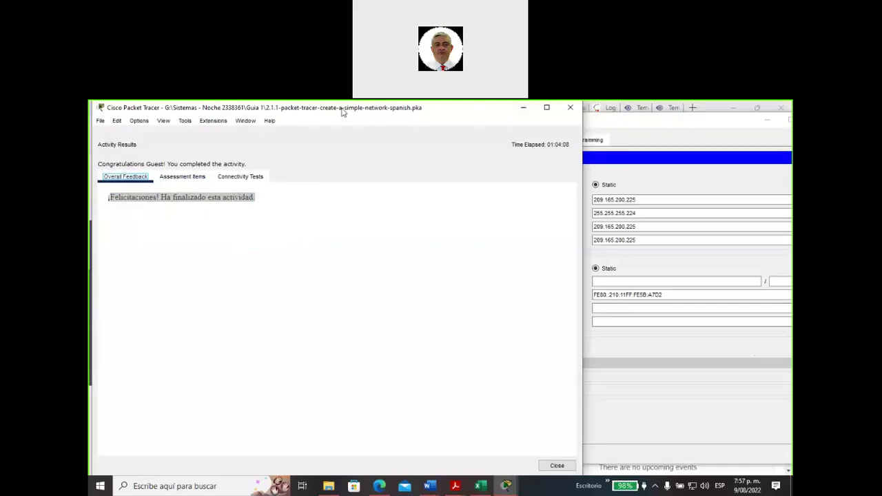
drag(342, 112, 393, 130)
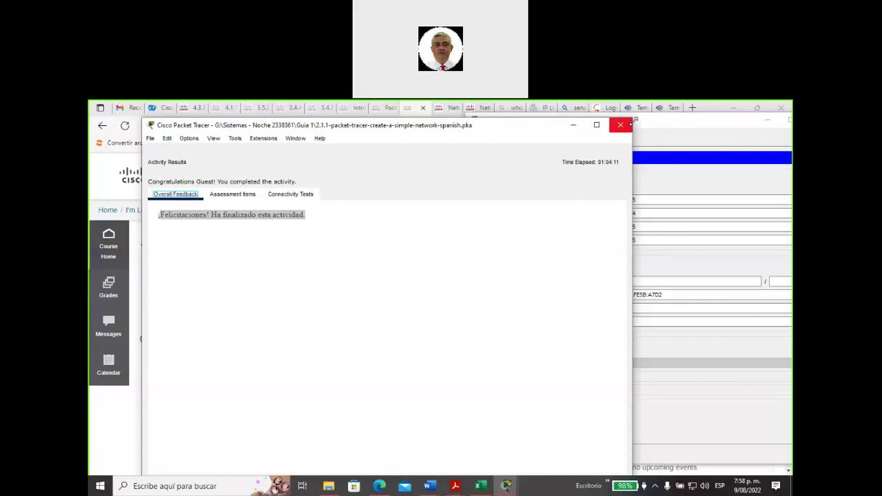
drag(635, 119, 588, 175)
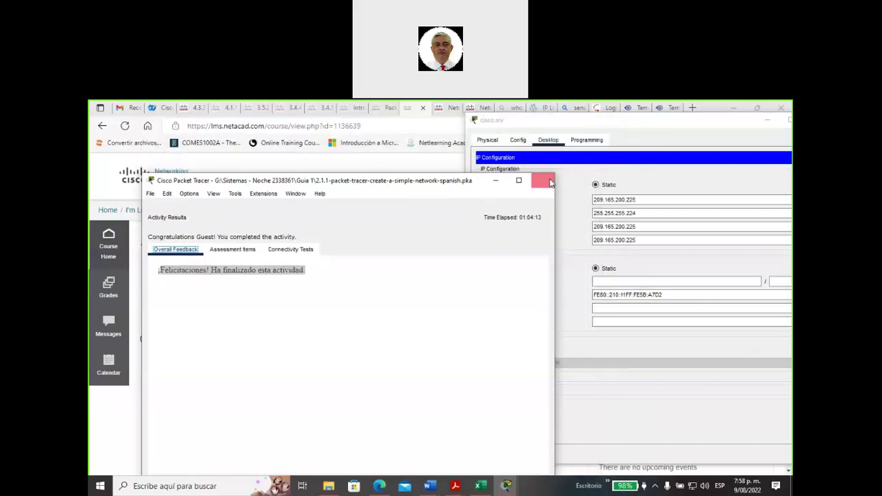
click(576, 182)
click(578, 213)
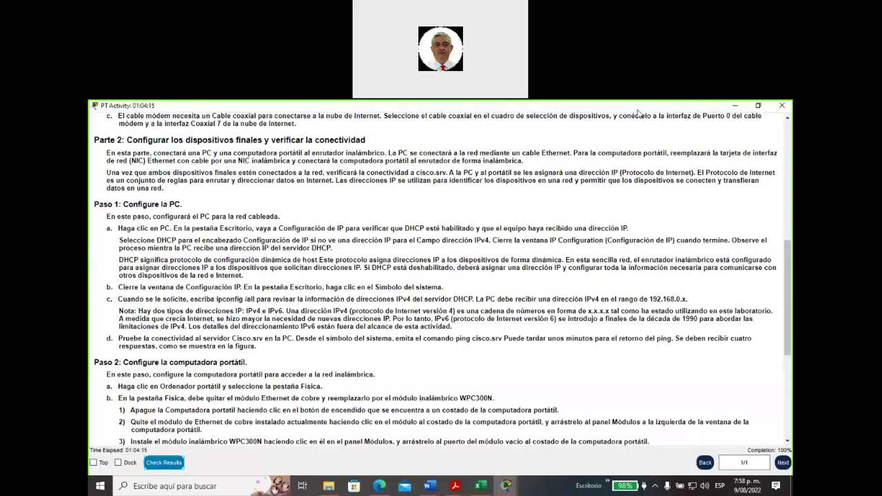
Bring up the cisco.srv server's window, move it fully into view, and minimize it.
mouse_move(504, 491)
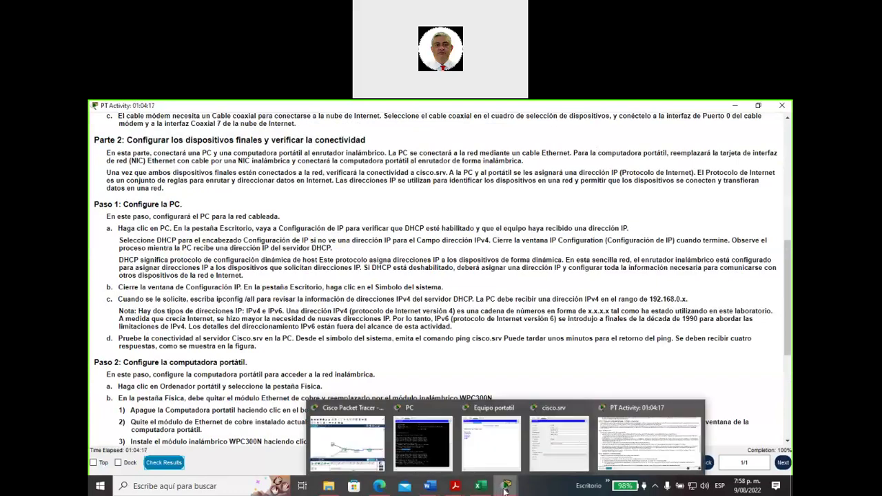
click(559, 434)
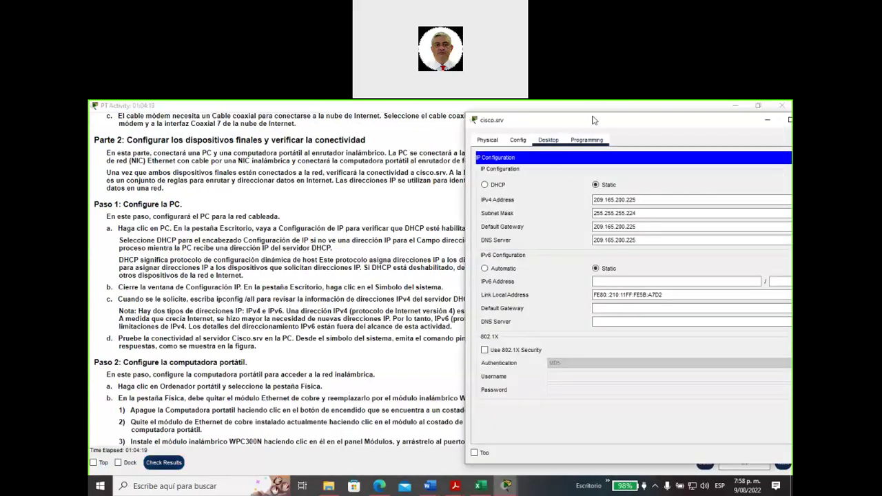
drag(600, 123, 473, 155)
click(641, 152)
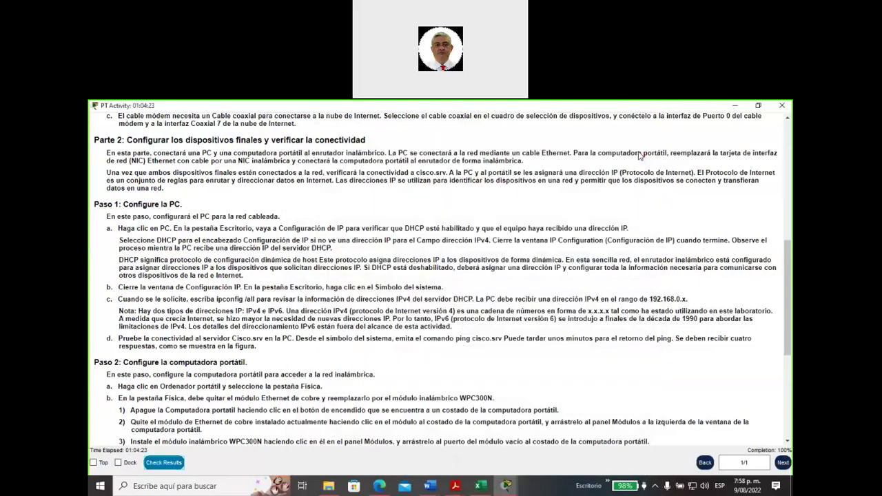